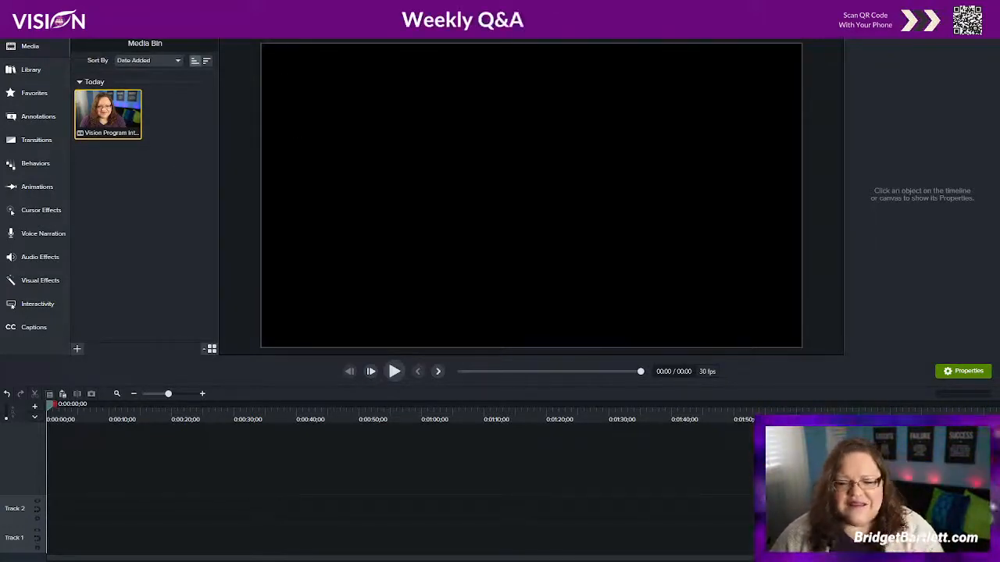
Step: Place the Vision Program Intro video at the start of Track 1 and preview its opening seconds
mouse_move(110, 114)
mouse_move(110, 115)
left_mouse_down()
mouse_move(92, 511)
mouse_move(49, 539)
left_mouse_up()
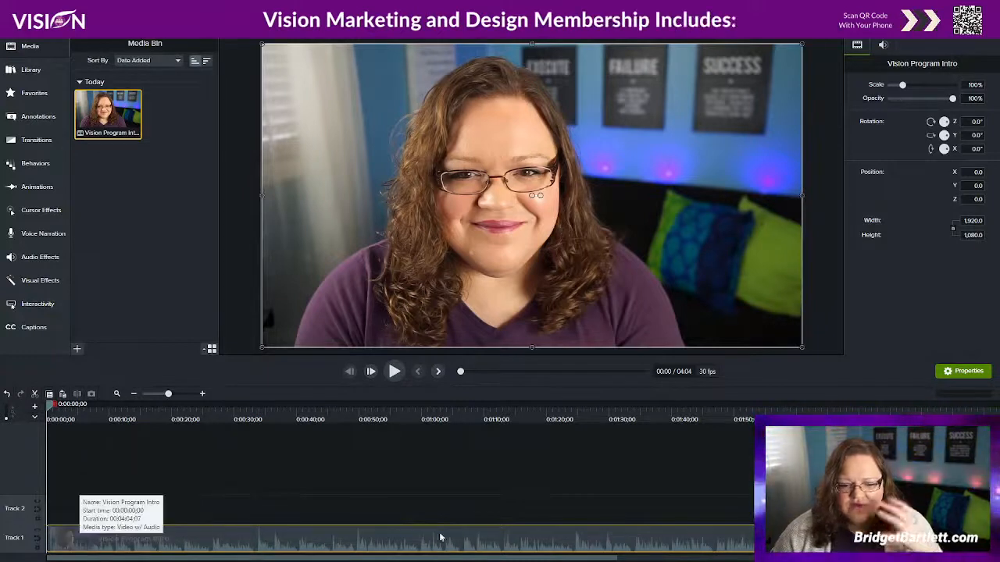
right_click(375, 542)
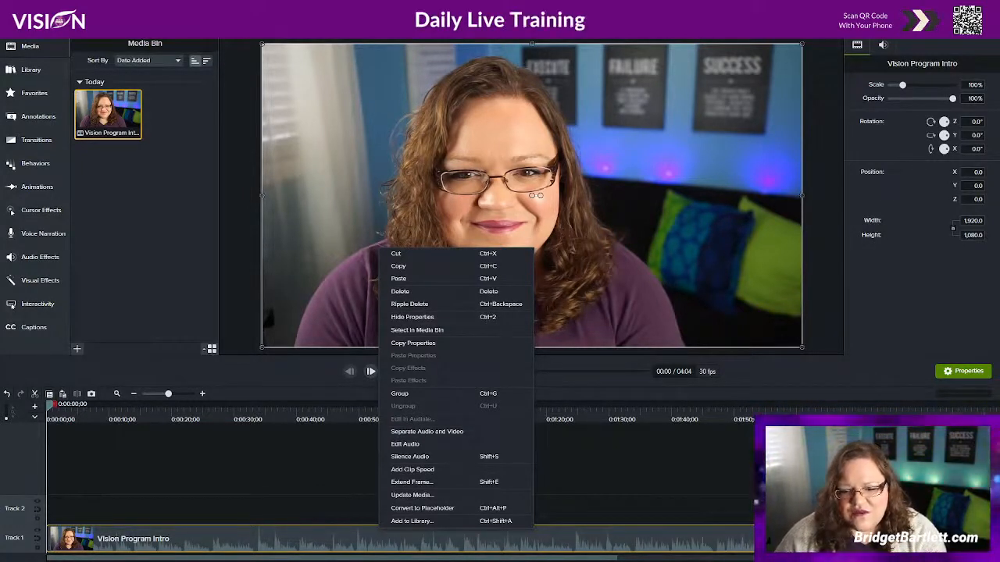
left_click(289, 475)
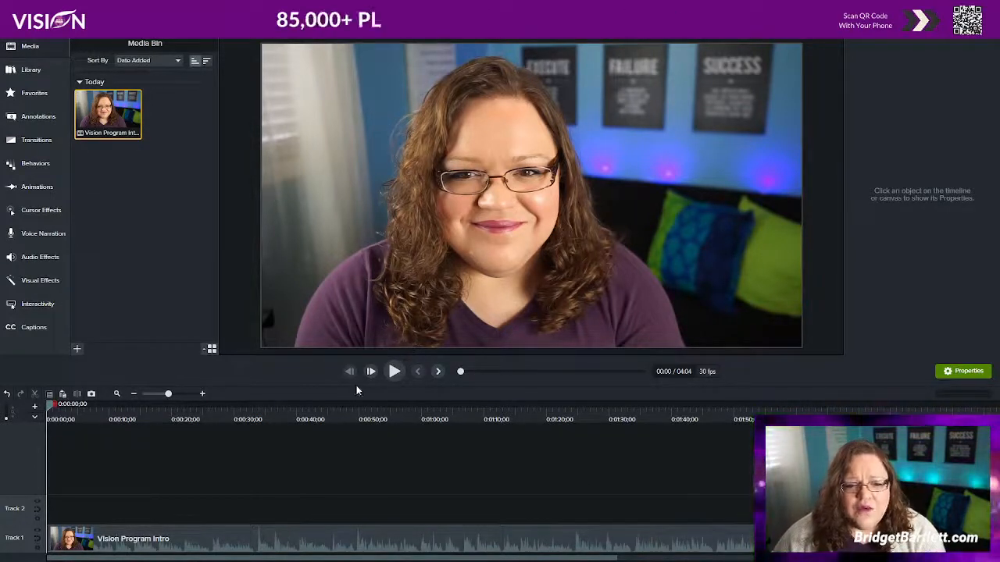
left_click(395, 372)
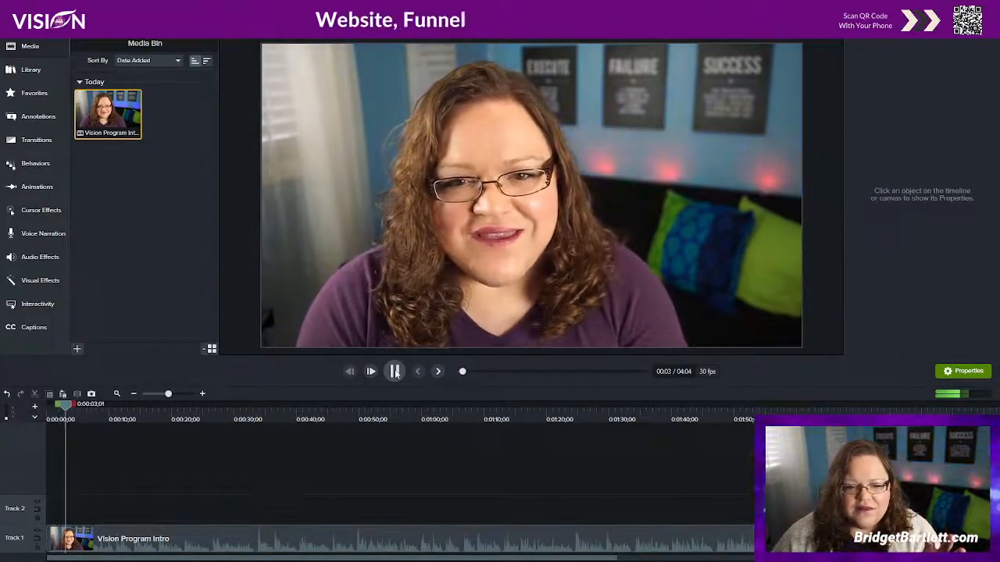
left_click(395, 373)
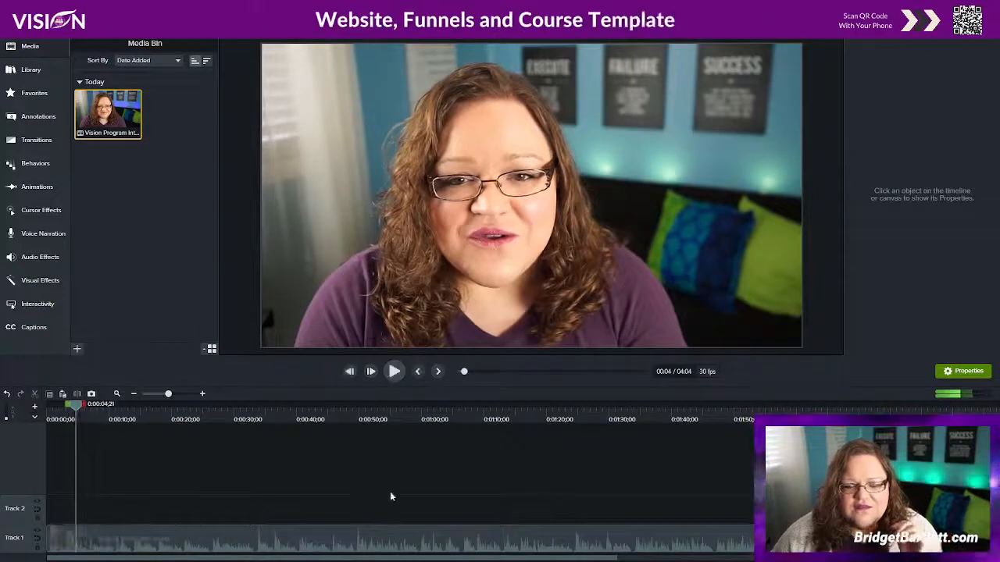
Step: Move the playhead to about 0:00:10 and expand the Lower Thirds folder in the Camtasia 2021 library, collapsing Intros
left_click_drag(76, 404, 115, 406)
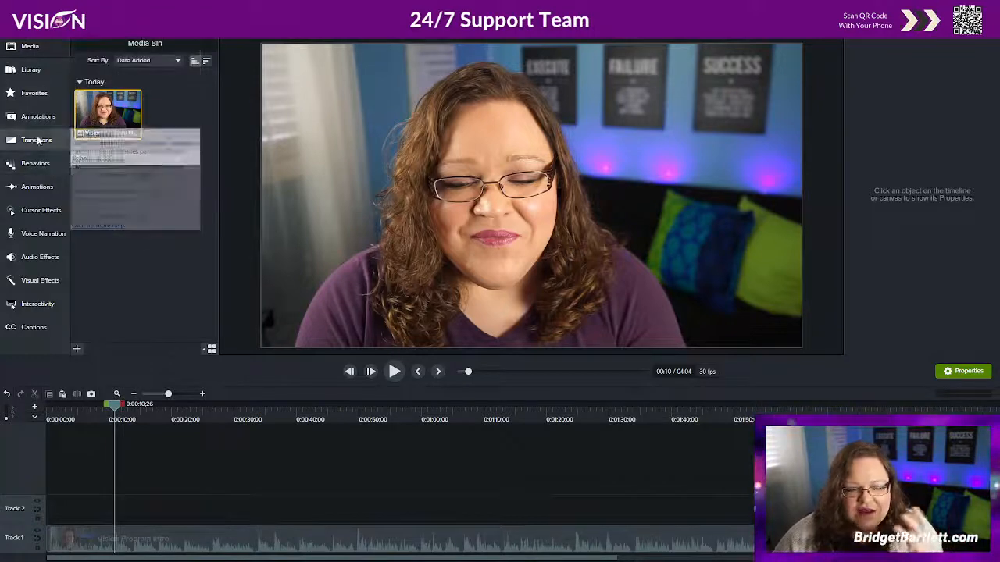
left_click(31, 71)
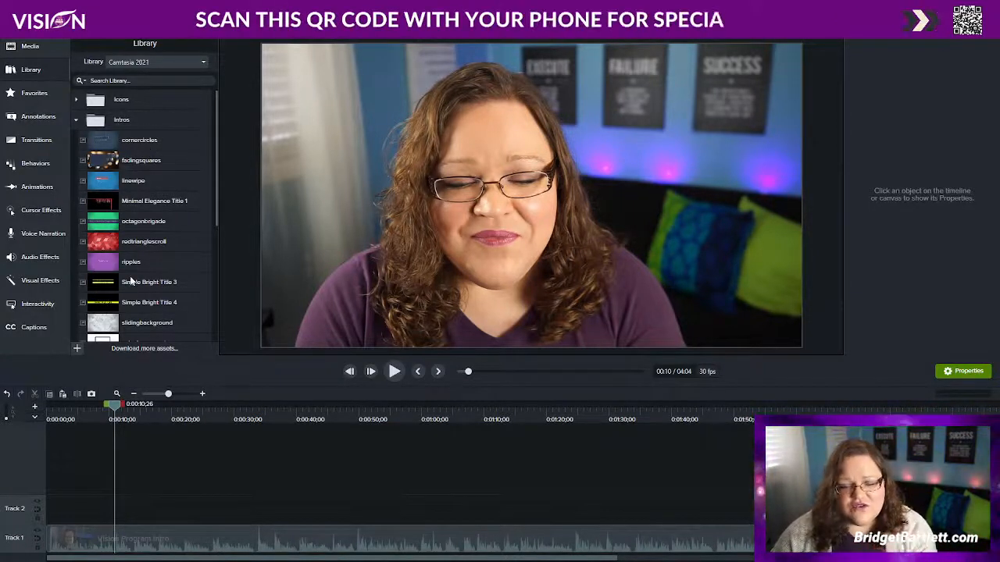
left_click(76, 99)
left_click(75, 99)
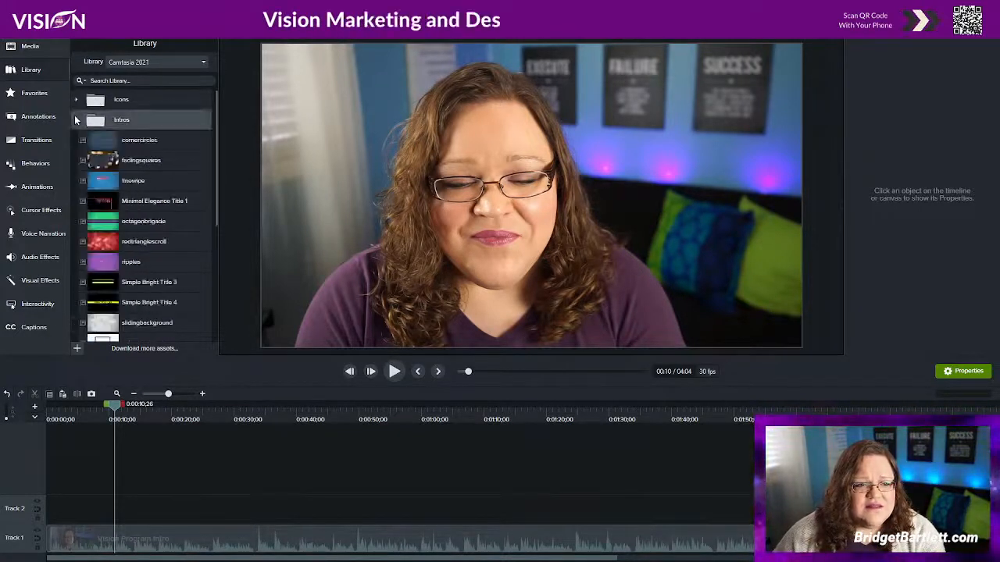
left_click(76, 120)
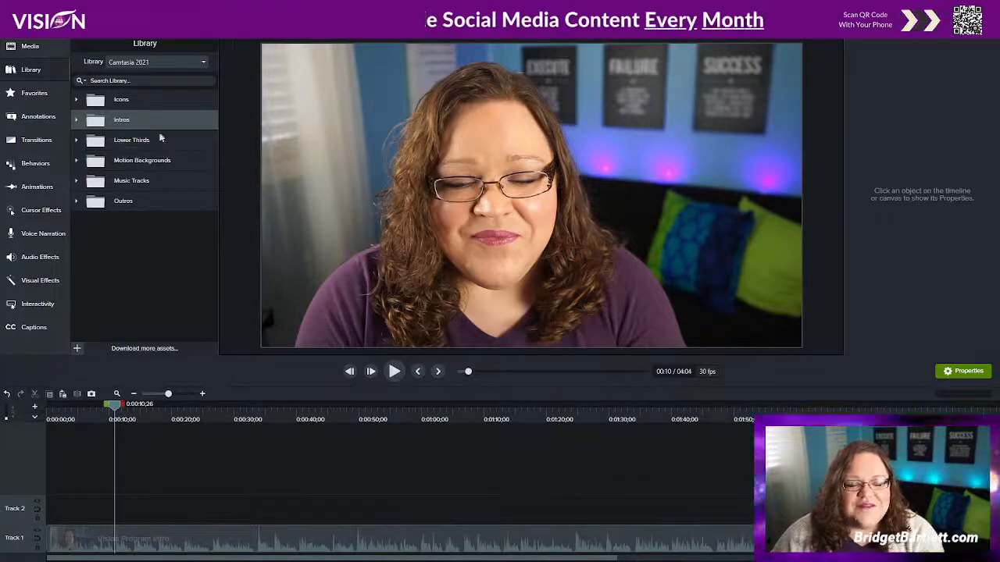
left_click(103, 146)
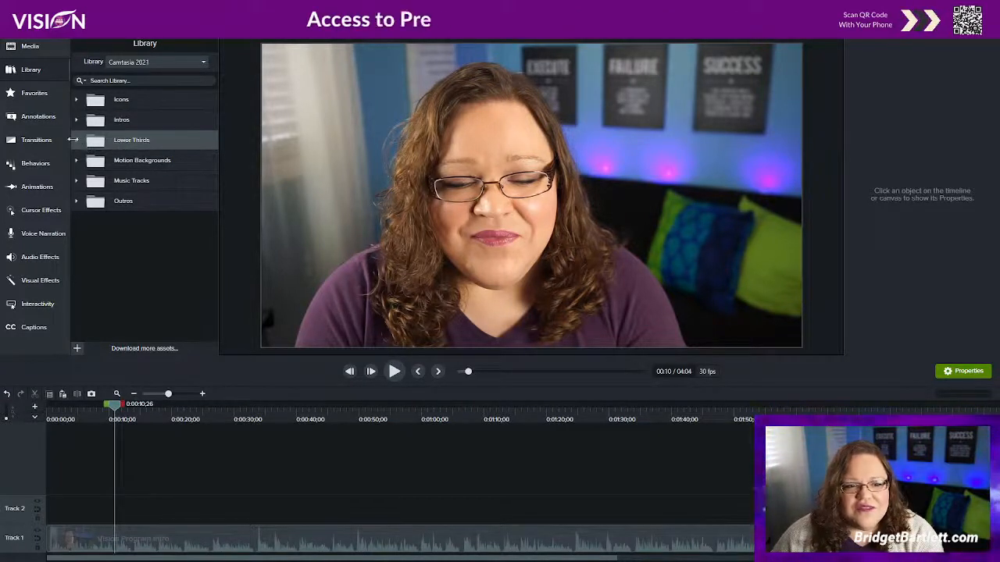
left_click(76, 141)
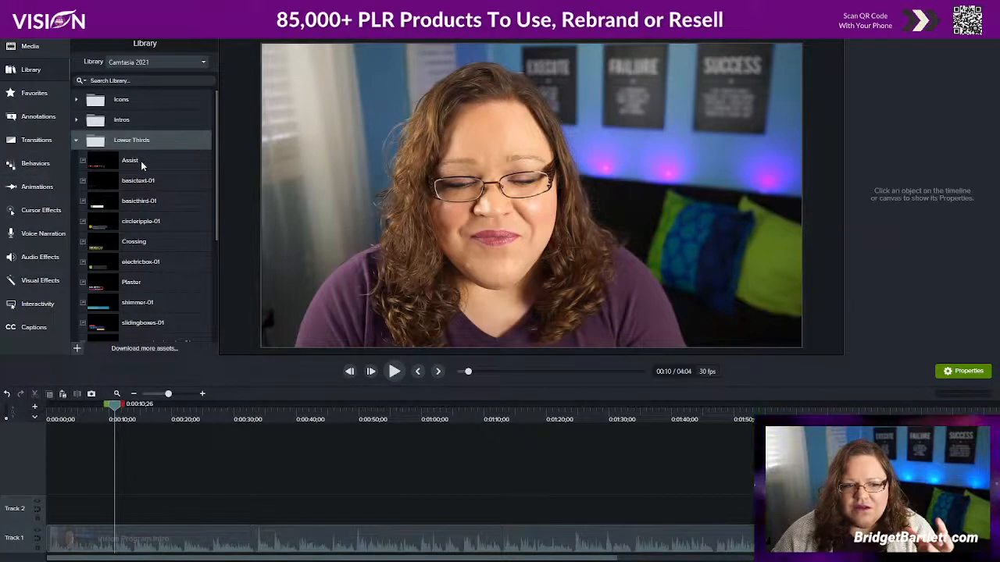
Step: Add the Assist lower third above the video at the playhead on Track 2 and preview its animation
left_click(133, 164)
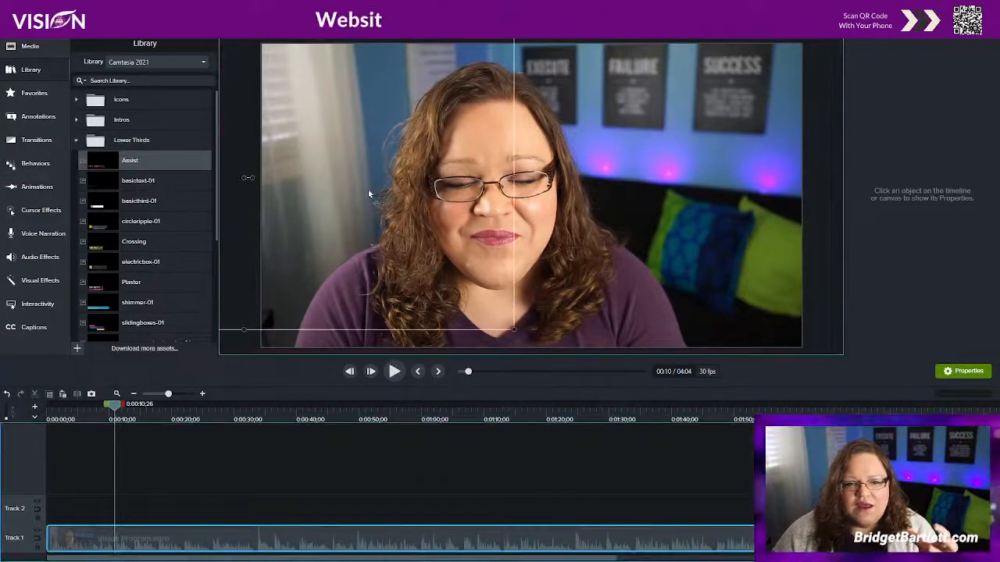
left_click_drag(136, 159, 537, 204)
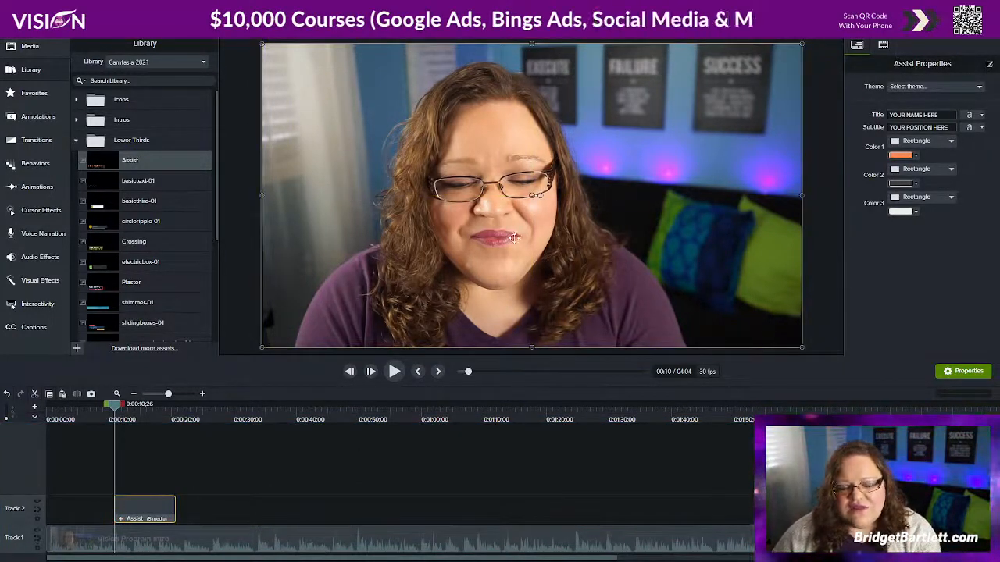
left_click(394, 372)
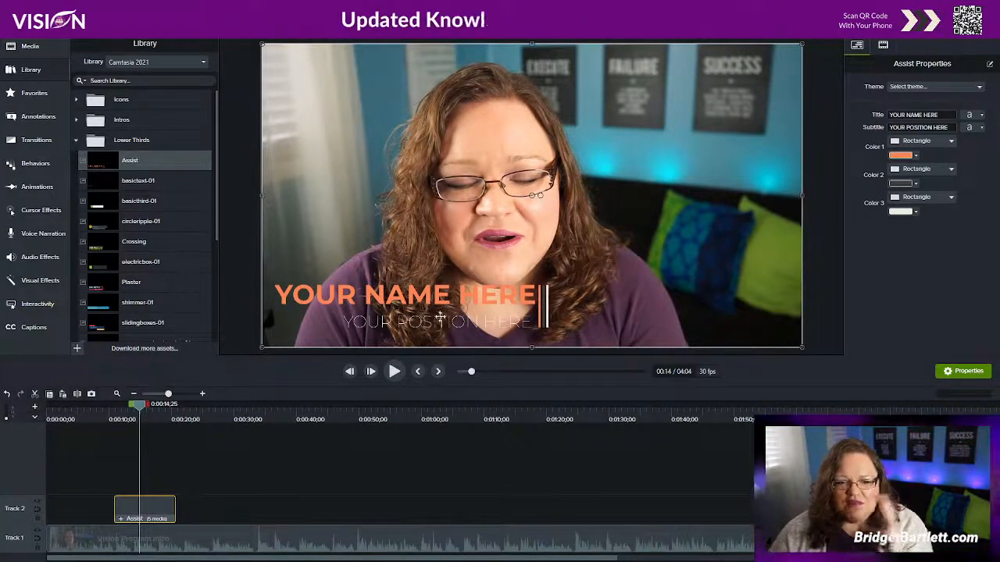
left_click(396, 372)
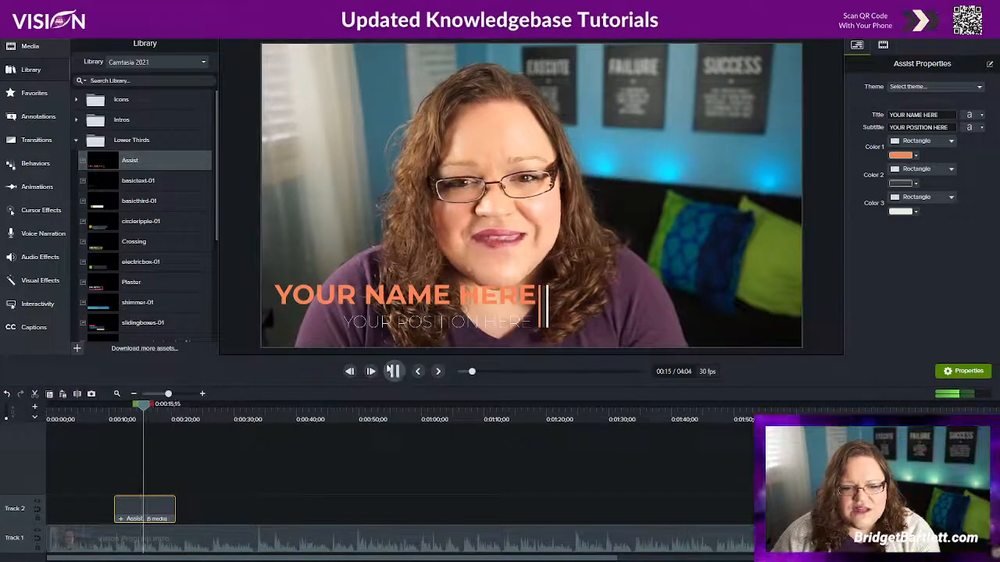
left_click(395, 372)
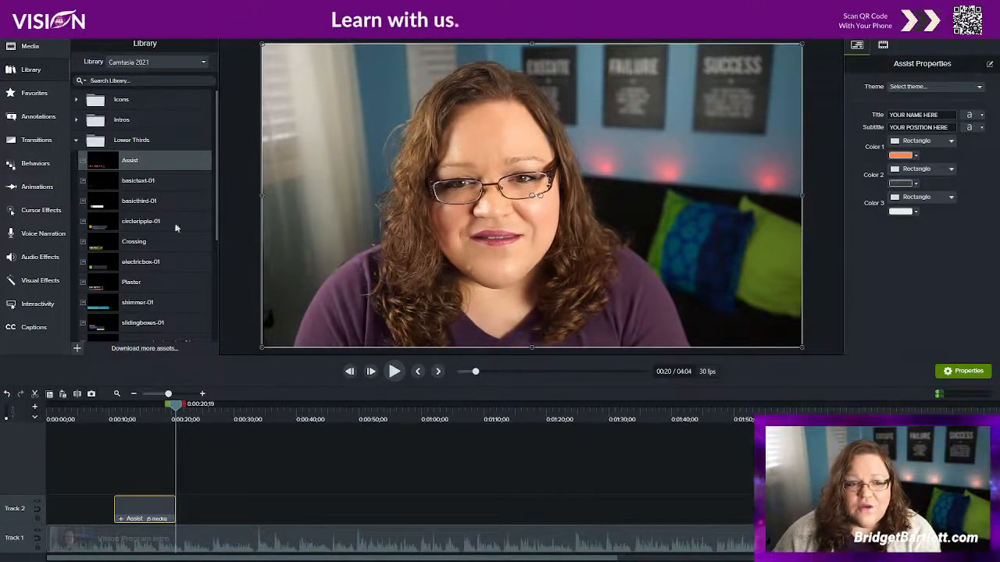
Step: Replace the Assist lower third on Track 2 with basictext-01, centred on the canvas, and preview it
right_click(142, 506)
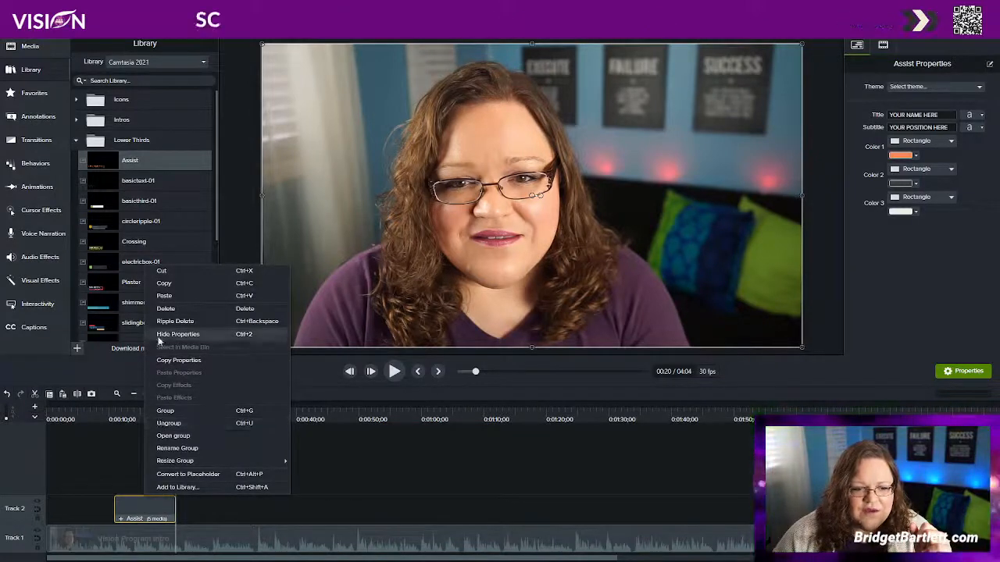
left_click(175, 309)
left_click_drag(125, 180, 328, 160)
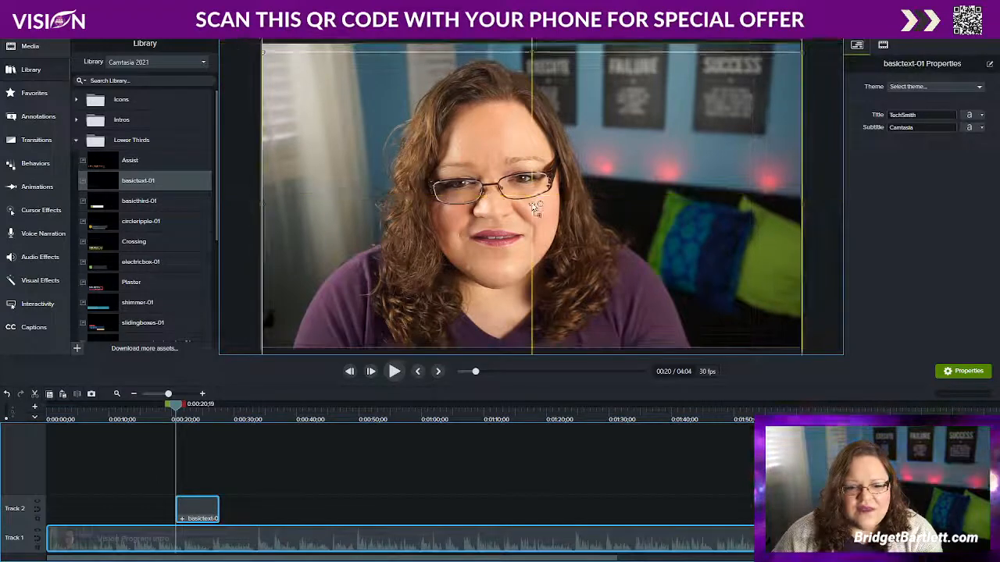
left_click_drag(531, 198, 533, 200)
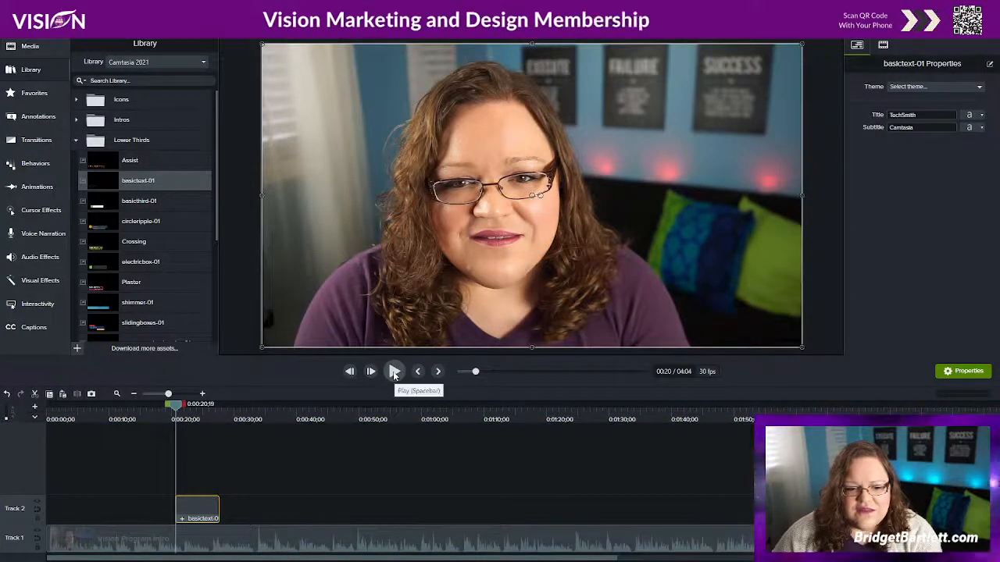
left_click(394, 372)
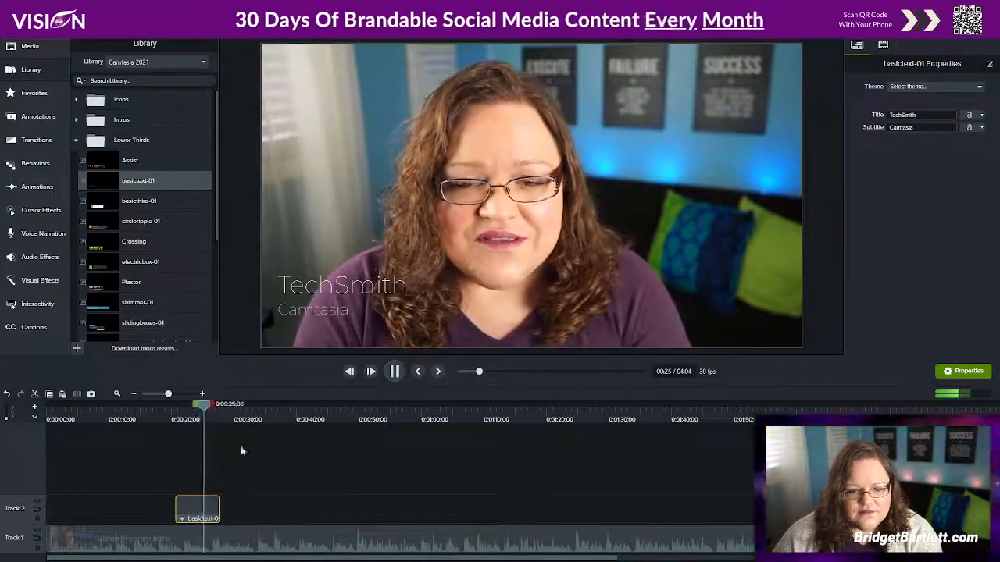
left_click(395, 371)
Step: Replace the basictext-01 lower third on Track 2 with the Whiteout lower third at about 0:00:27 and preview it
right_click(189, 508)
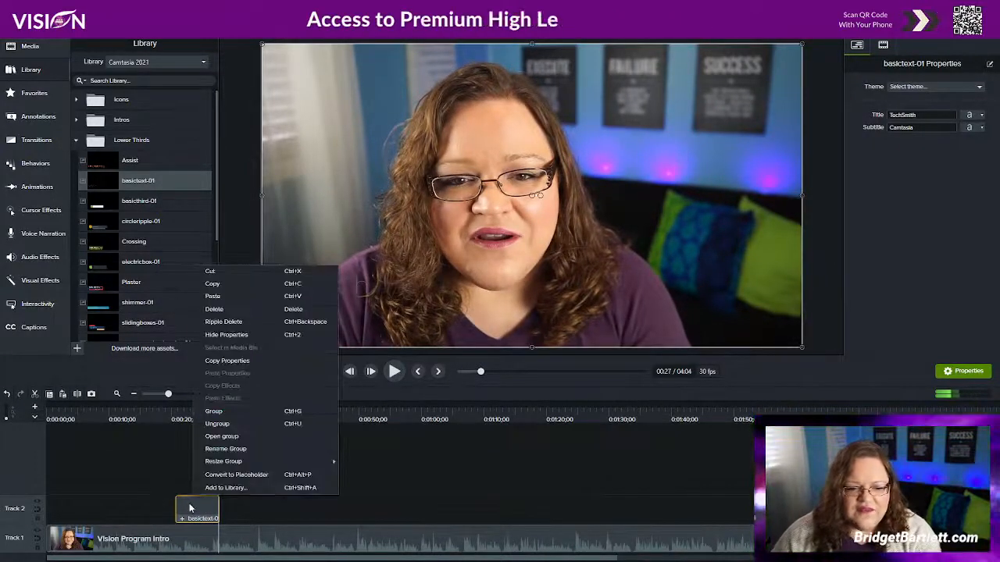
left_click(235, 309)
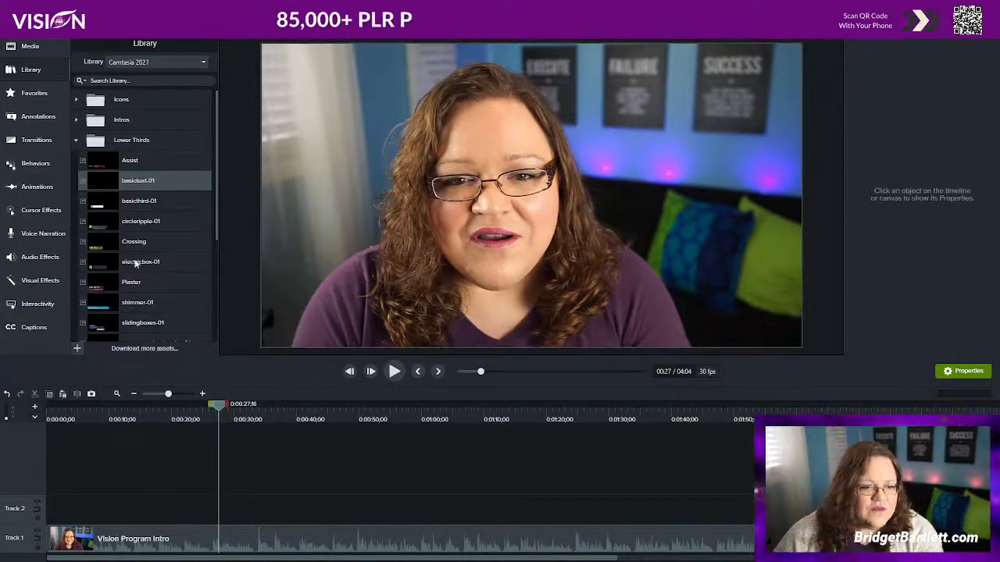
scroll(137, 266, "down", 3)
scroll(134, 258, "down", 2)
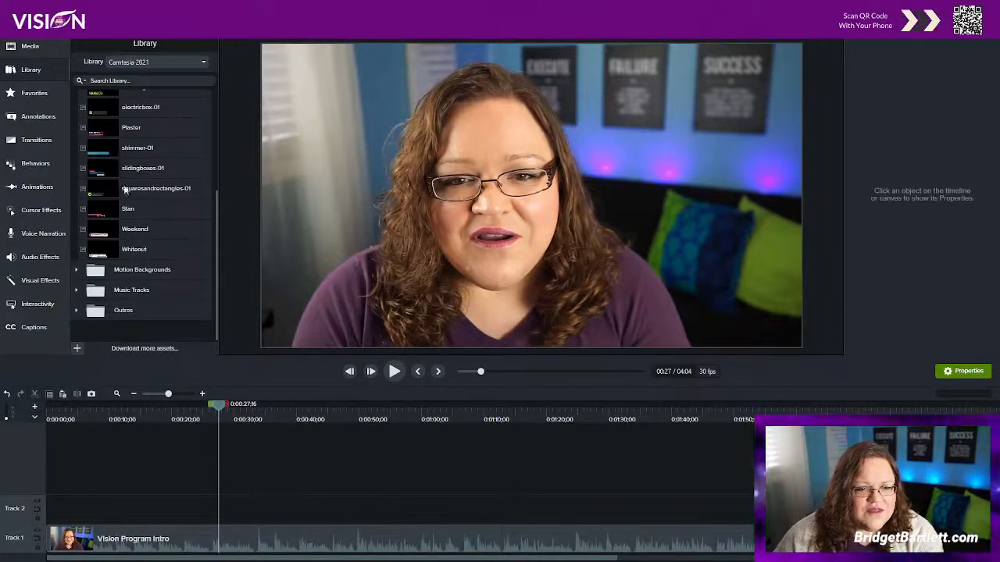
left_click_drag(131, 252, 533, 202)
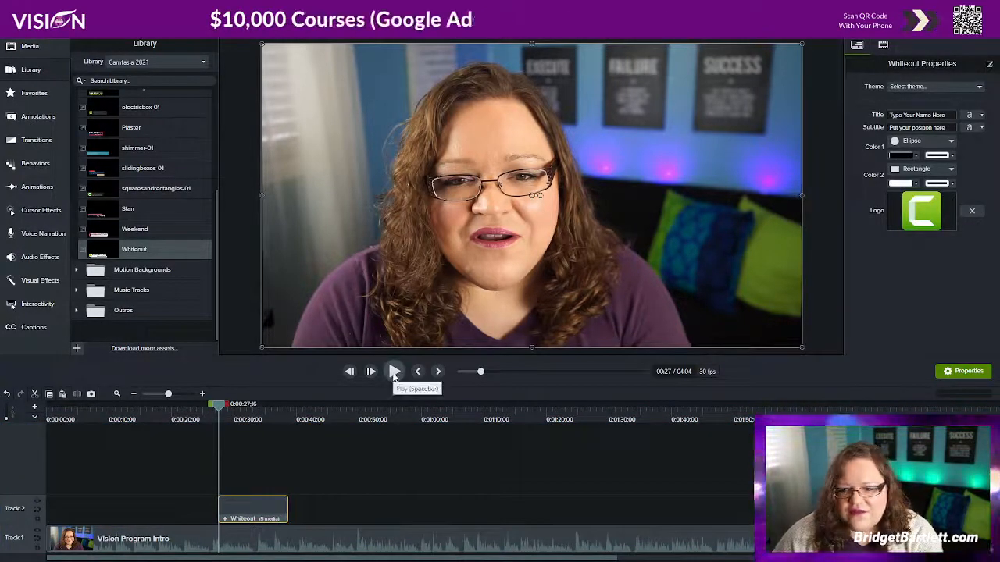
left_click(395, 372)
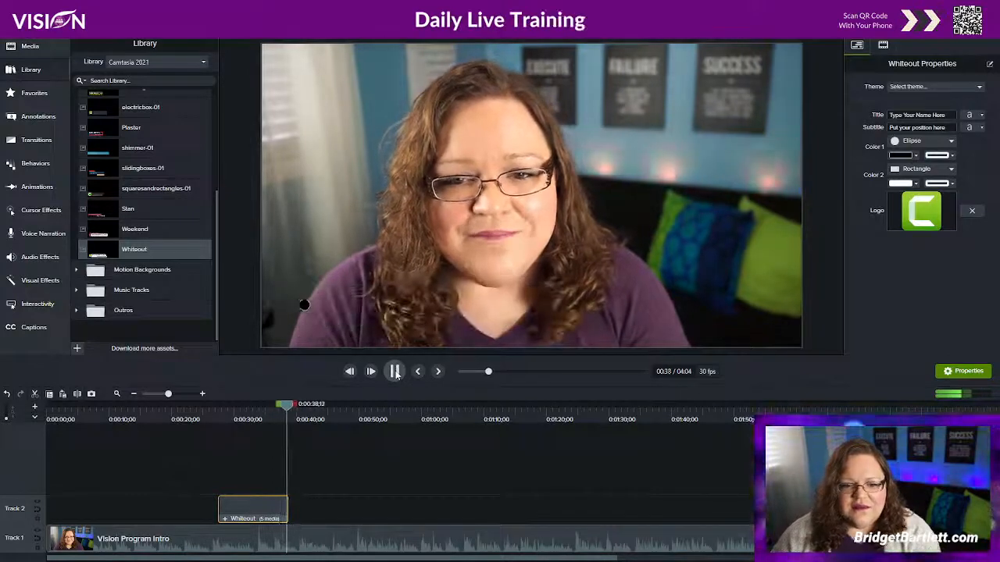
left_click(394, 372)
Step: Scale the Whiteout lower third down to about 60% of the frame width, keeping it anchored in the video's lower-left corner
left_click_drag(288, 405, 223, 414)
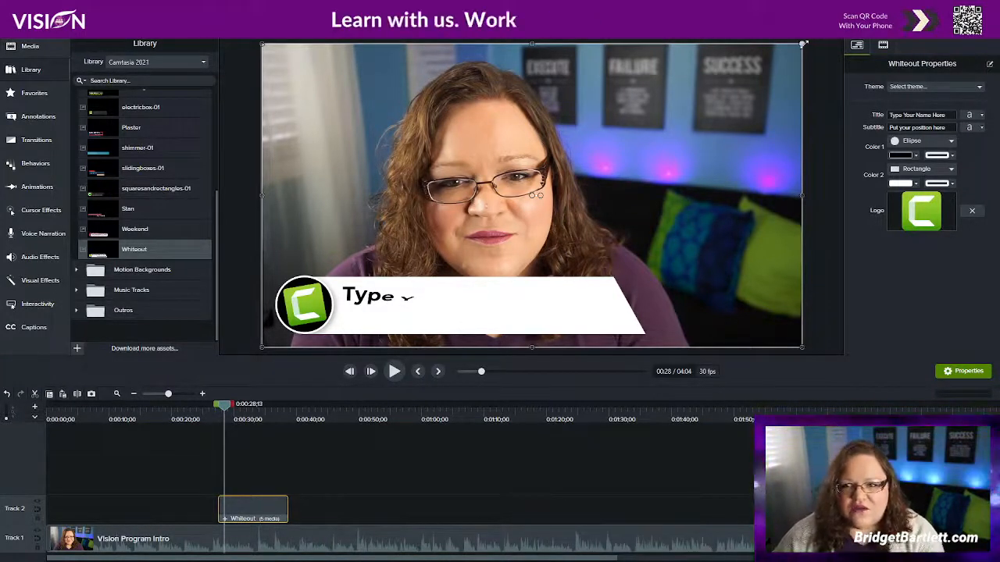
left_click_drag(802, 44, 583, 149)
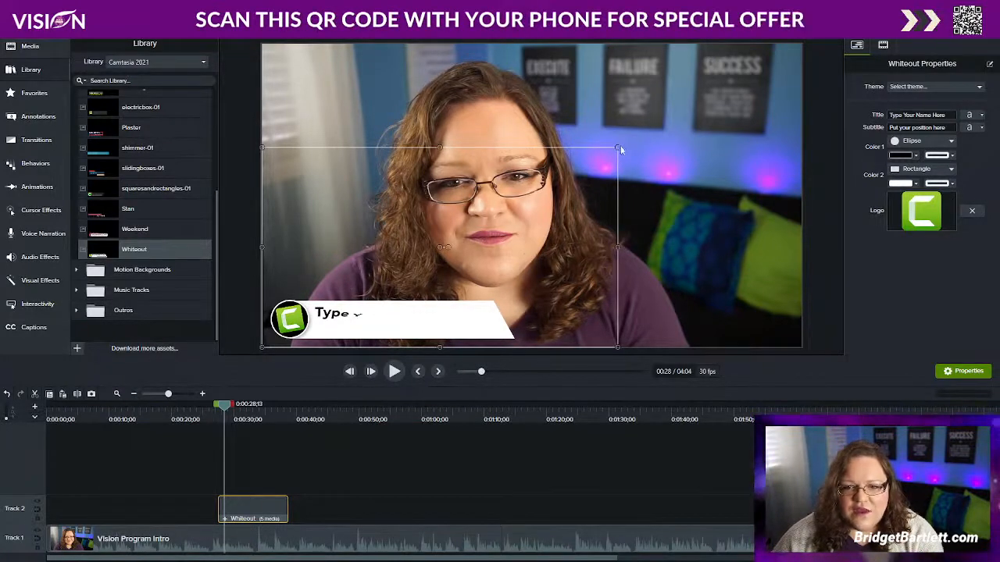
left_click_drag(618, 147, 590, 162)
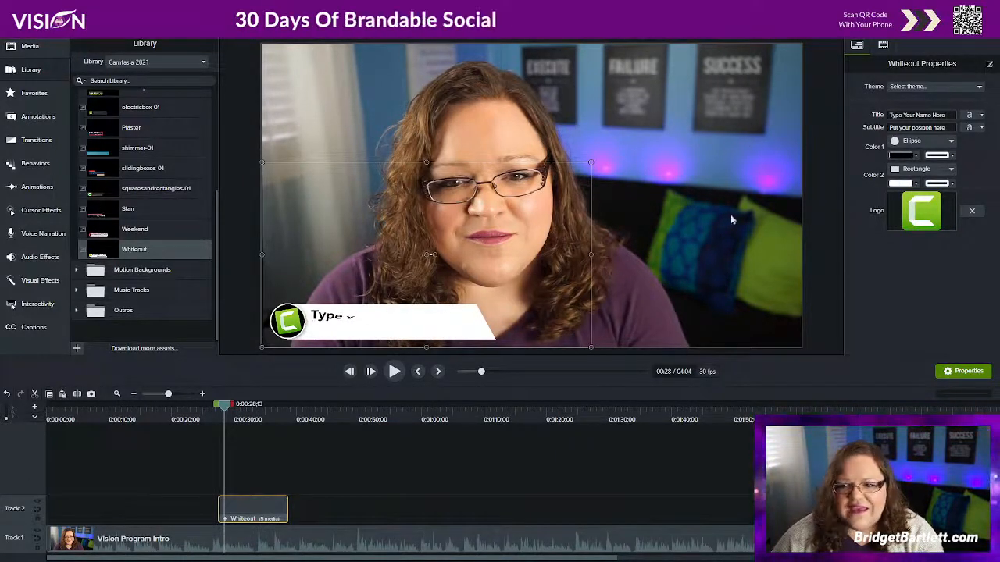
Step: Show the Whiteout text at about 0:00:30 and replace its placeholder title with the presenter's full name
mouse_move(228, 405)
left_mouse_down()
mouse_move(199, 410)
mouse_move(235, 409)
left_mouse_up()
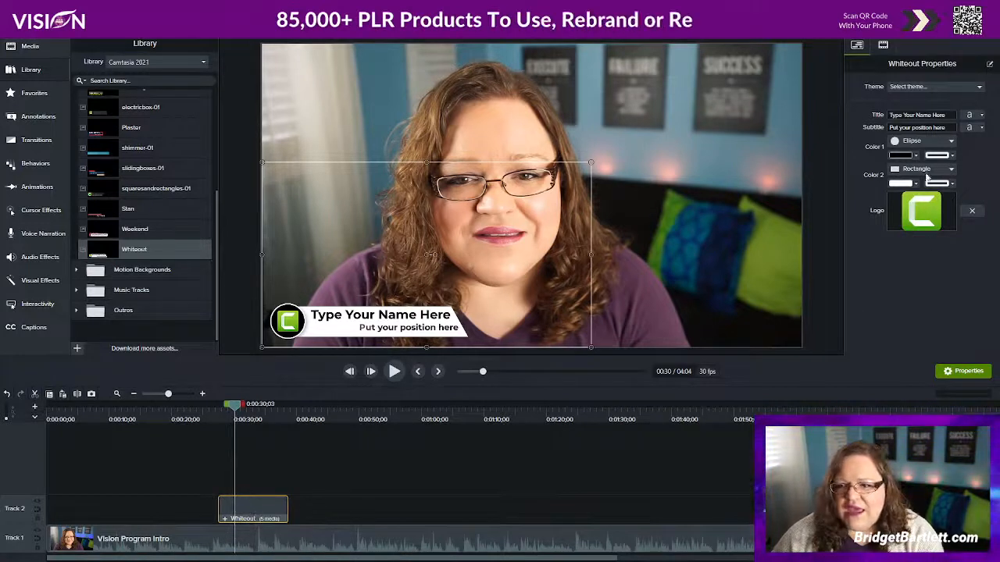
left_click(921, 114)
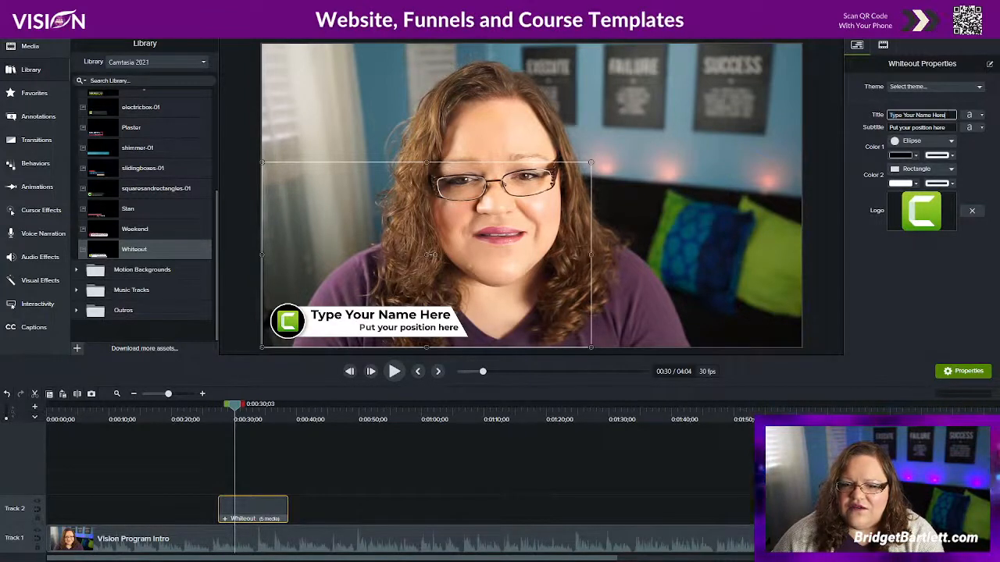
left_click_drag(946, 115, 903, 115)
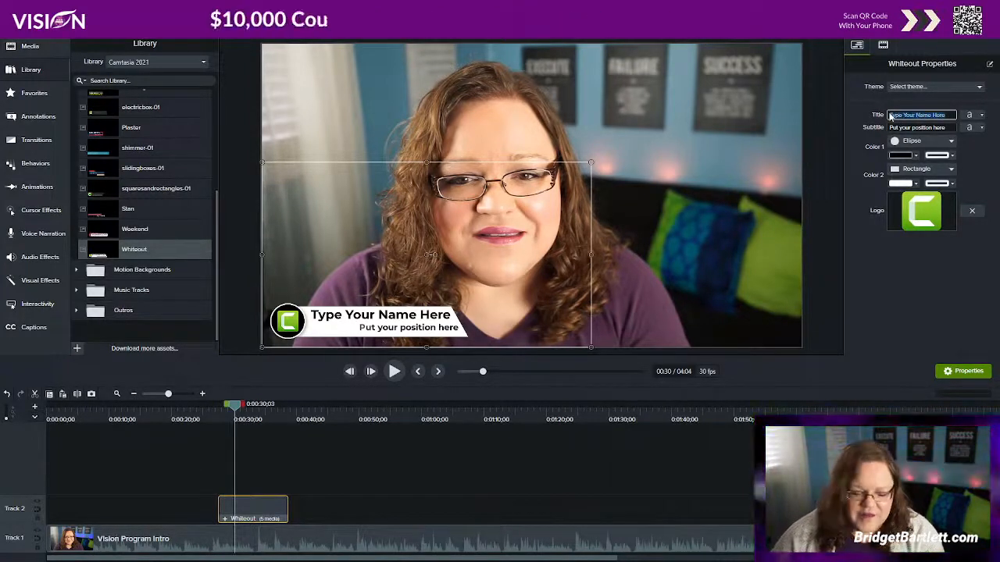
type("Bridget")
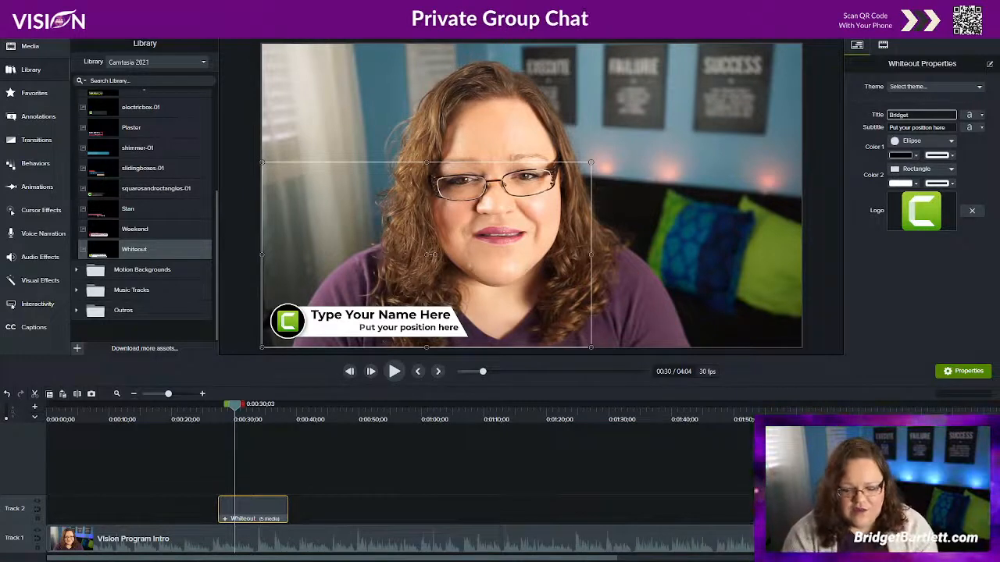
type("Bartlett")
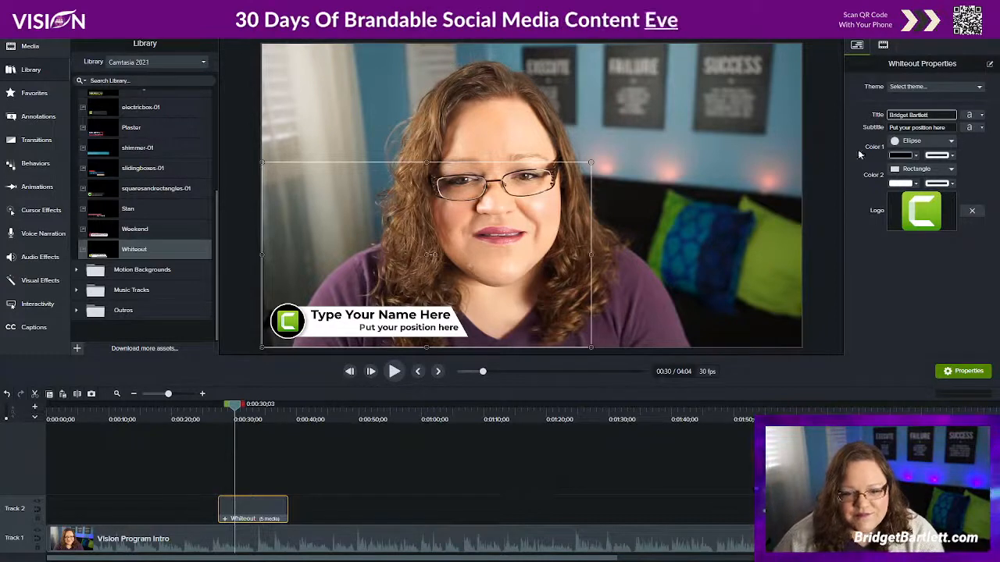
Step: Replace the Whiteout lower third's placeholder subtitle with "CEO Vision Marketing and Design"
key("Tab")
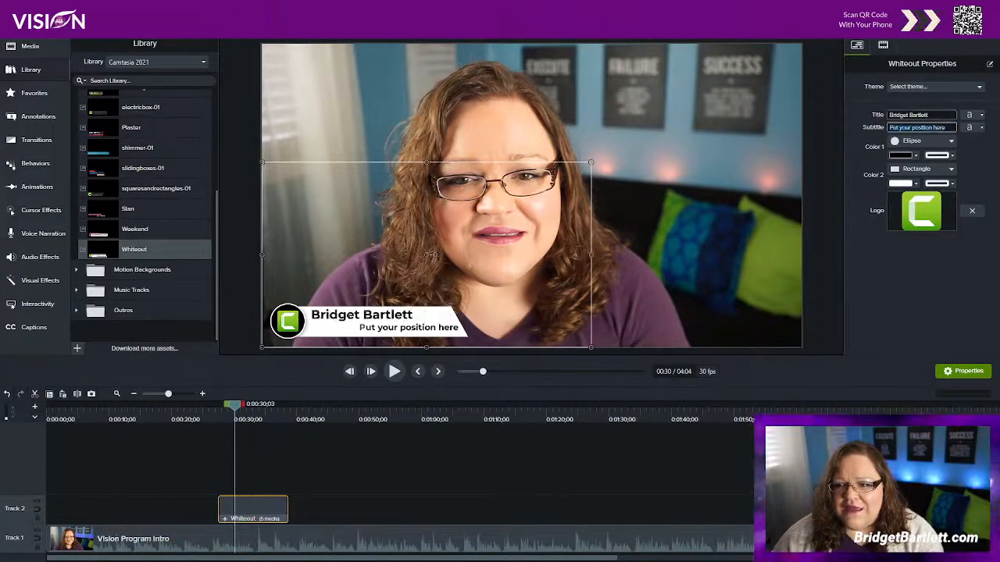
type("CEO Vi")
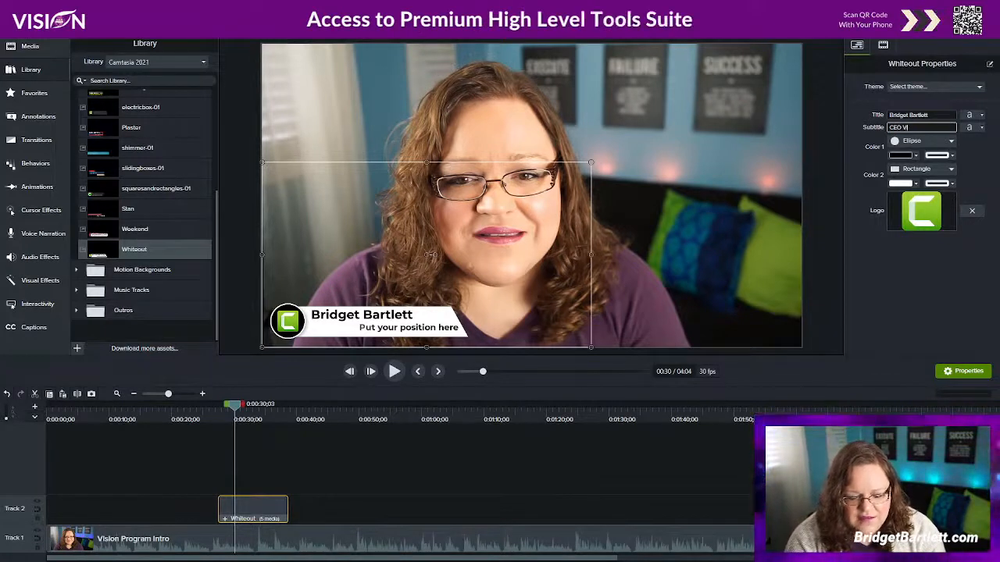
type("sion Marketing")
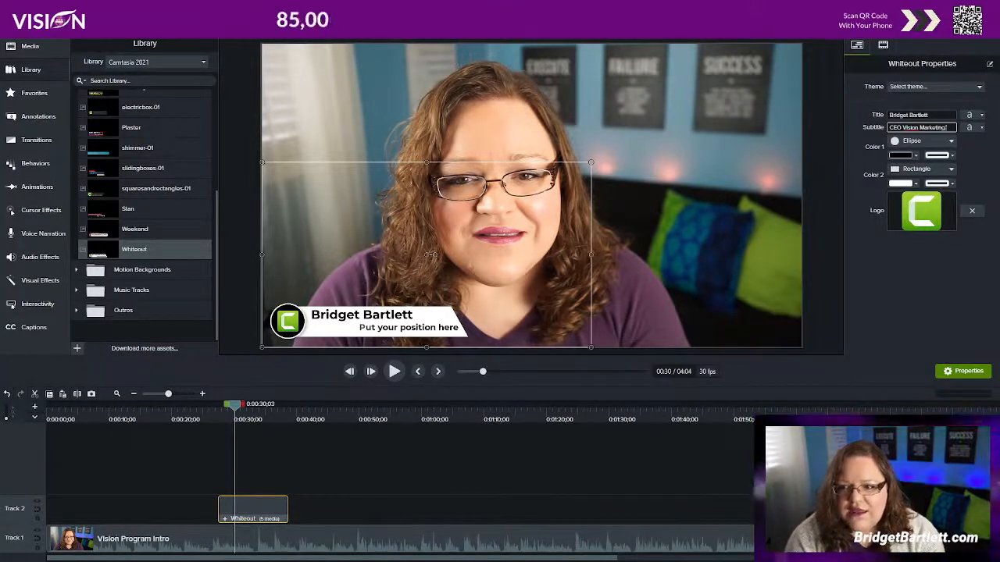
type(" and Design")
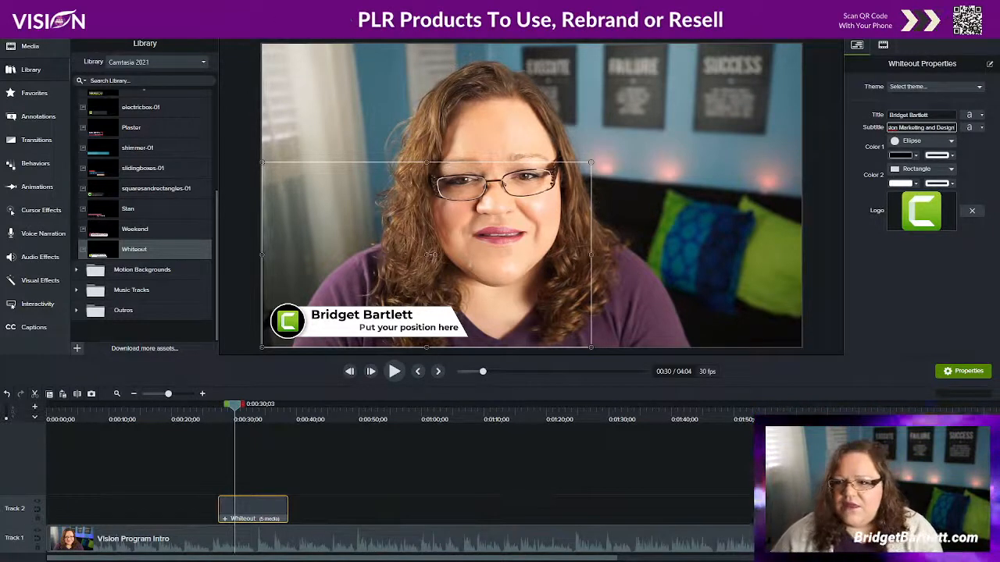
key("Return")
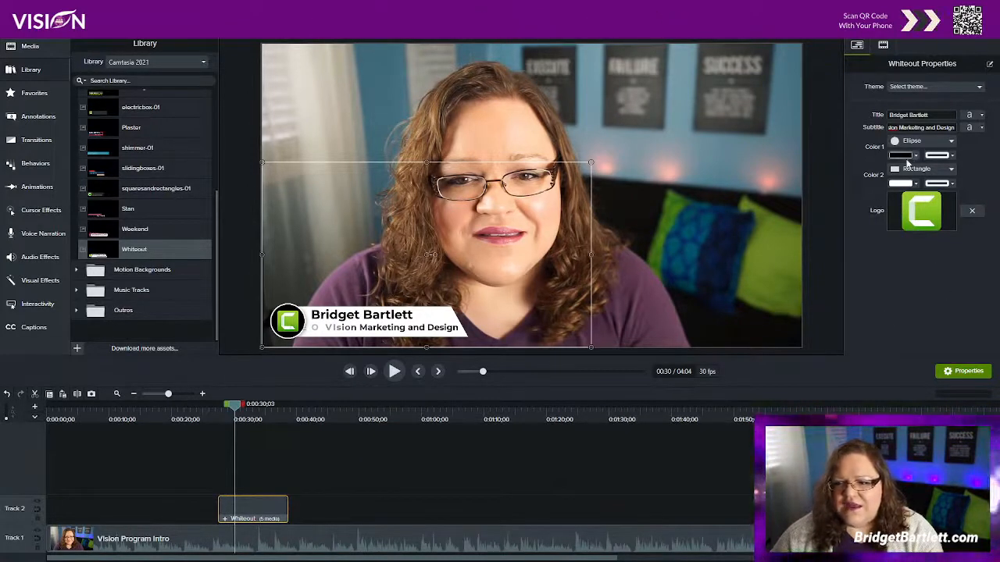
Step: Try Star and Rectangle for the Whiteout's Color 1 shape, settle on Octagon, and set the Color 2 shape to Triangle
left_click(936, 141)
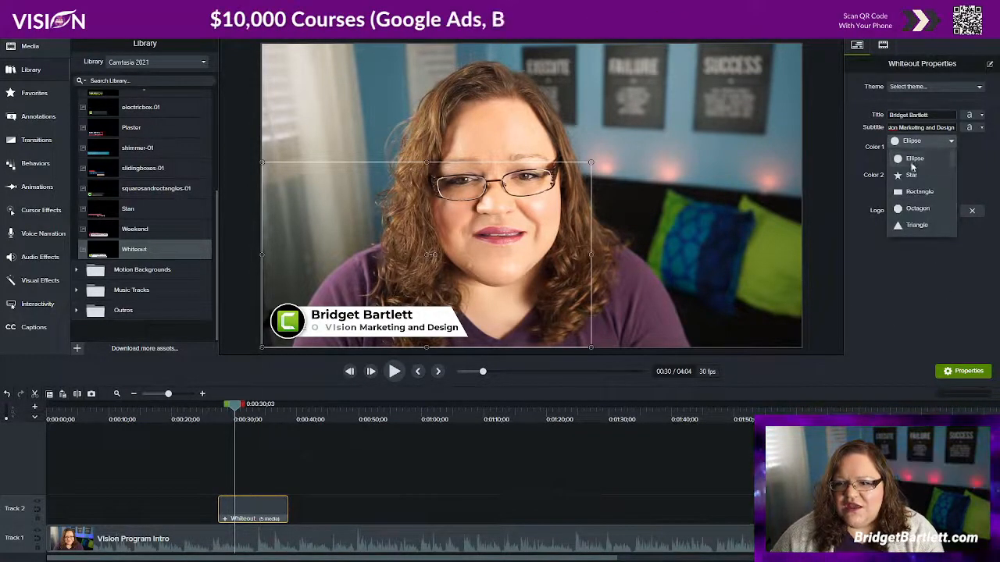
left_click(913, 179)
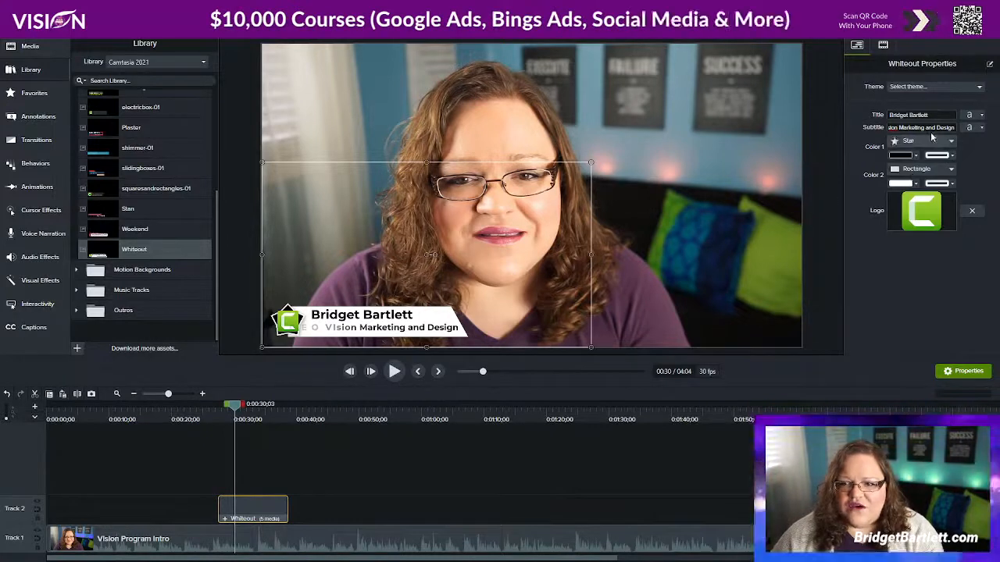
left_click(926, 141)
left_click(906, 191)
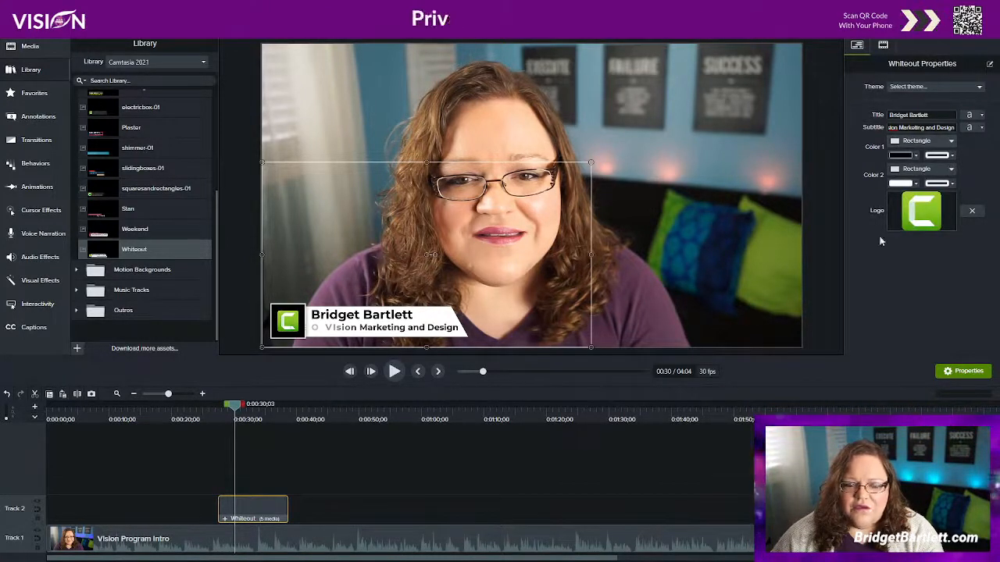
left_click(911, 143)
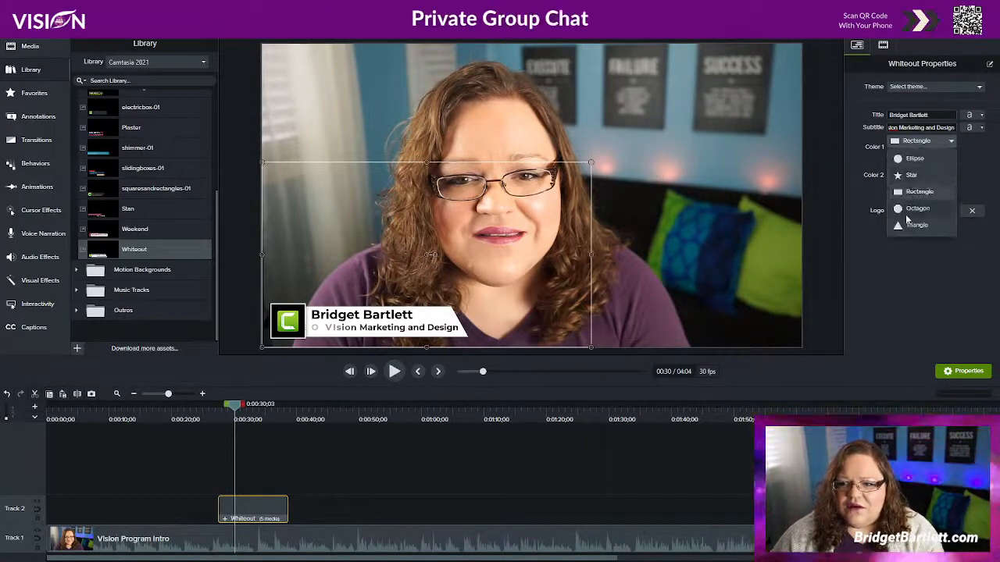
left_click(906, 211)
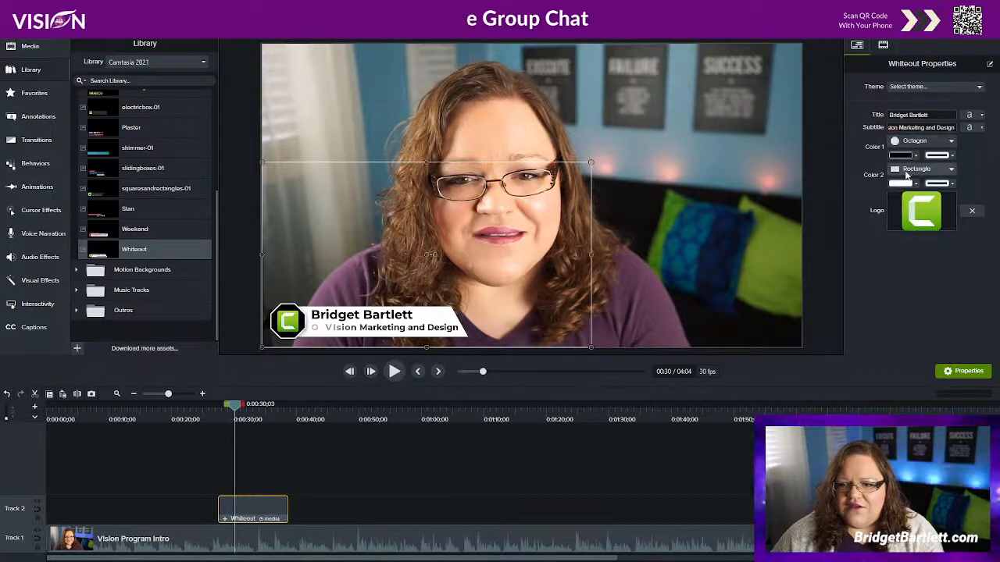
left_click(908, 171)
left_click(913, 254)
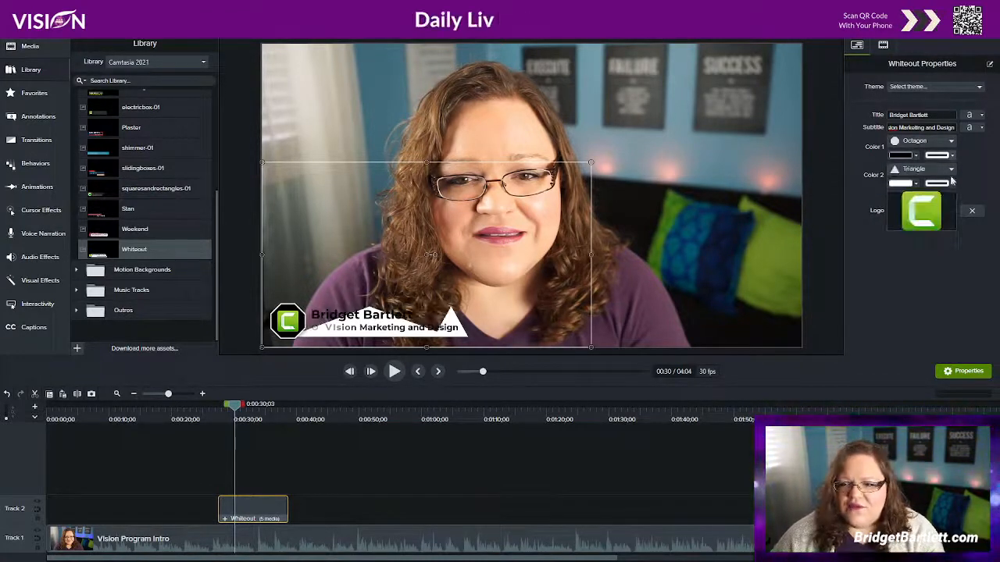
Step: Fill the Whiteout's Color 1 octagon with the saved purple brand colour
left_click(901, 155)
left_click_drag(901, 222, 918, 228)
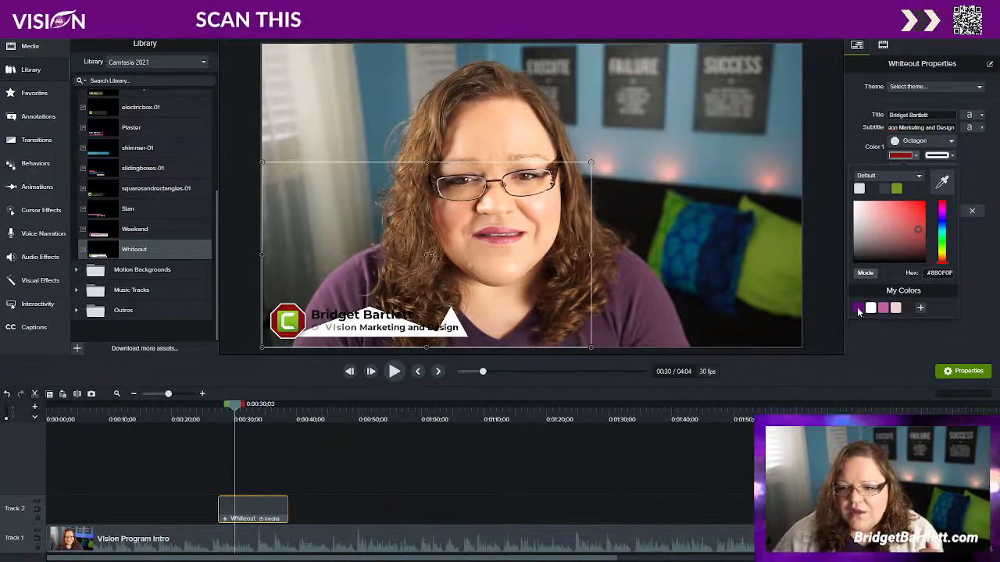
left_click(857, 309)
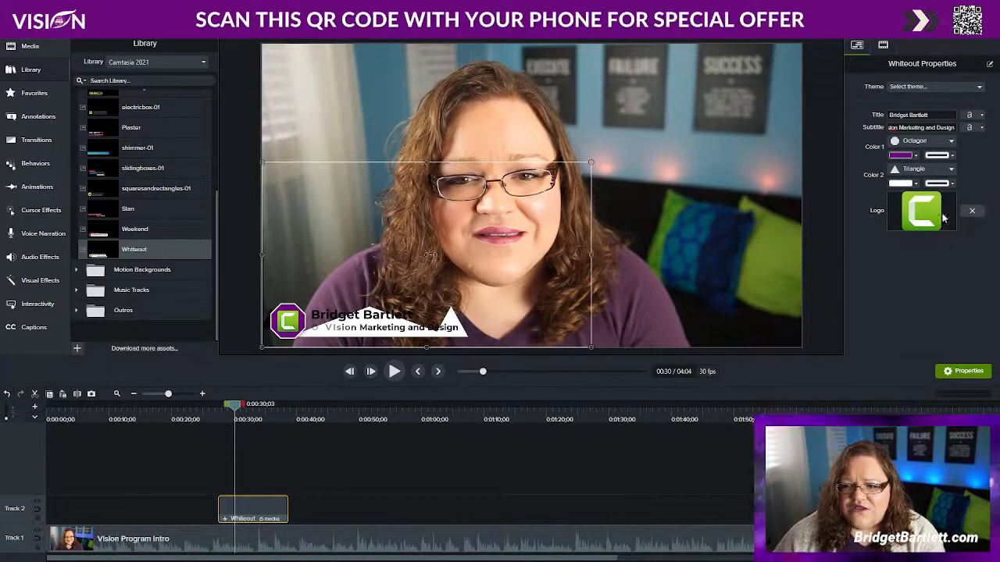
Step: Replace the Whiteout's Camtasia logo with the white-background Vision logo image, found by searching Downloads From Browser for "vision logo"
left_click(972, 212)
left_click(914, 204)
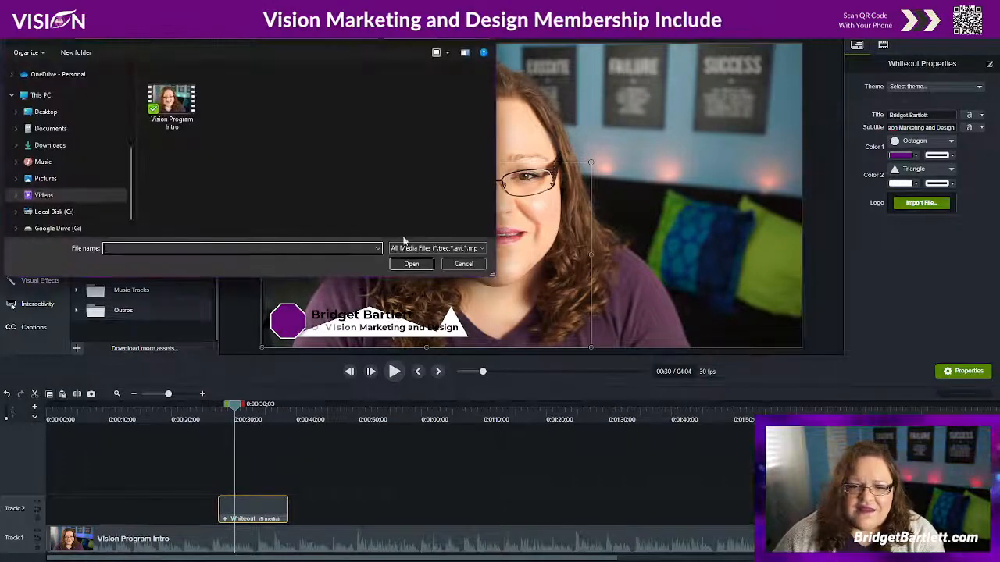
scroll(73, 114, "up", 3)
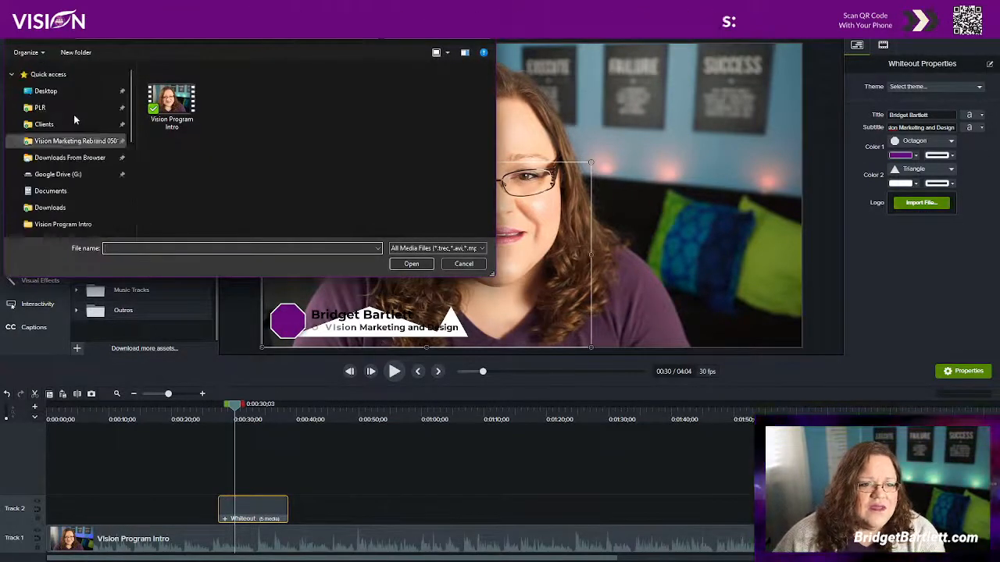
left_click(69, 157)
left_click(440, 35)
type("log")
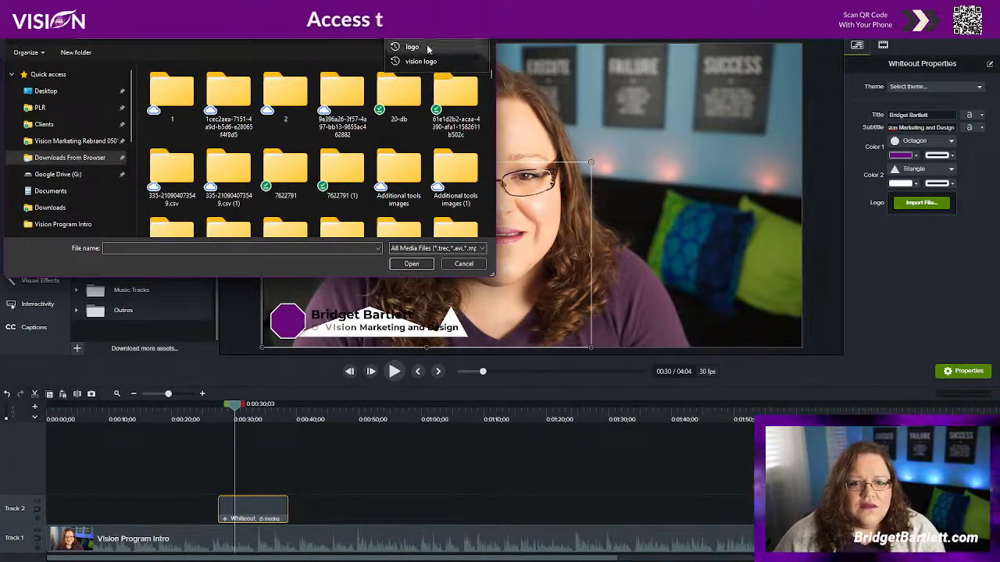
left_click(406, 61)
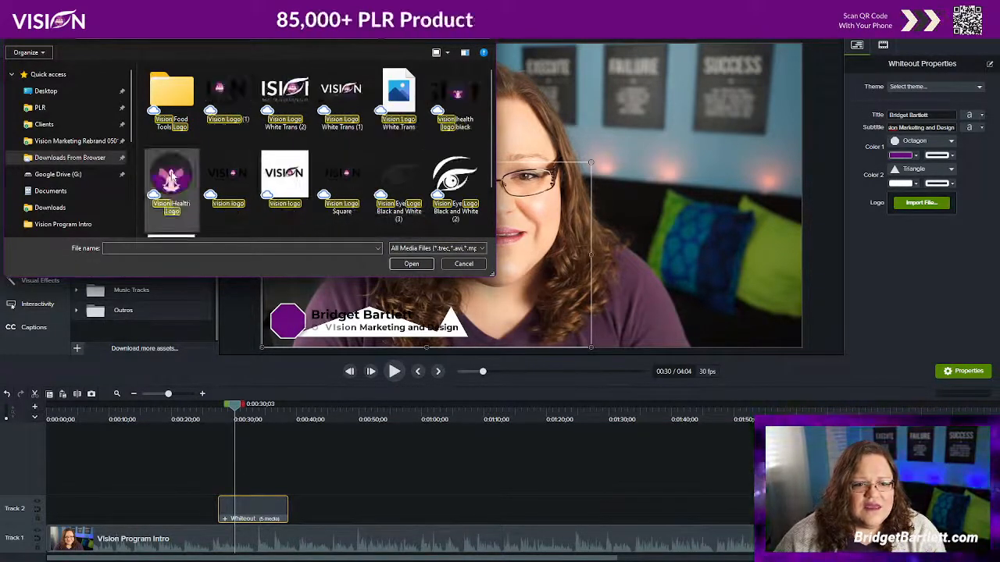
left_click(286, 183)
double_click(469, 177)
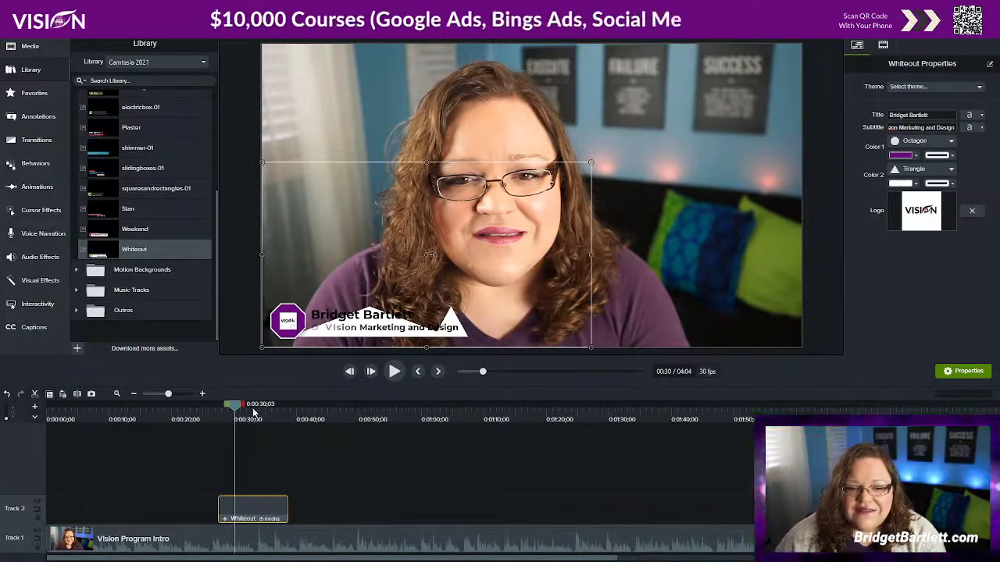
Step: Preview the customised Whiteout lower third from about 0:00:27 to 0:00:30
left_click_drag(235, 407, 216, 409)
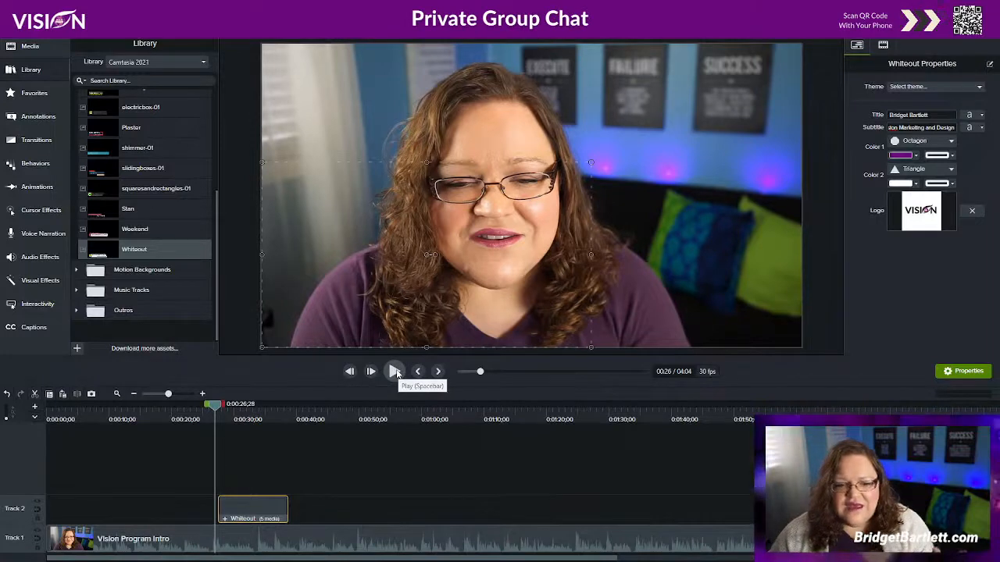
left_click(395, 371)
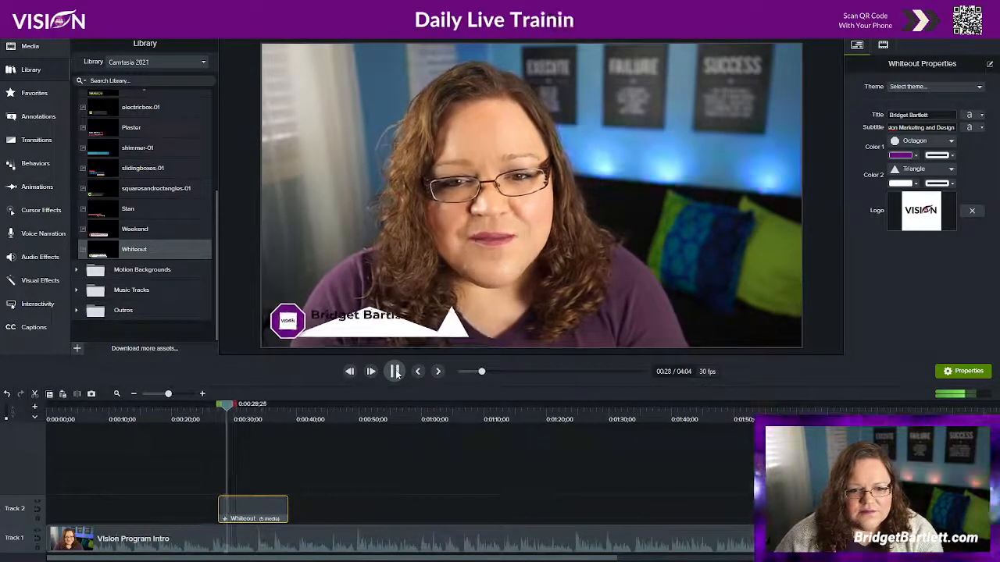
left_click(396, 371)
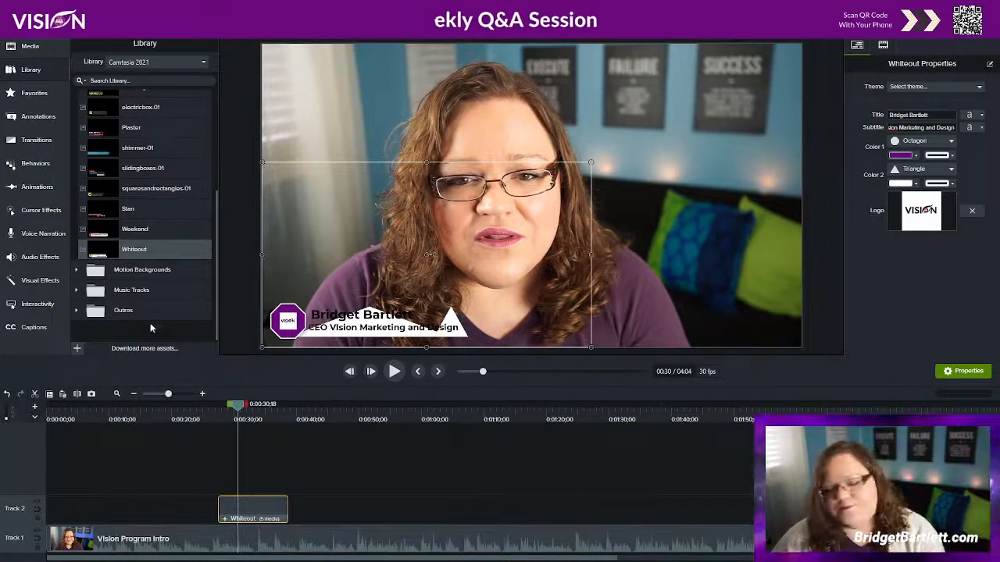
Step: Look through the Music Tracks folder in the Camtasia 2021 library
left_click(83, 291)
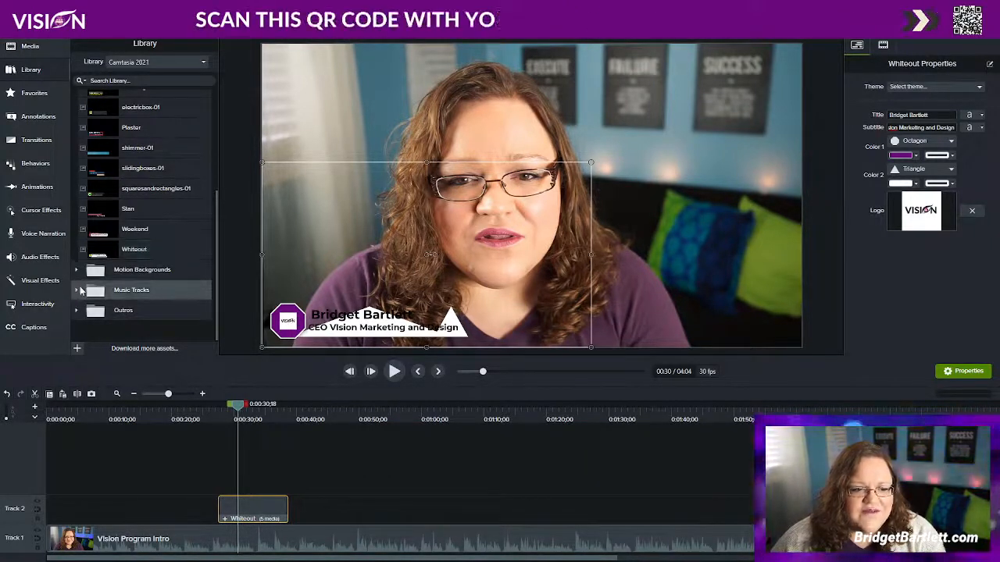
left_click(76, 291)
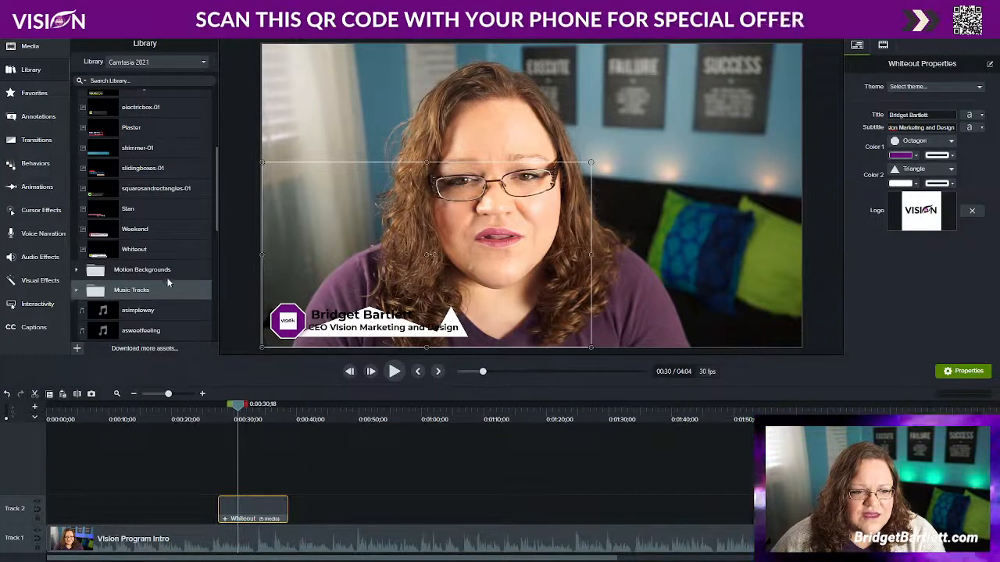
scroll(170, 277, "down", 4)
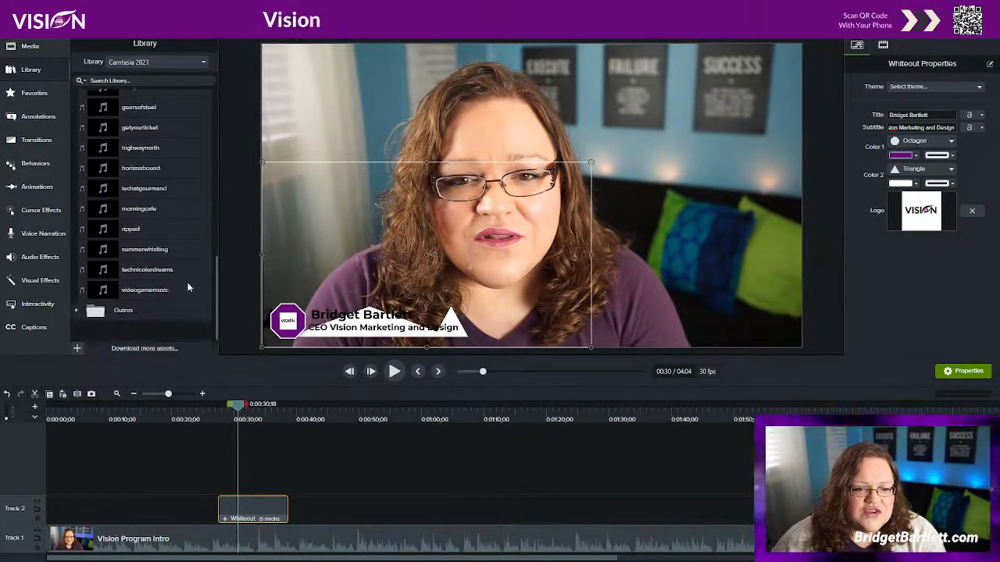
scroll(170, 273, "up", 4)
scroll(188, 288, "down", 5)
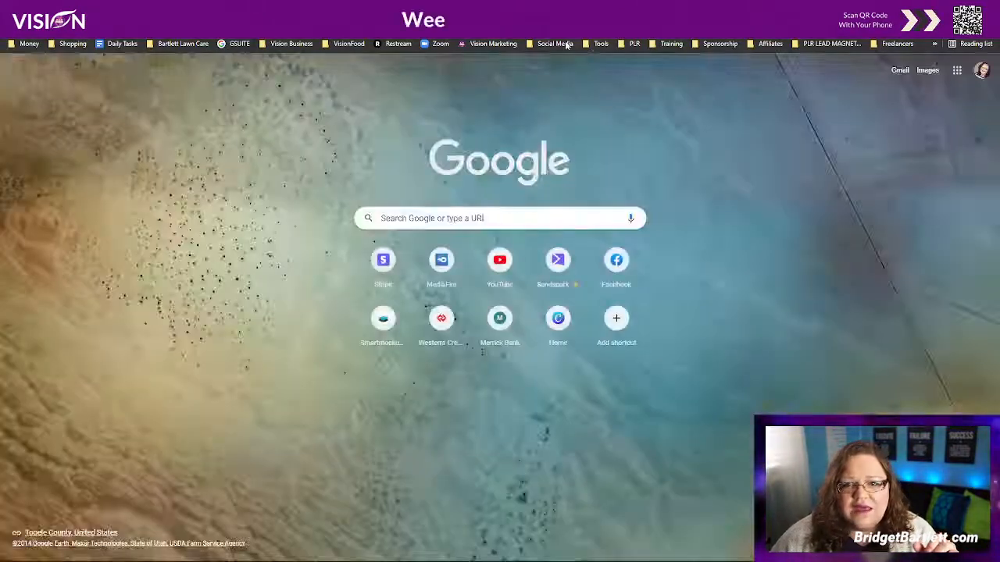
Step: Switch to YouTube in the browser and open the Audio library of the channel's YouTube Studio
left_click(566, 44)
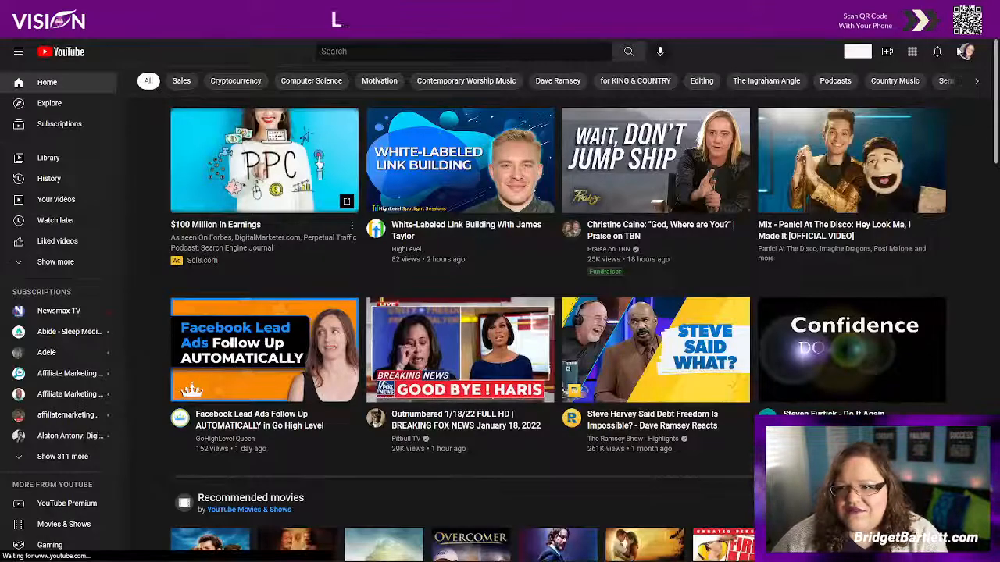
left_click(966, 52)
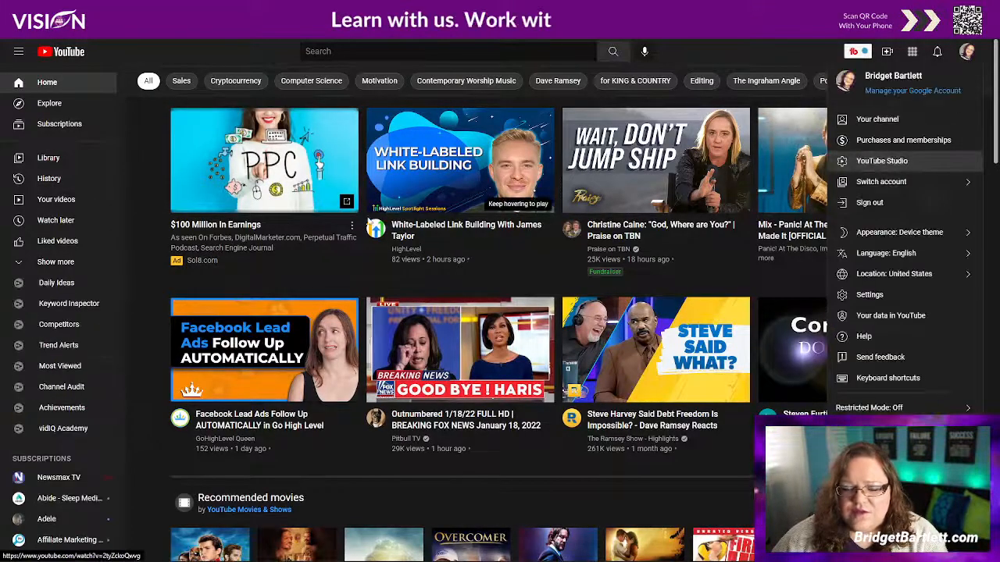
left_click(882, 160)
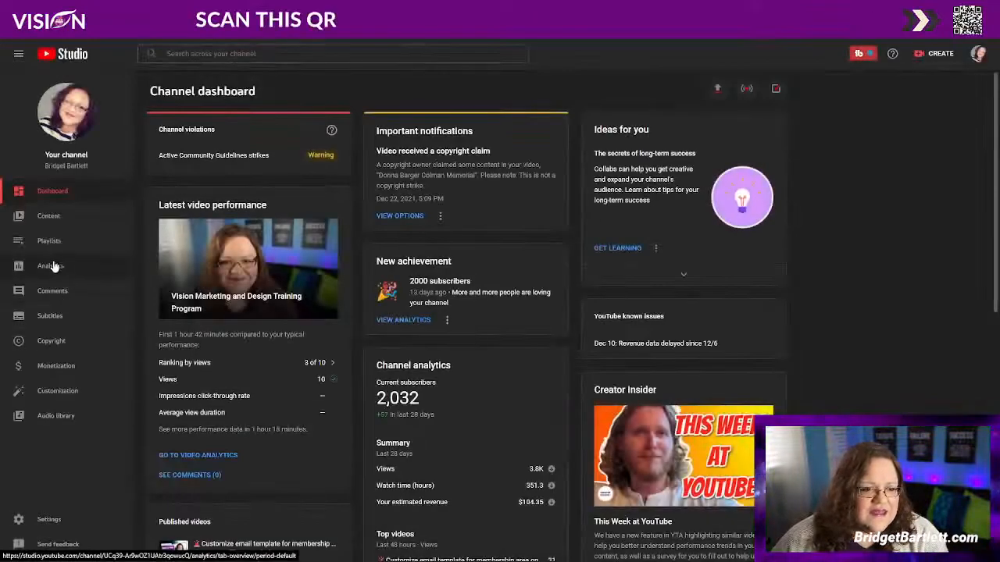
scroll(61, 313, "down", 3)
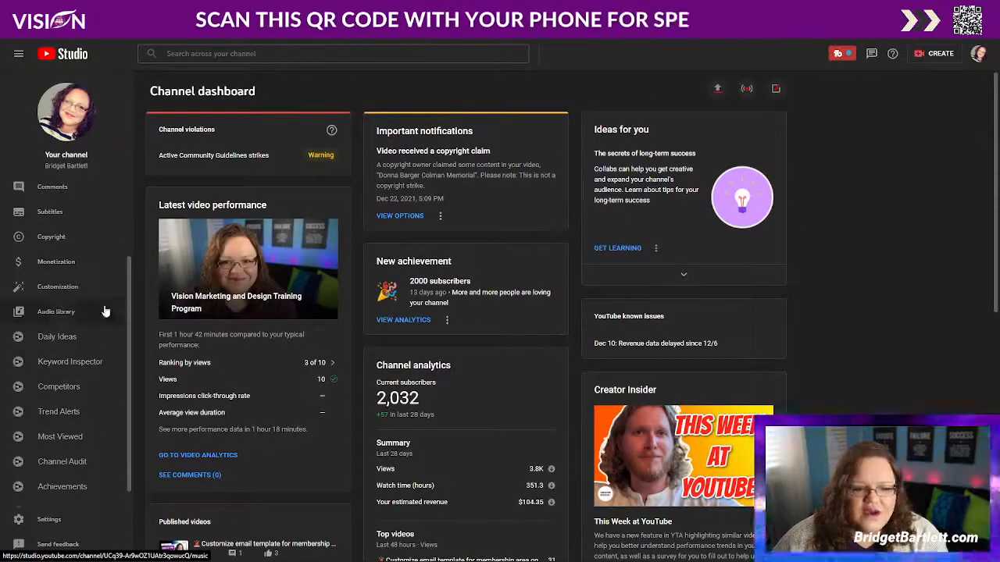
left_click(64, 312)
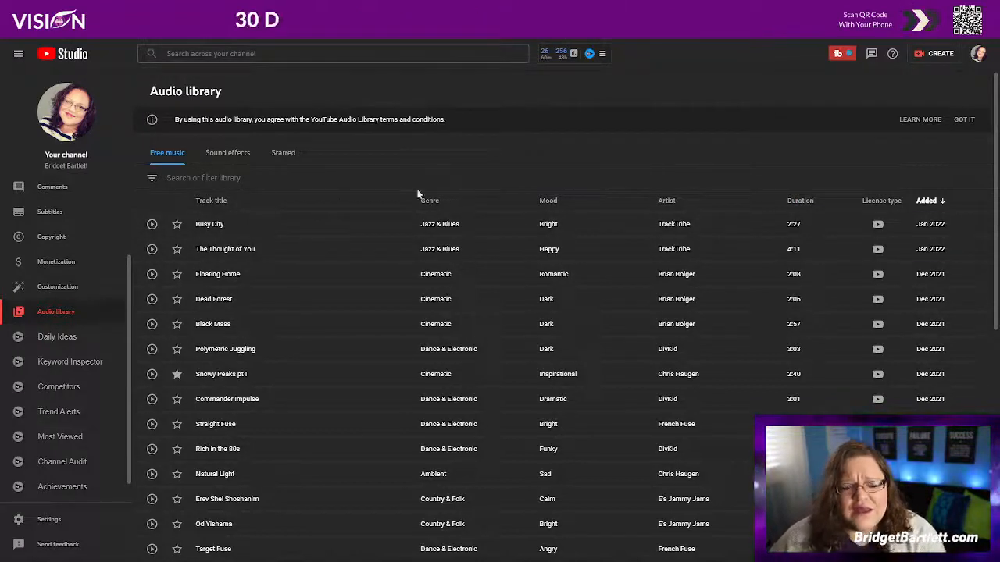
Step: Browse the free music list and filter it by the Calm mood
scroll(453, 183, "down", 2)
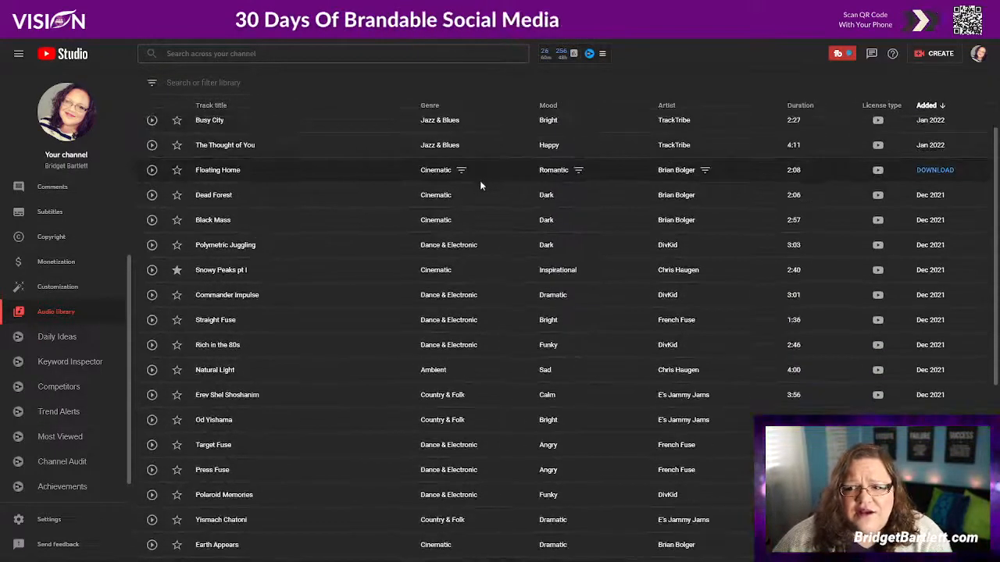
scroll(478, 183, "up", 3)
scroll(441, 303, "down", 3)
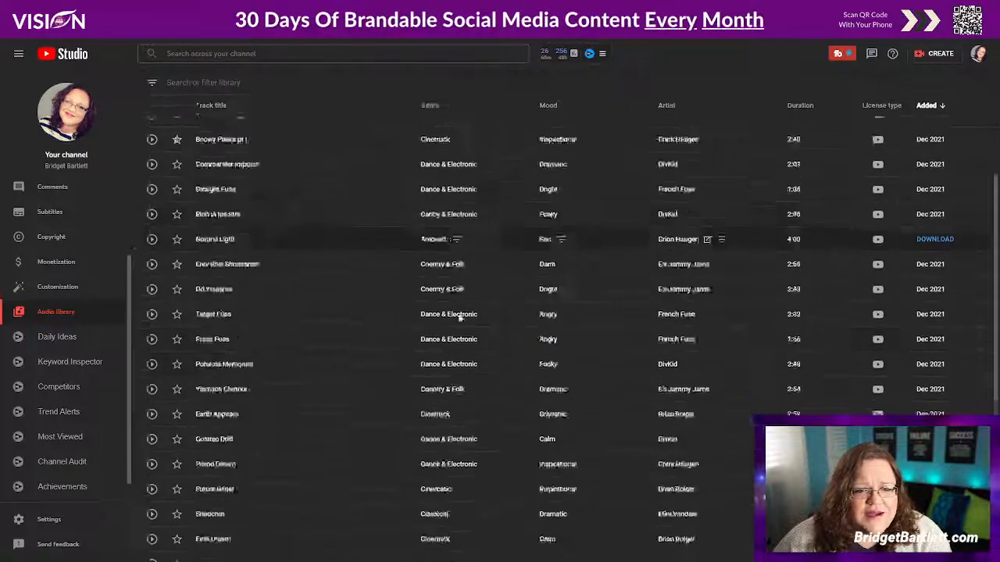
scroll(440, 303, "down", 4)
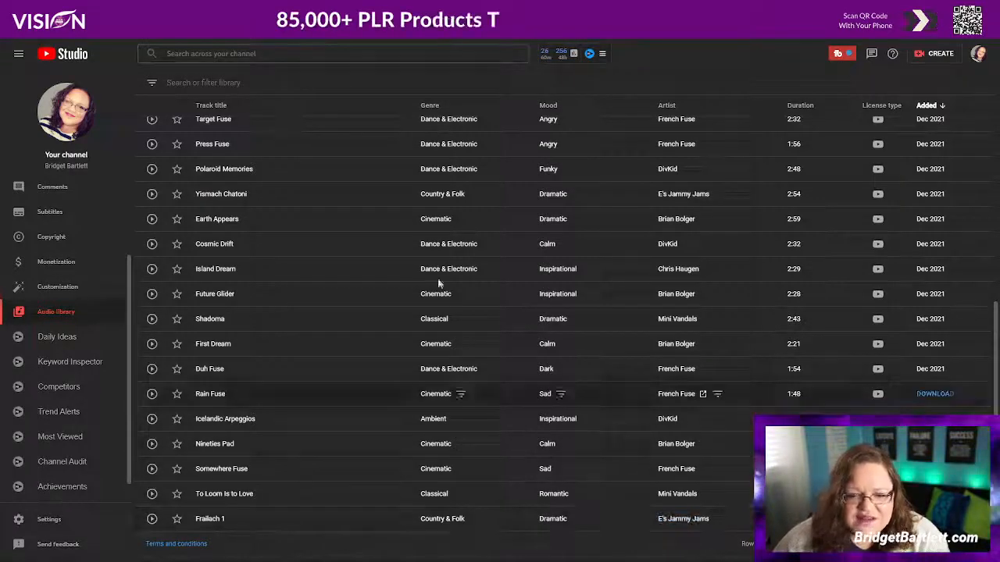
scroll(321, 346, "up", 4)
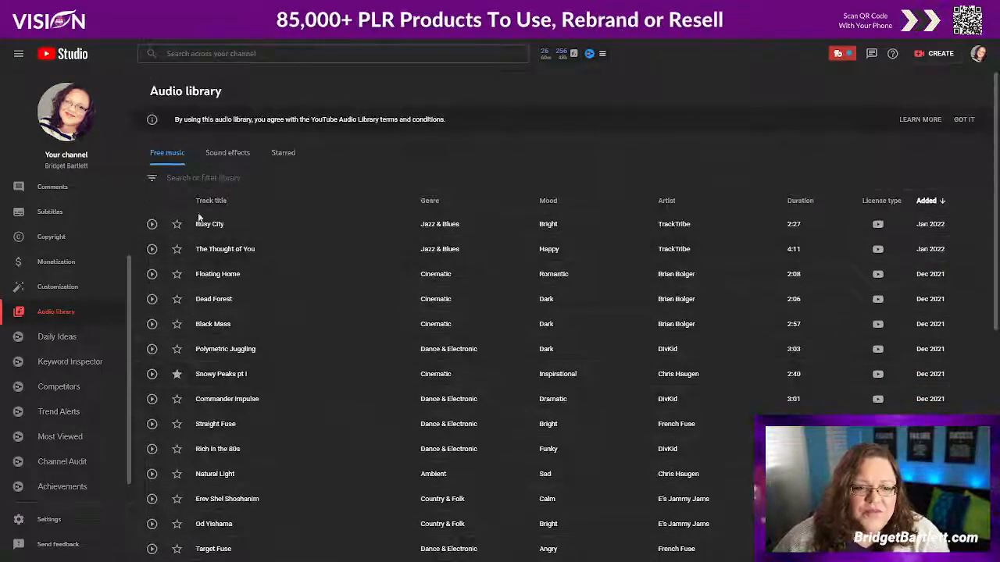
left_click(152, 180)
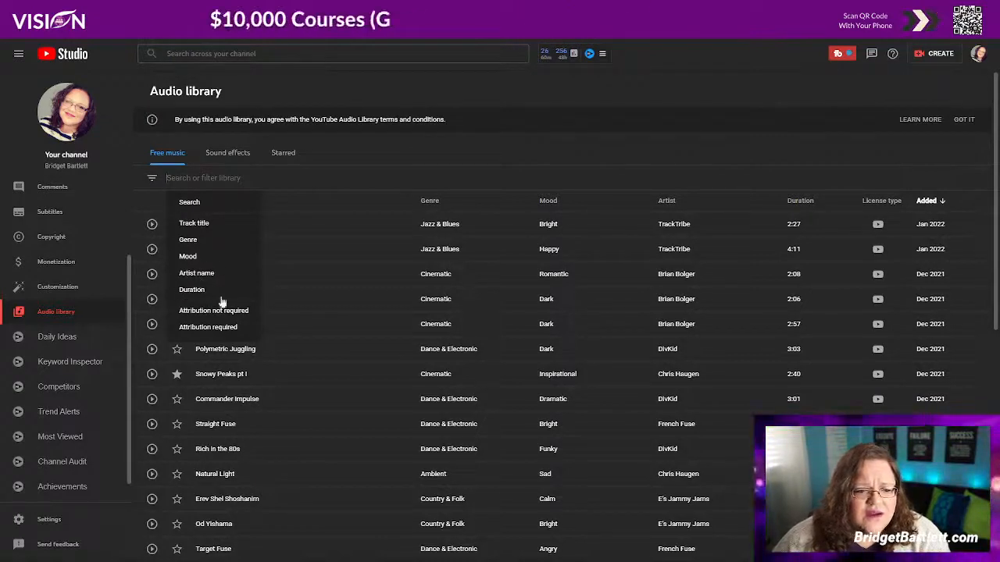
left_click(190, 257)
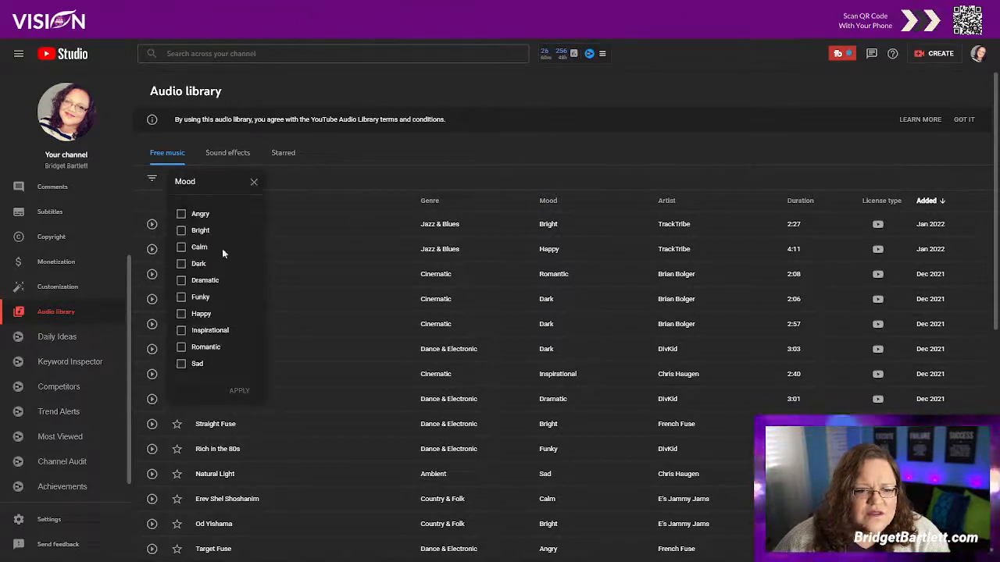
left_click(182, 247)
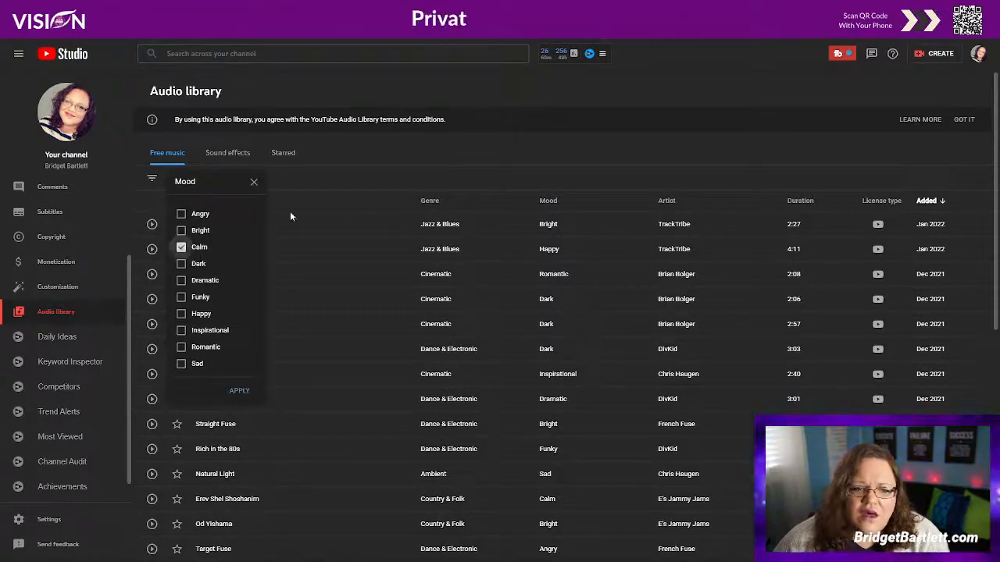
left_click(239, 392)
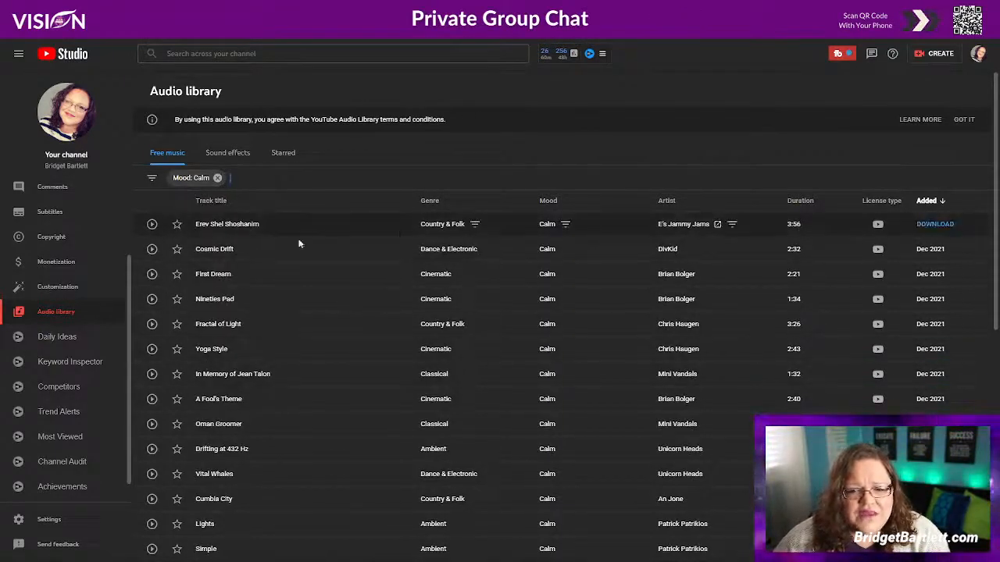
Step: Play a short preview of the track Erev Shel Shoshanim and download it
left_click(151, 225)
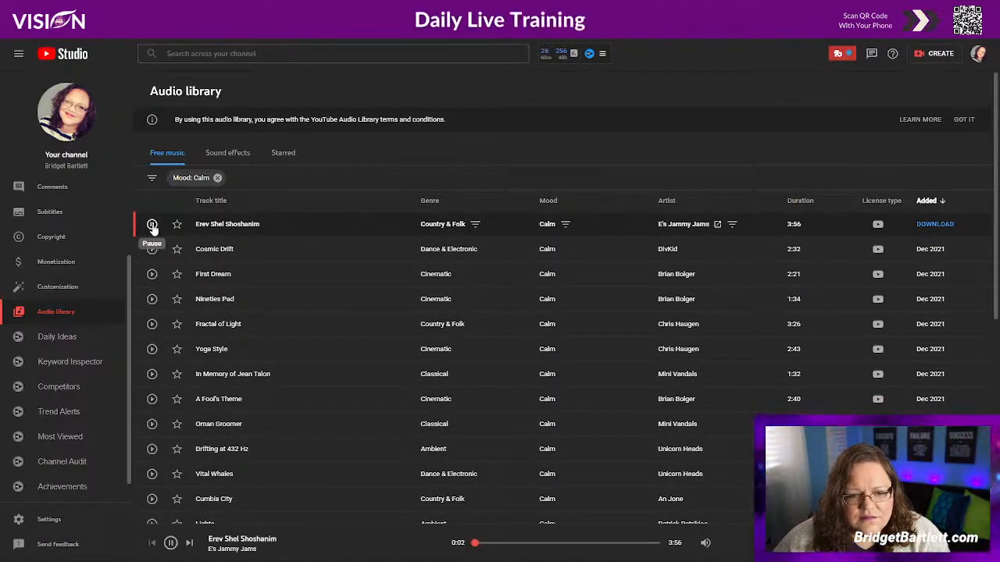
left_click(152, 226)
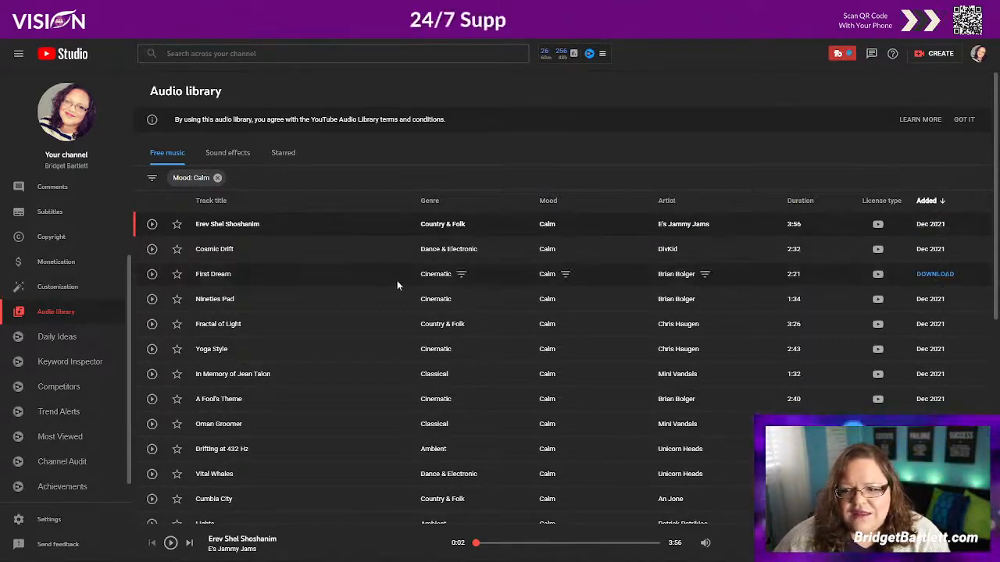
mouse_move(566, 559)
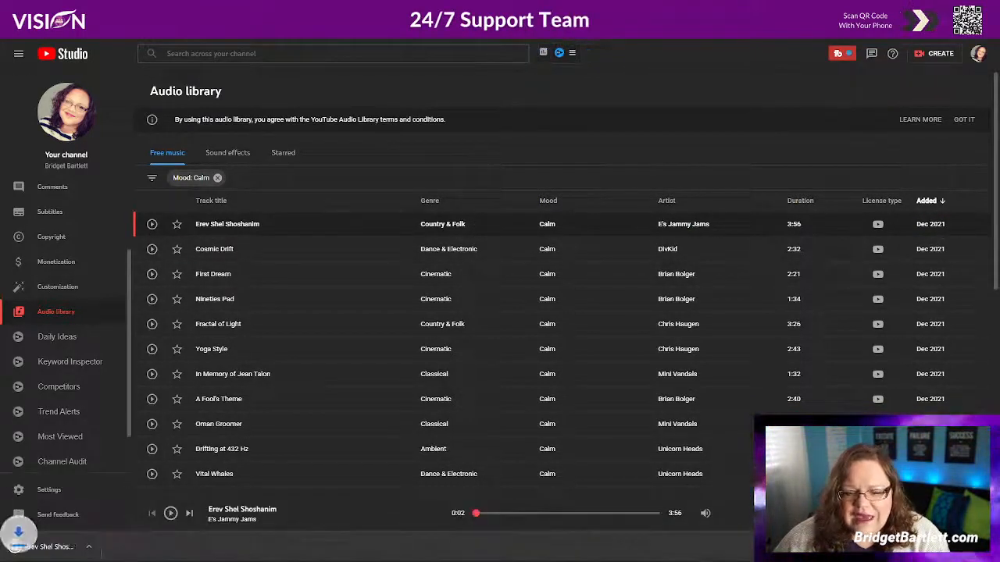
Step: Switch to Camtasia and show the project's Media Bin
left_click(717, 550)
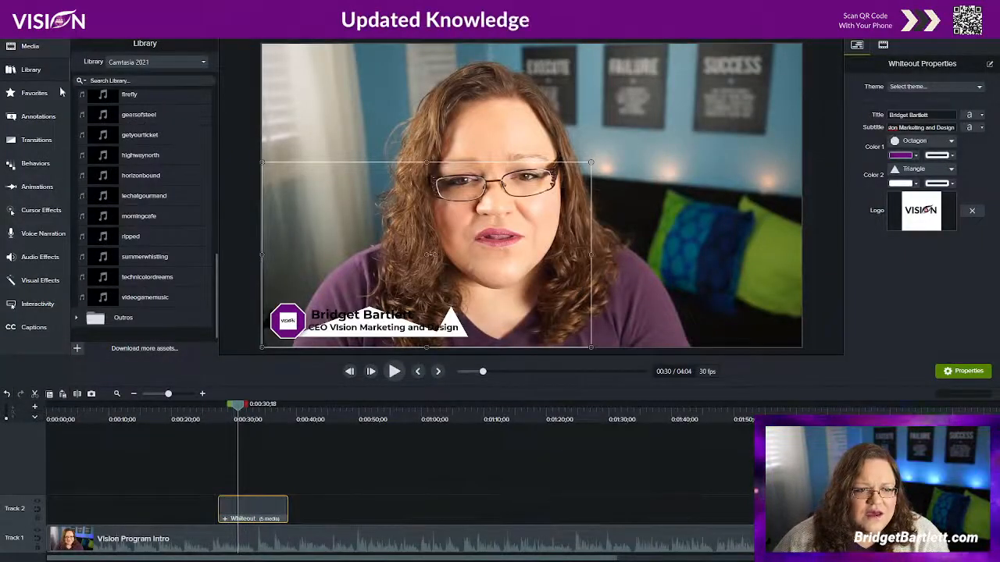
left_click(29, 46)
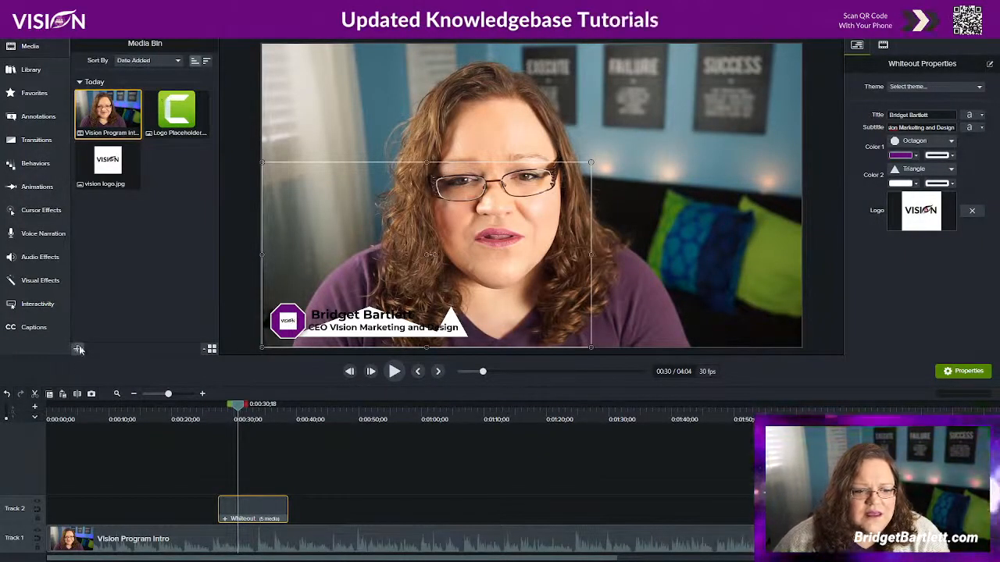
left_click(78, 349)
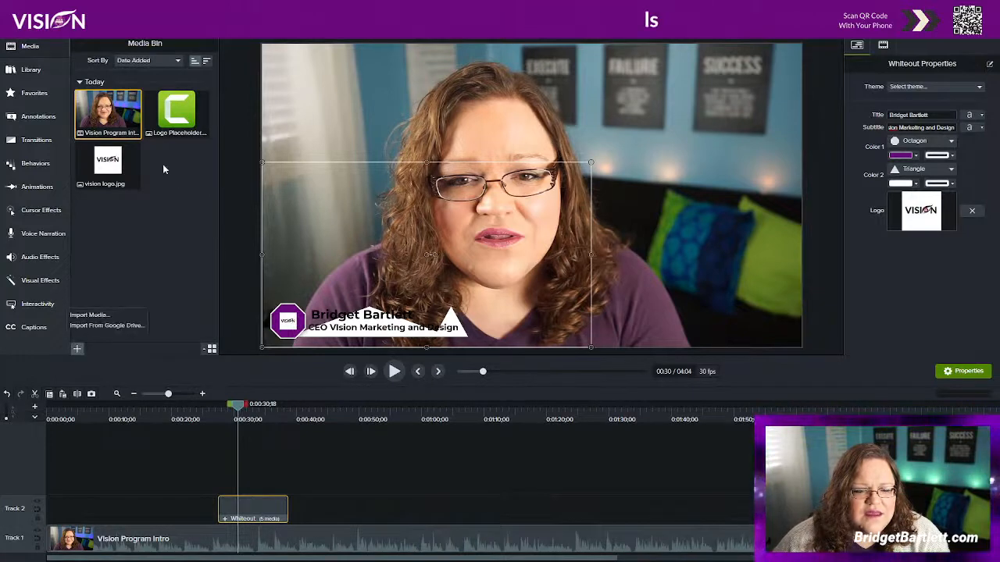
left_click(89, 314)
left_click(464, 266)
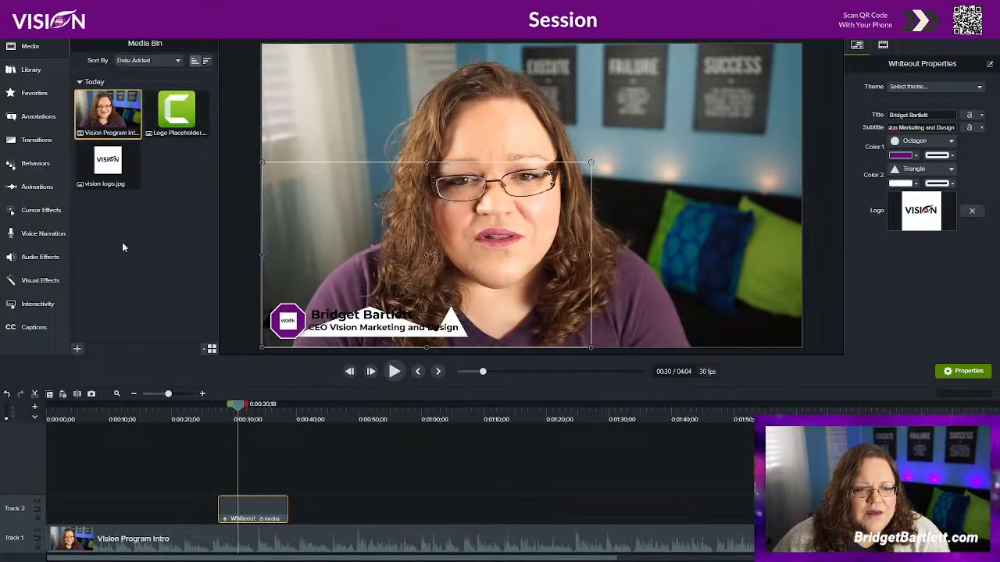
left_click(49, 45)
left_click(45, 49)
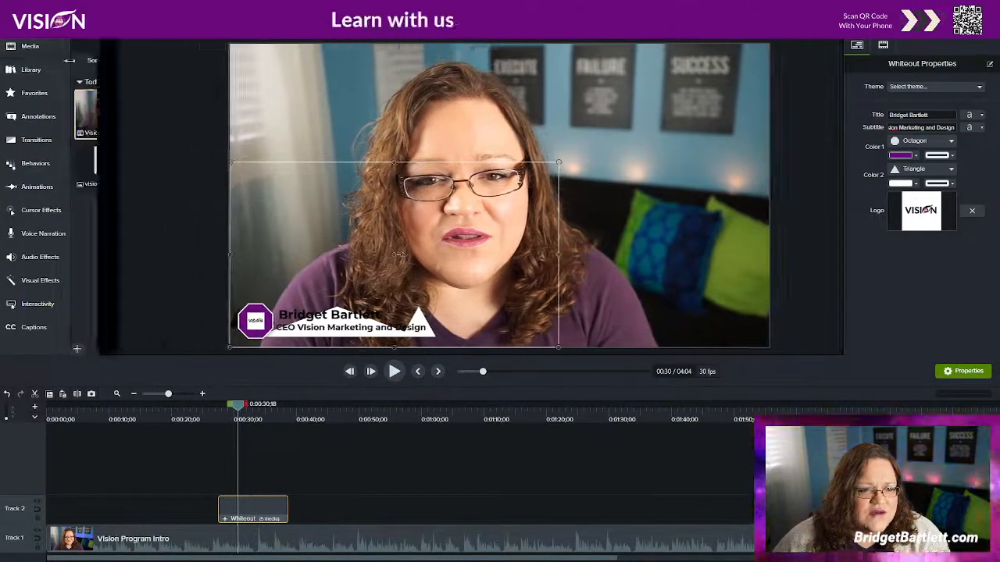
left_click(132, 61)
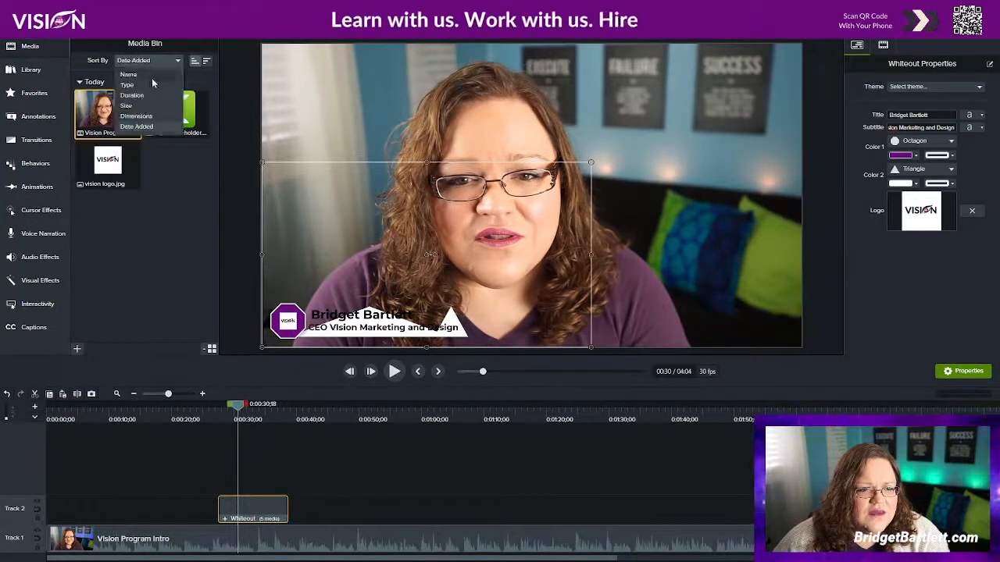
left_click(18, 45)
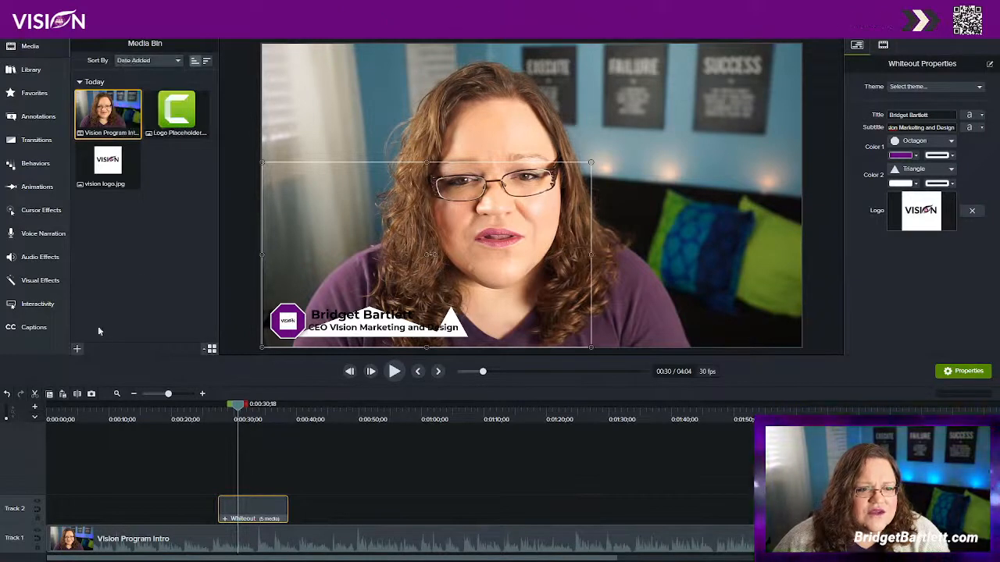
left_click(78, 351)
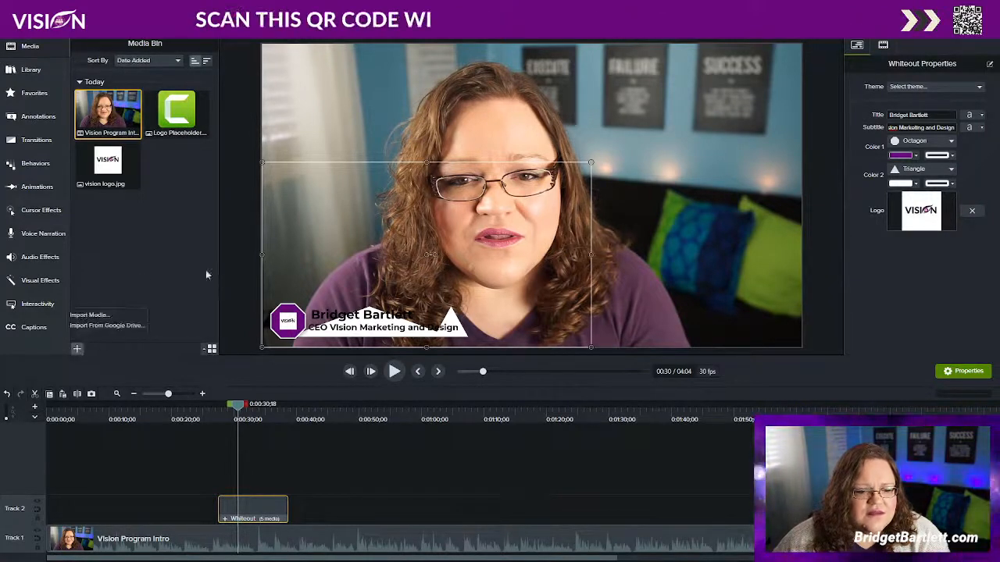
left_click(117, 317)
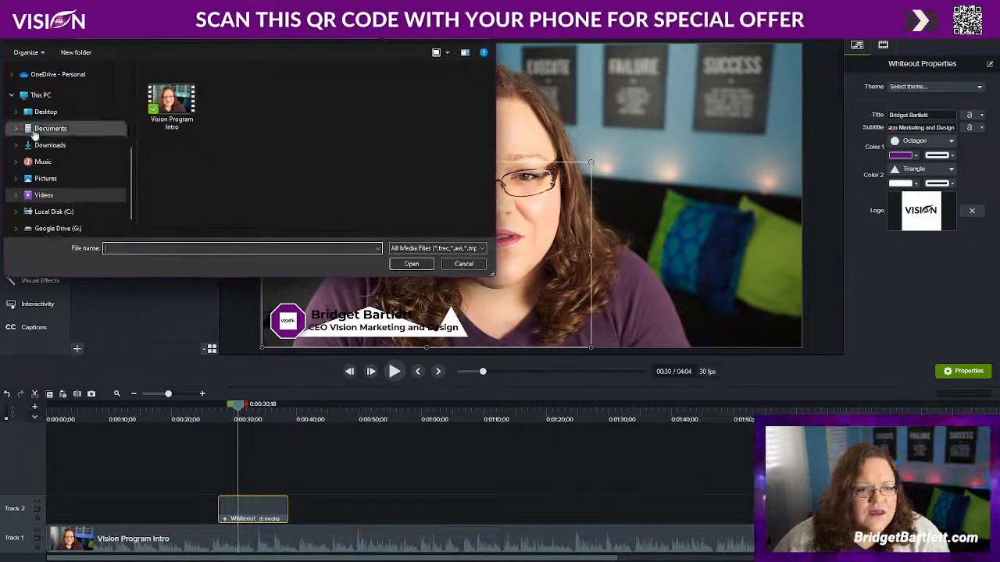
left_click(461, 264)
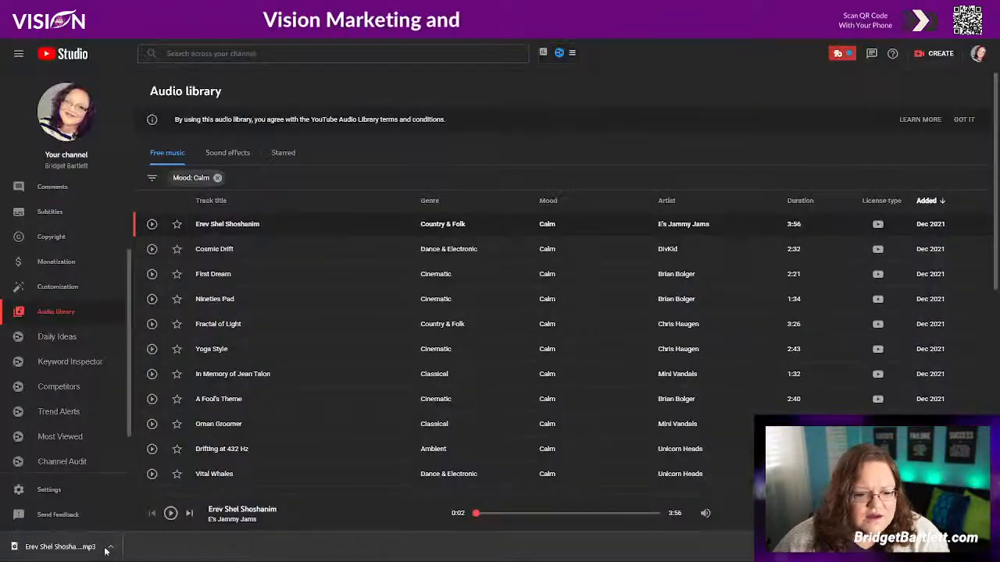
Step: Locate the downloaded Erev Shel Shoshanim MP3 from the browser and import it from Downloads into Camtasia's Media Bin
left_click(110, 547)
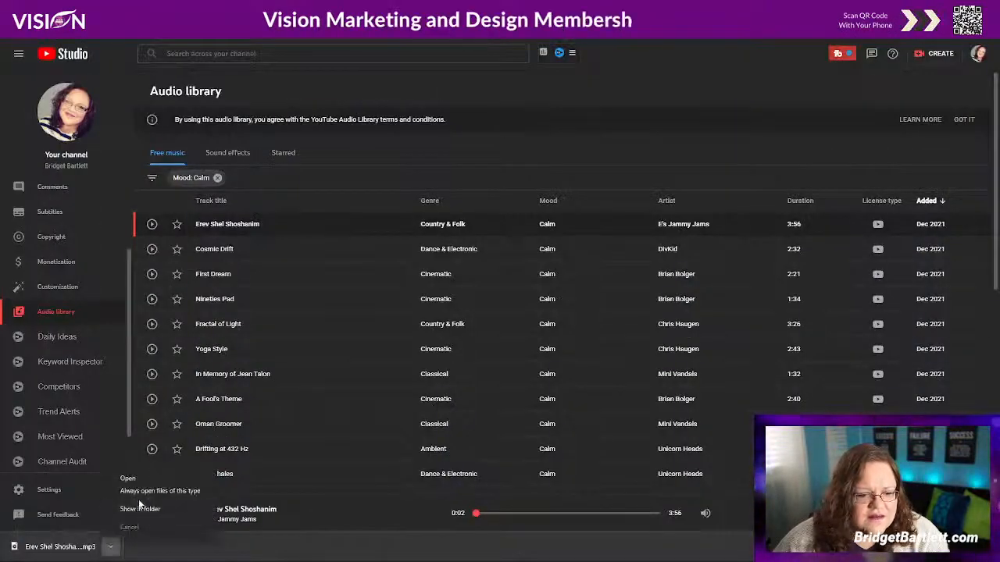
left_click(157, 509)
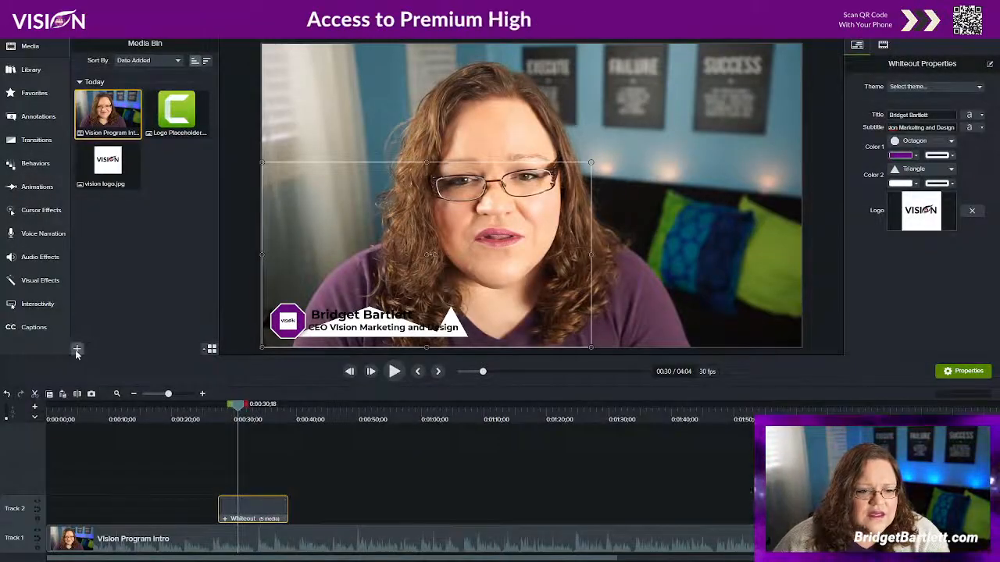
left_click(76, 348)
left_click(115, 316)
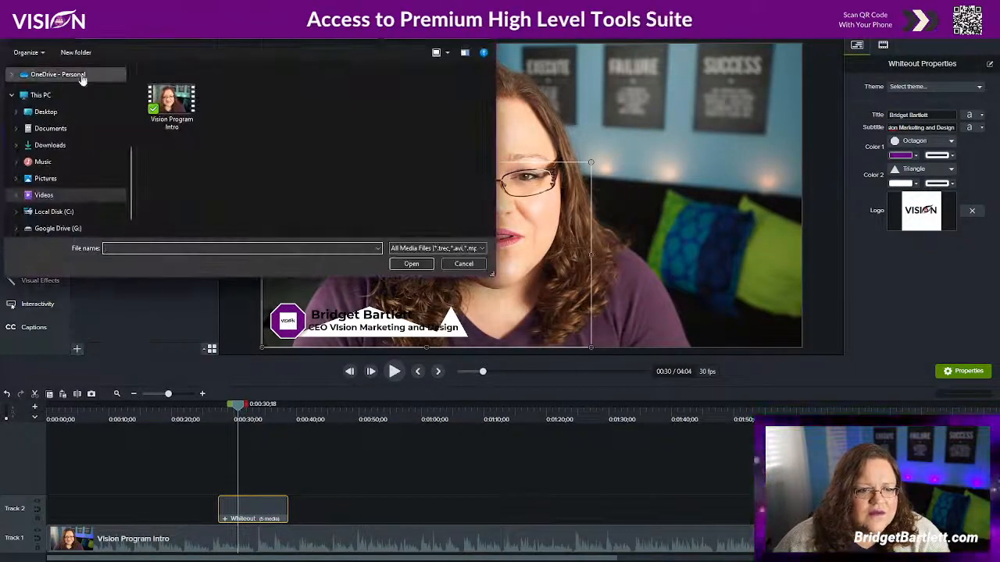
scroll(39, 186, "up", 2)
left_click(50, 103)
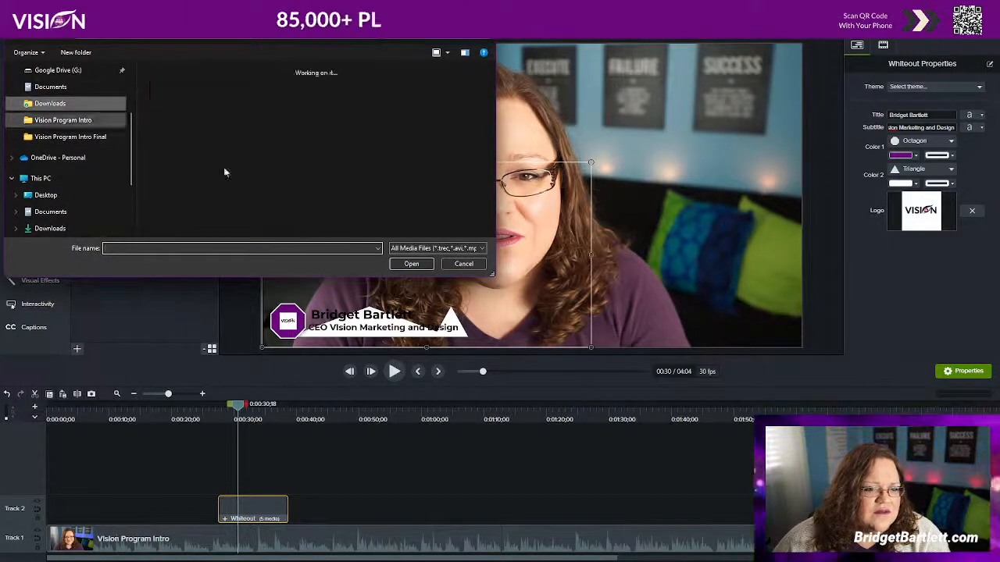
type("er")
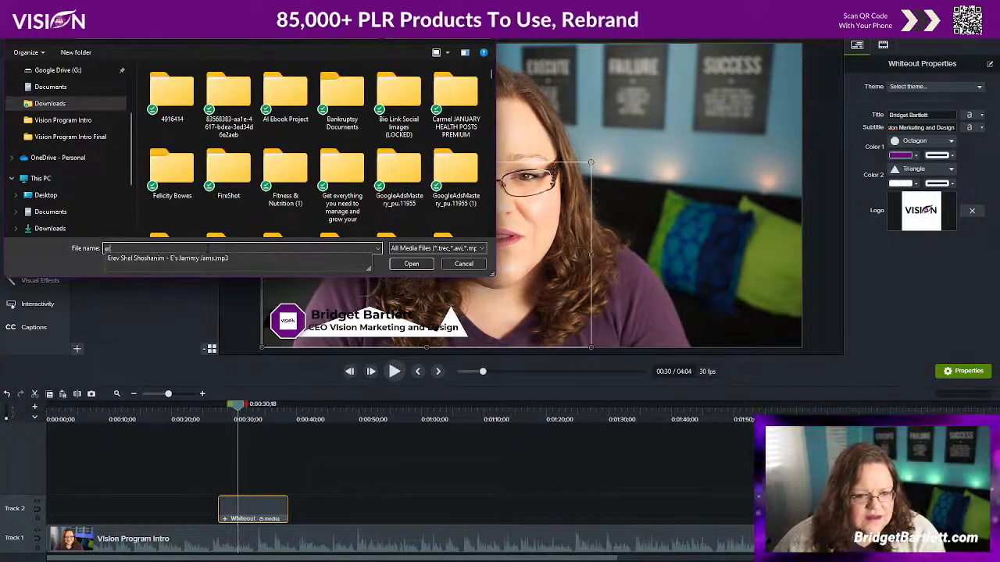
left_click(177, 259)
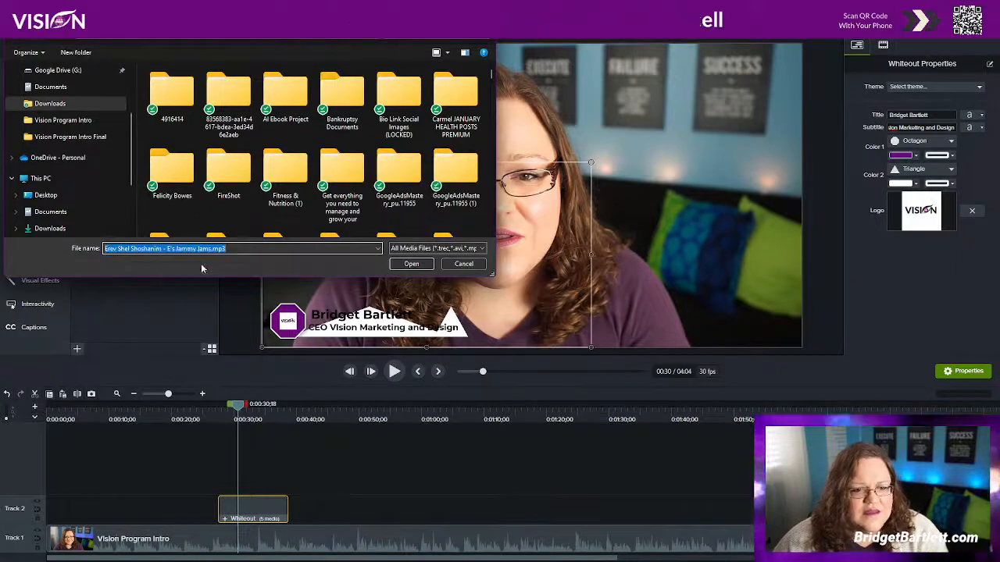
left_click(411, 264)
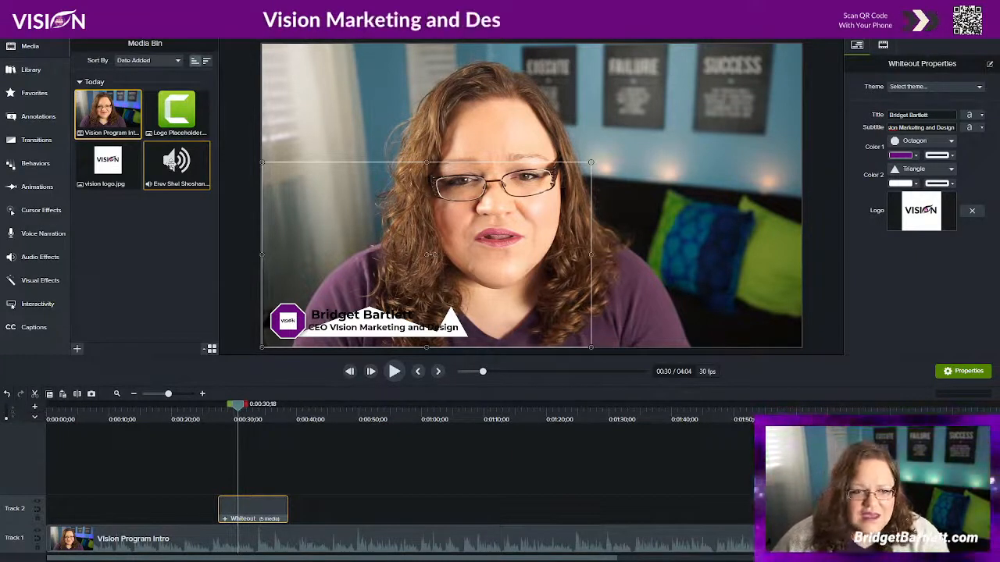
Step: Place the Erev Shel Shoshanim audio on Track 3 from the timeline start and preview the mix up to about 0:00:14
left_click_drag(171, 161, 45, 477)
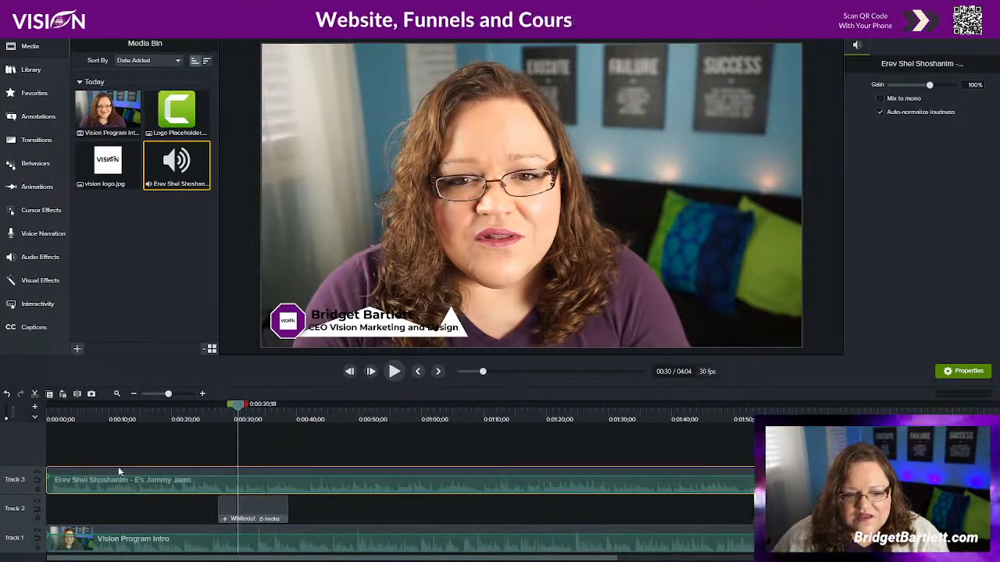
left_click_drag(240, 406, 122, 405)
left_click(395, 374)
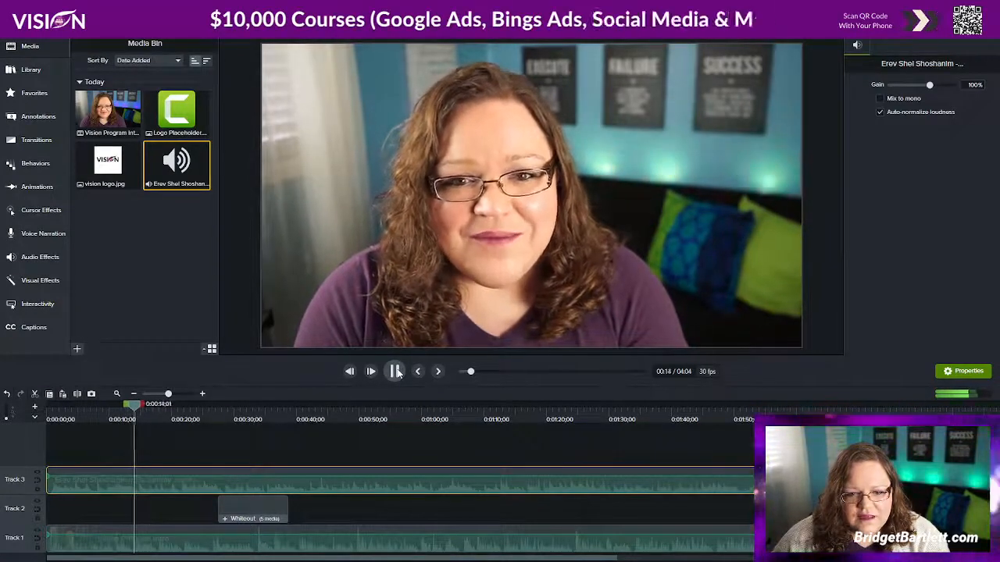
left_click(395, 371)
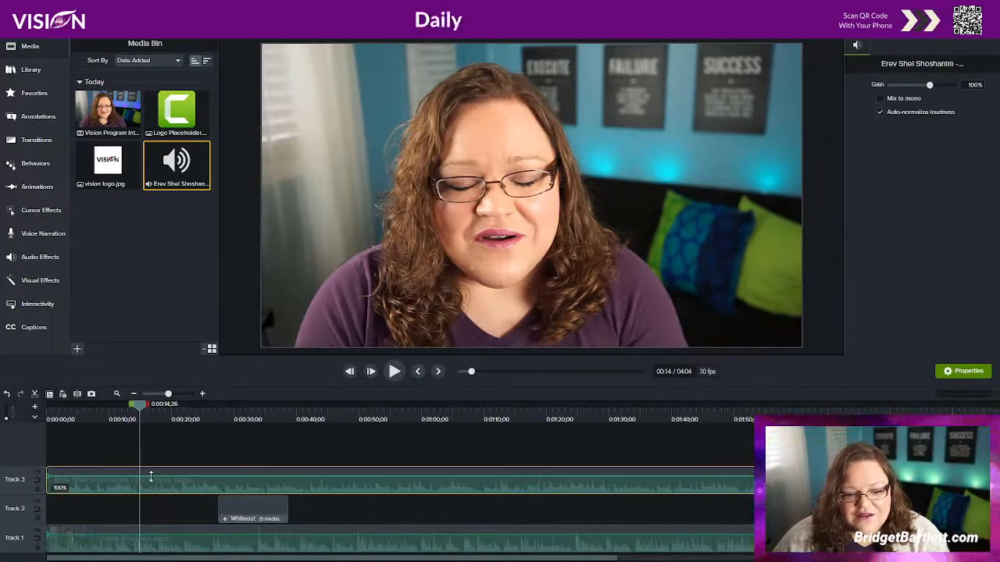
Step: Lower the volume of the Erev Shel Shoshanim clip on Track 3 to 14%
left_click_drag(151, 477, 152, 482)
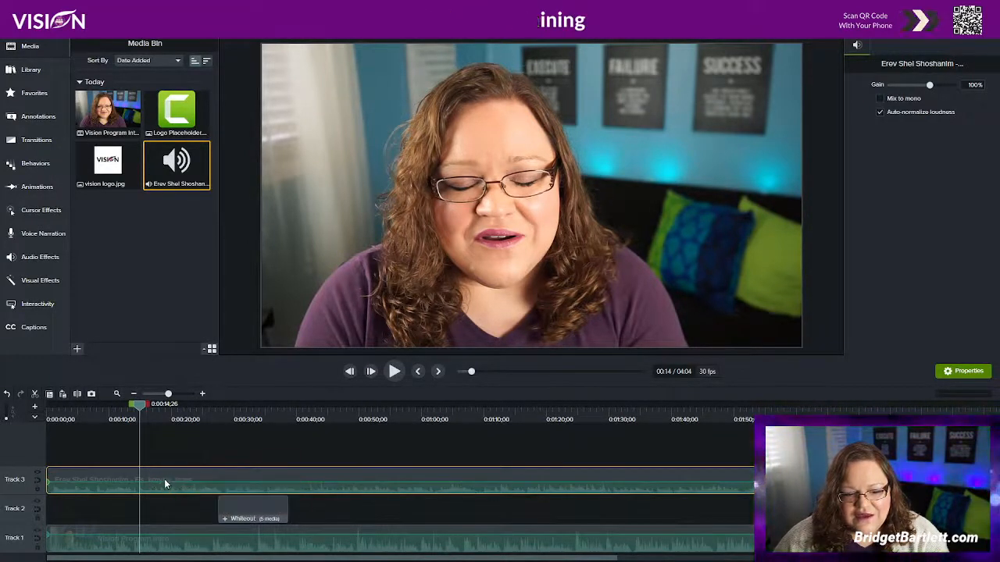
left_click_drag(167, 483, 163, 492)
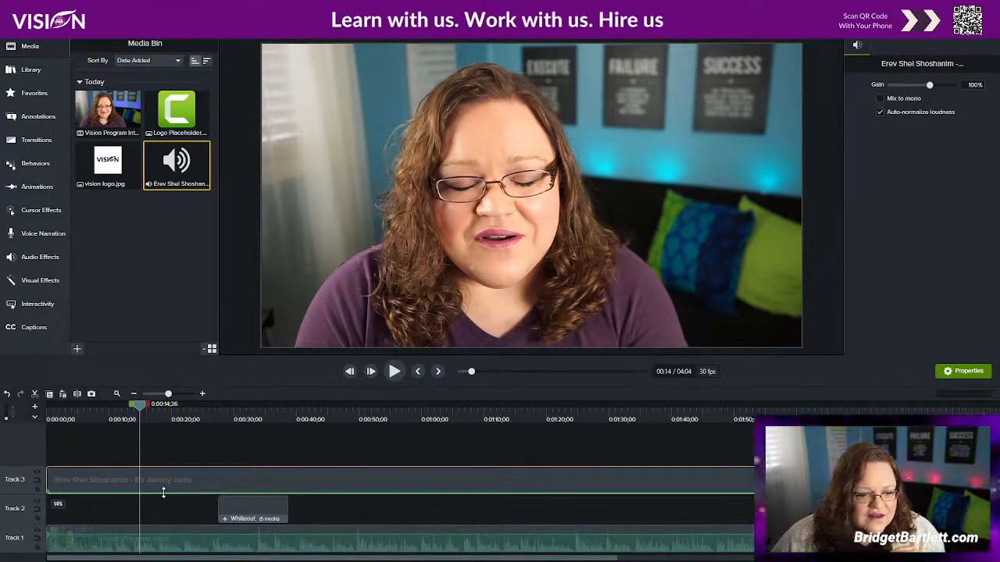
right_click(164, 492)
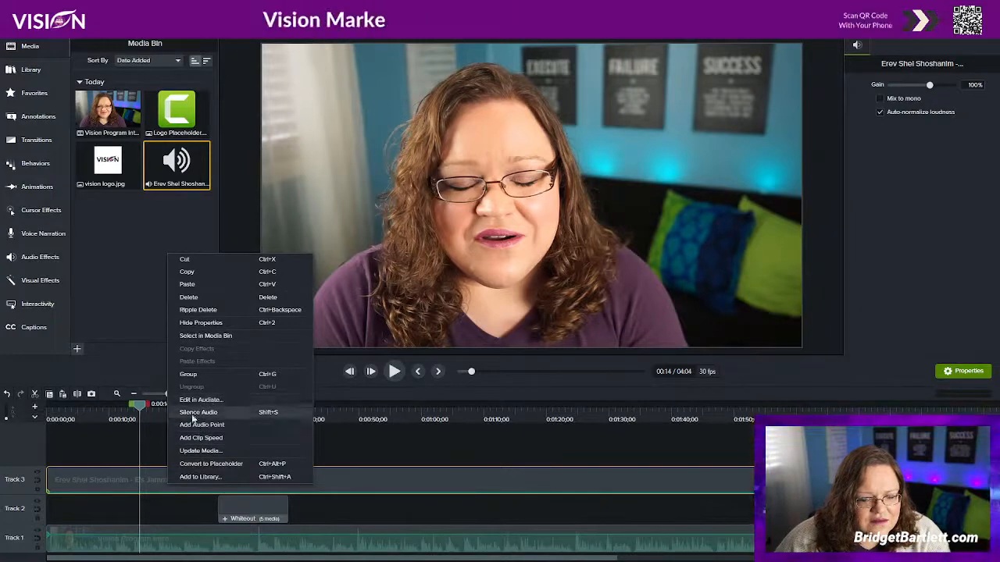
right_click(139, 481)
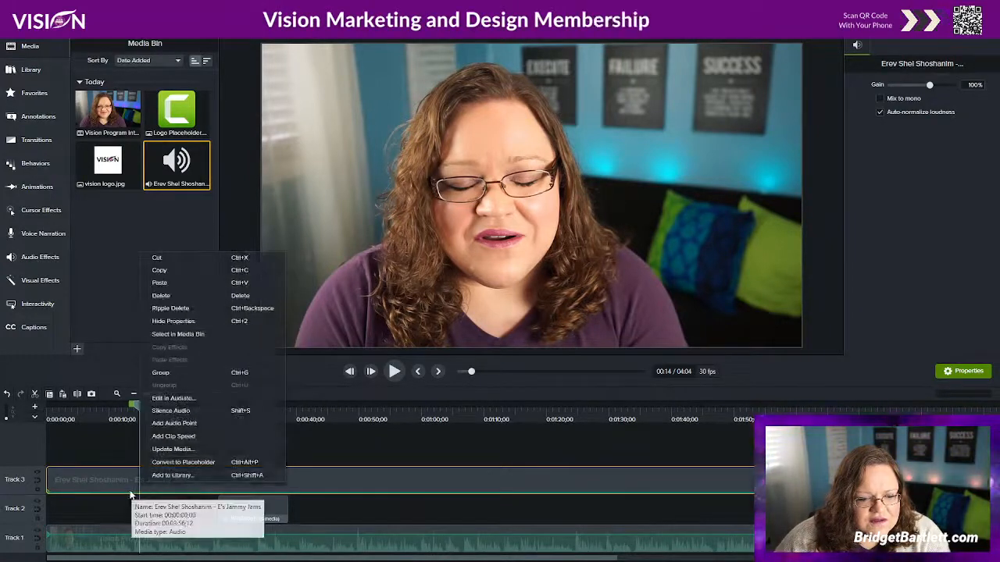
left_click(172, 399)
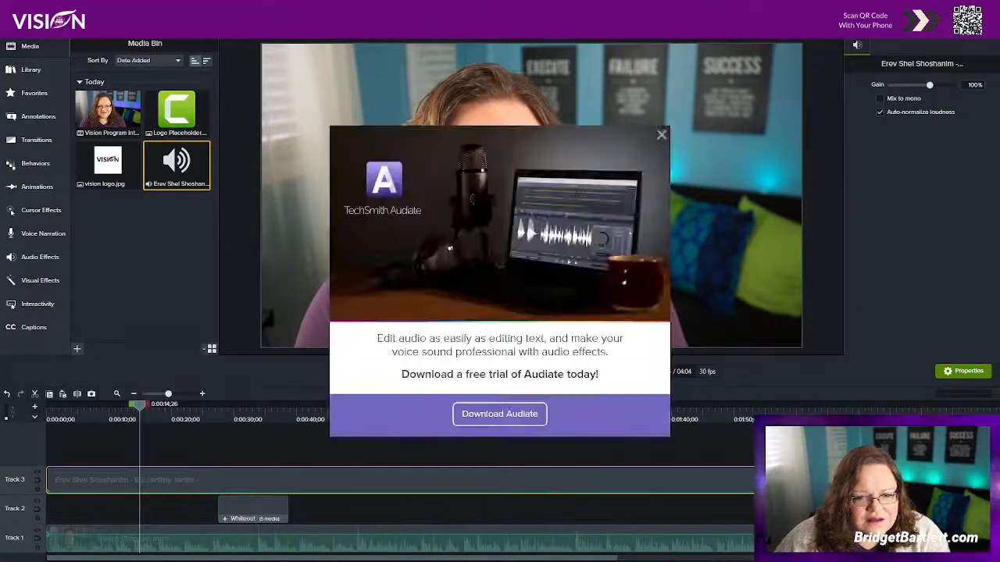
left_click(660, 134)
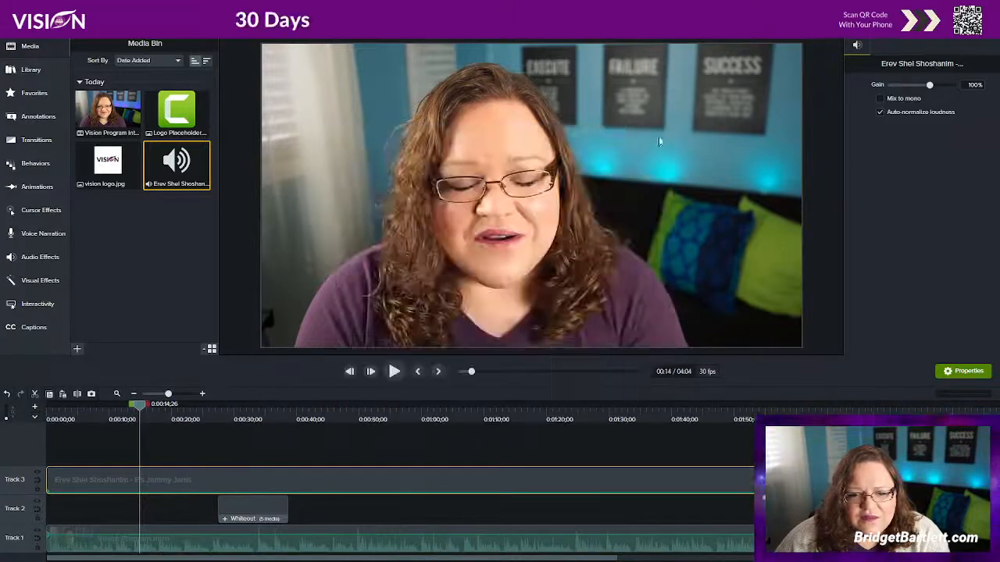
right_click(105, 489)
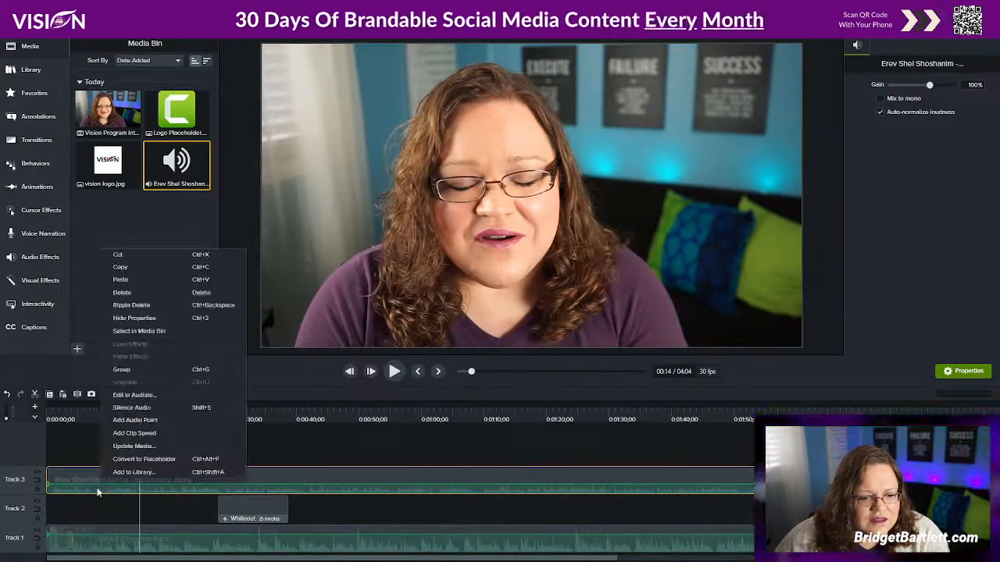
left_click(146, 447)
left_click(464, 268)
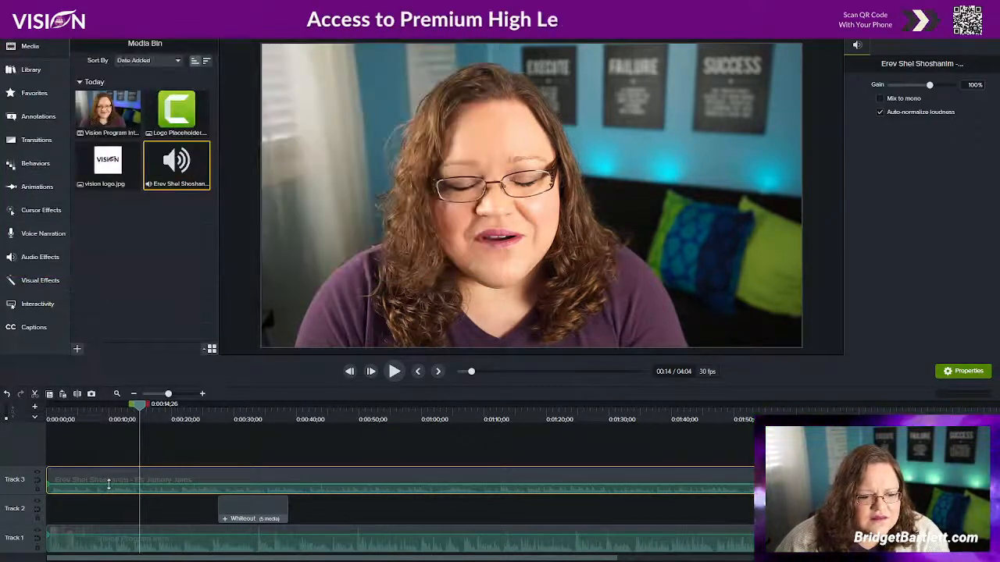
Step: Lower the volume of the Erev Shel Shoshanim clip on Track 3 again and preview the mix up to about 0:00:18
left_click_drag(108, 486, 105, 495)
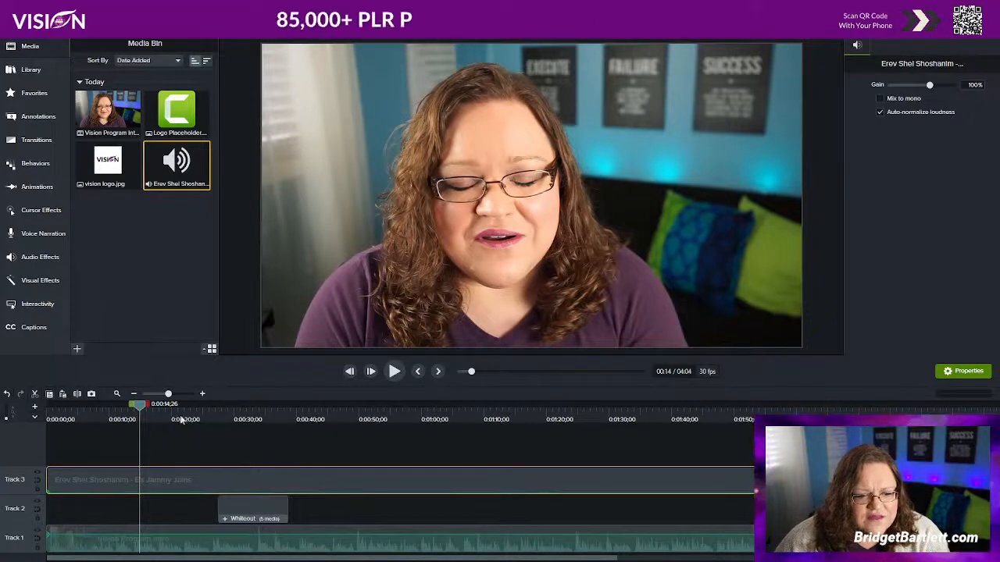
left_click(395, 372)
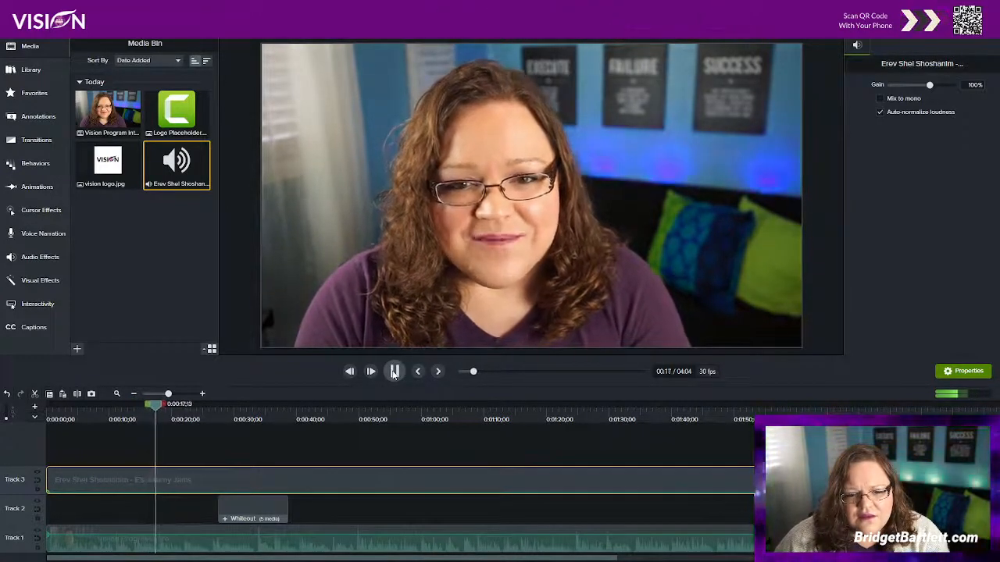
left_click(395, 373)
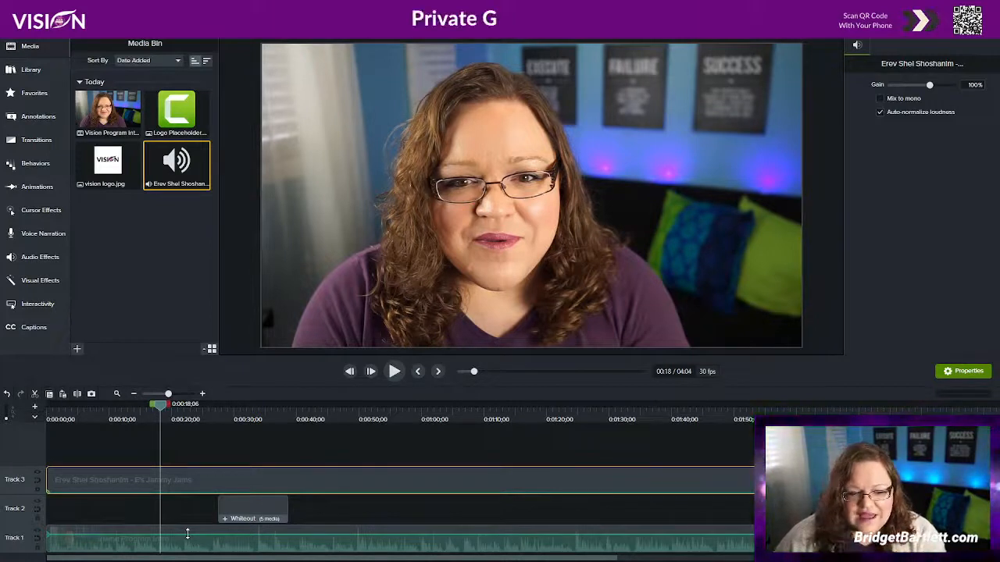
Step: Lower the volume of the Vision Program Intro clip on Track 1 to 78%
left_click_drag(187, 533, 187, 540)
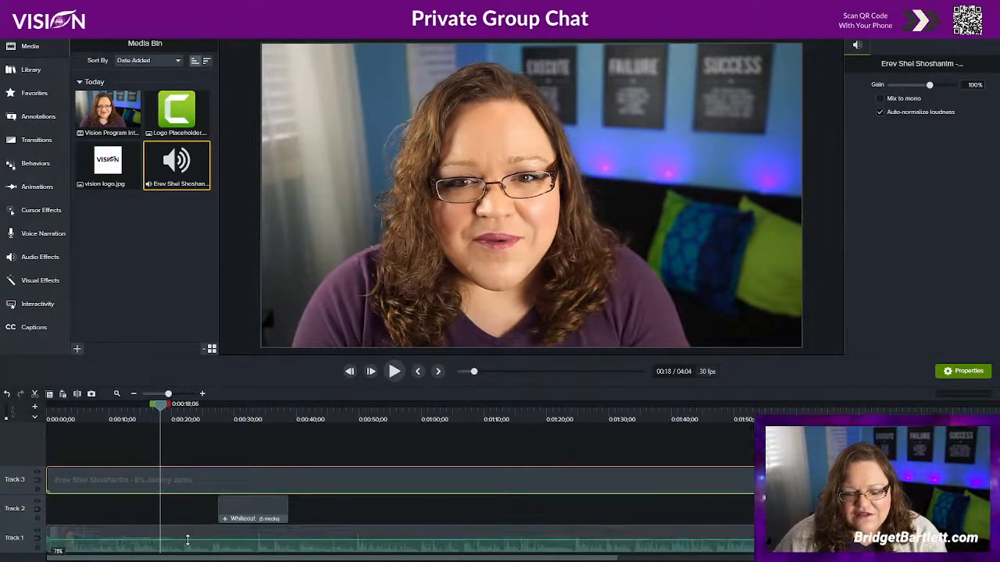
left_click(187, 539)
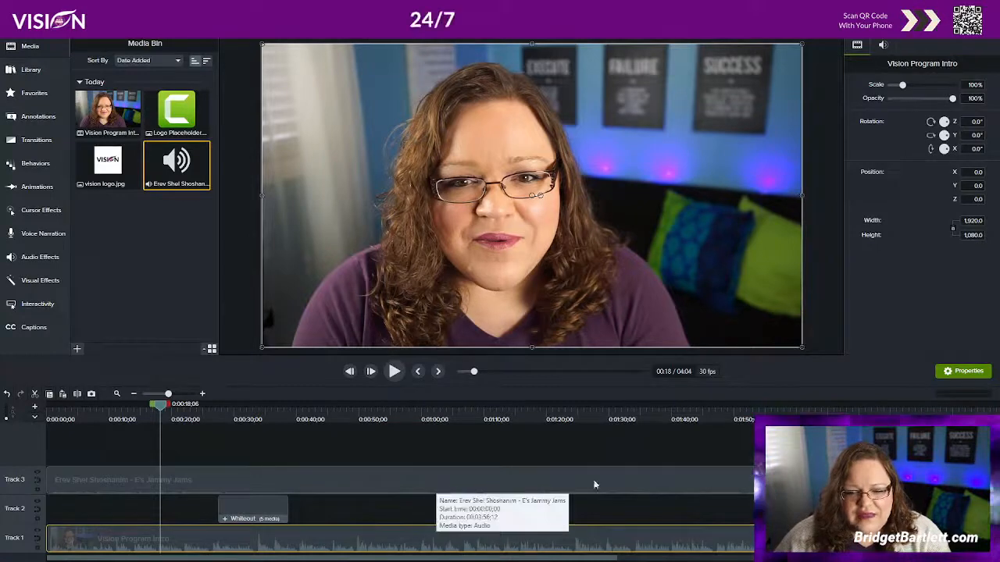
Step: Add a second Erev Shel Shoshanim clip from the Media Bin after the first on Track 3, and delete it again
left_click_drag(160, 405, 581, 411)
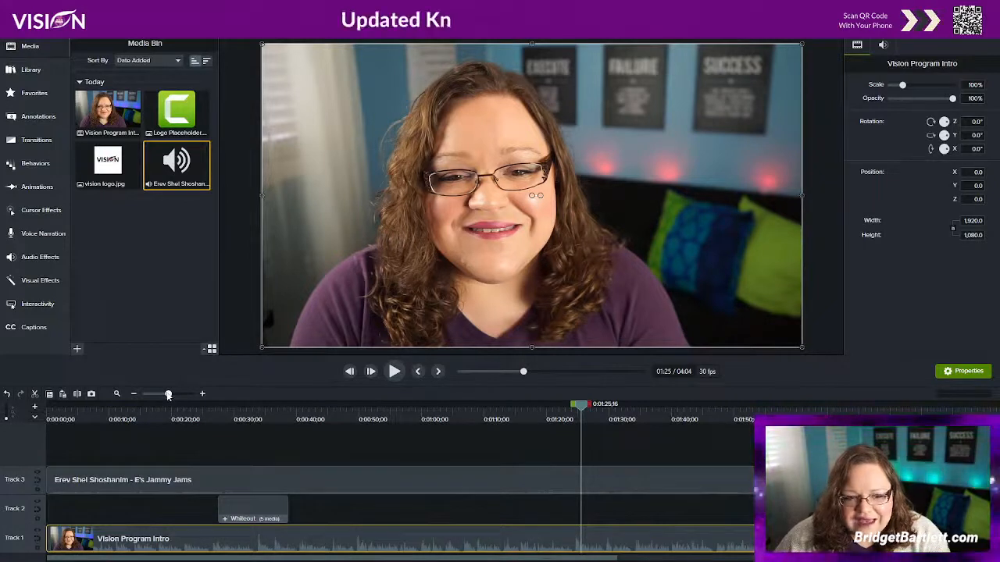
left_click_drag(167, 396, 160, 396)
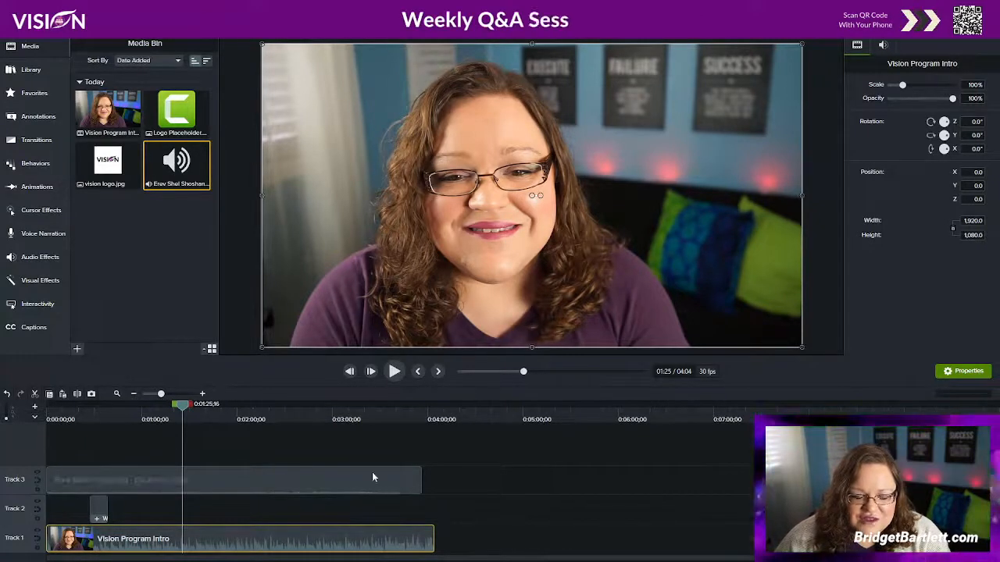
left_click(338, 484)
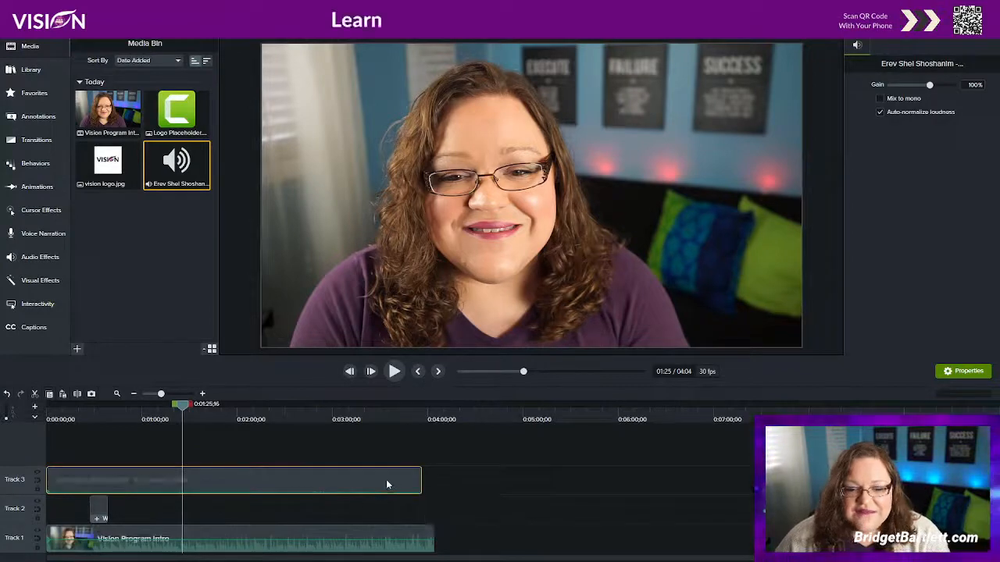
right_click(389, 479)
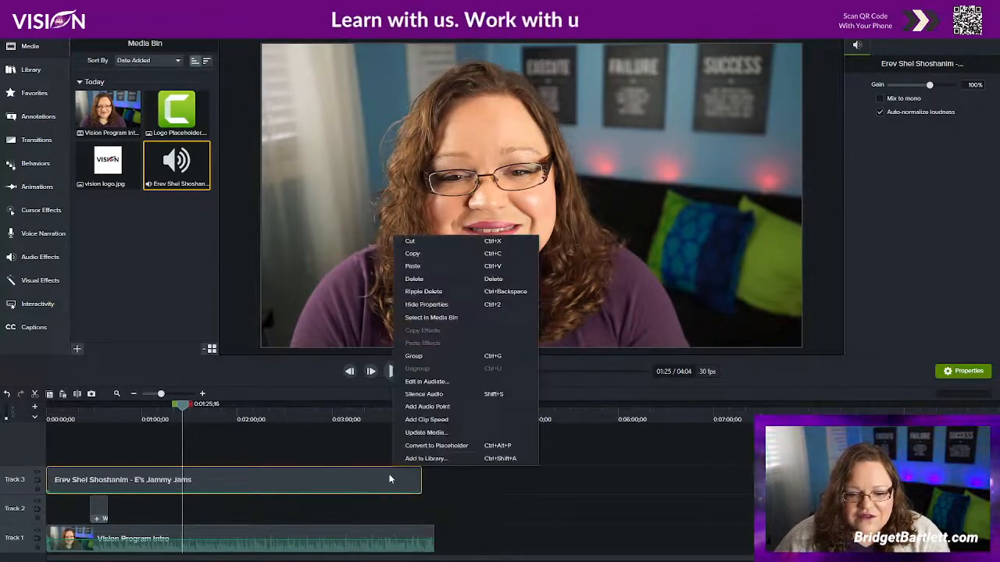
left_click(175, 159)
left_click_drag(174, 162, 564, 474)
right_click(565, 475)
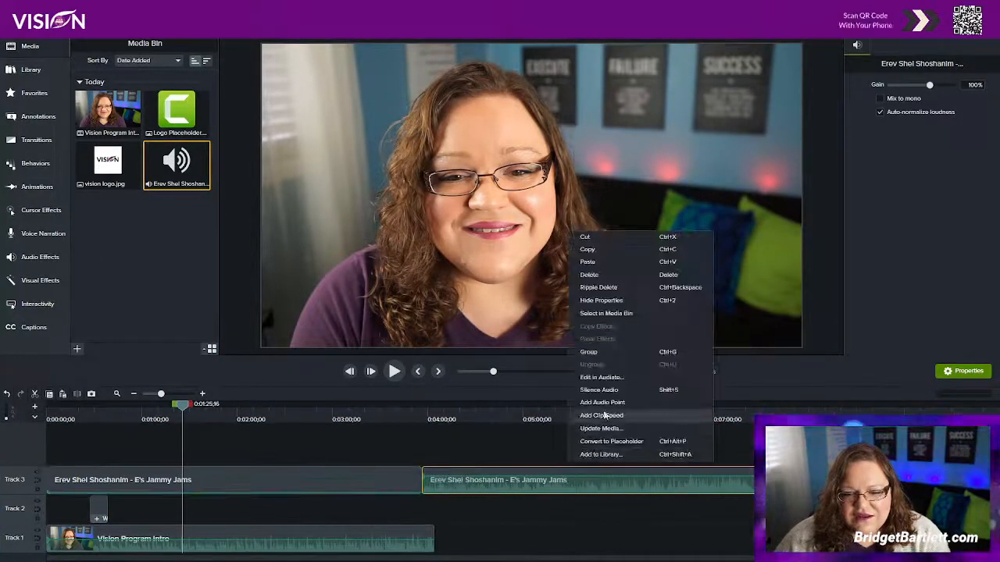
left_click(590, 275)
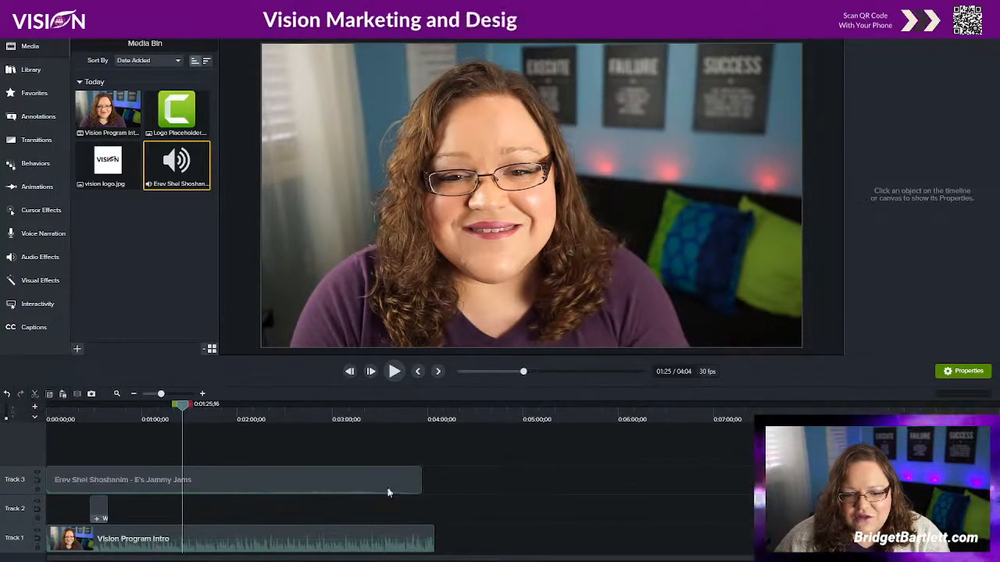
Step: Copy the volume-adjusted Erev Shel Shoshanim clip and place the duplicate directly after the original on Track 3
left_click(233, 484)
right_click(233, 484)
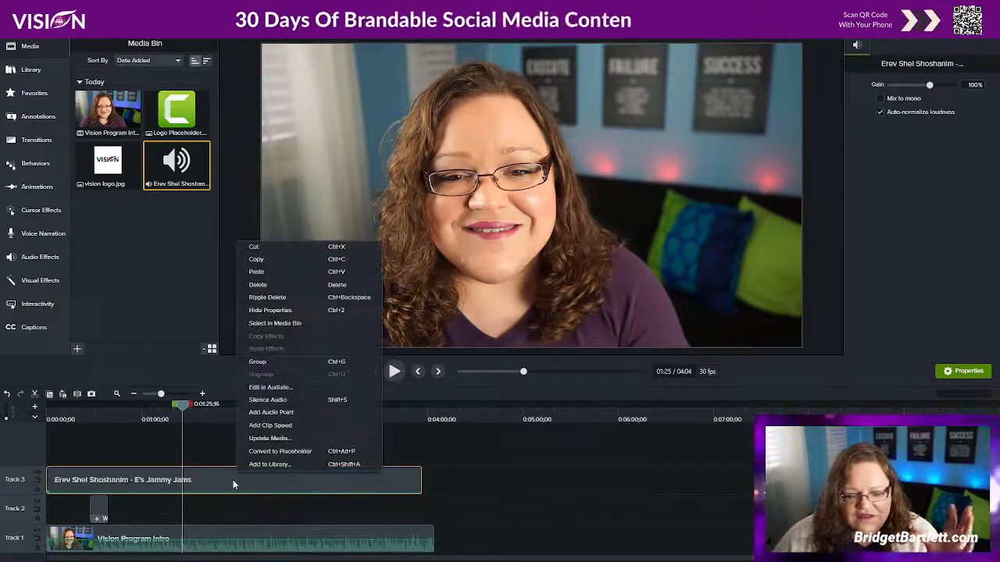
left_click(258, 261)
left_click(431, 485)
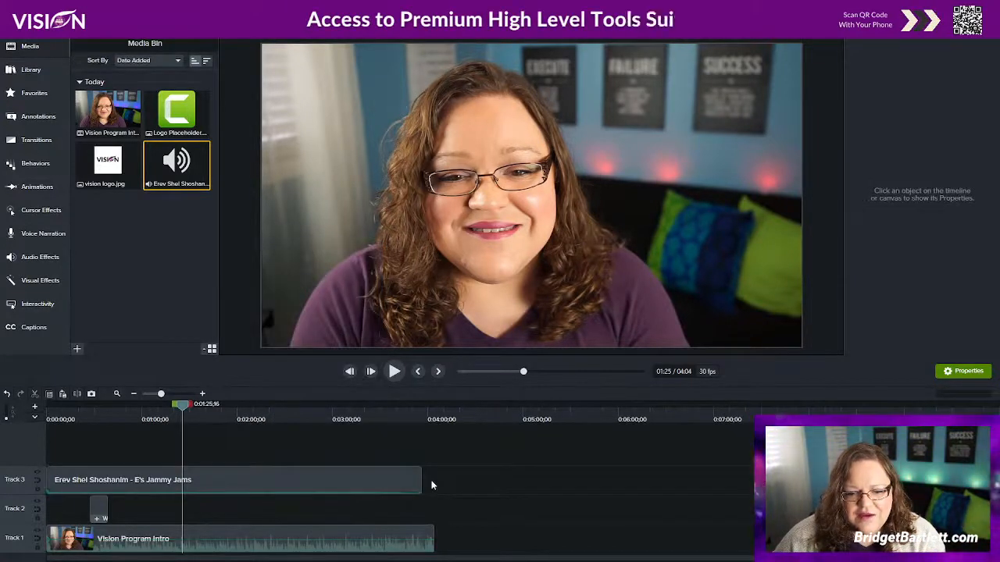
key("ctrl+v")
left_click_drag(430, 509, 649, 487)
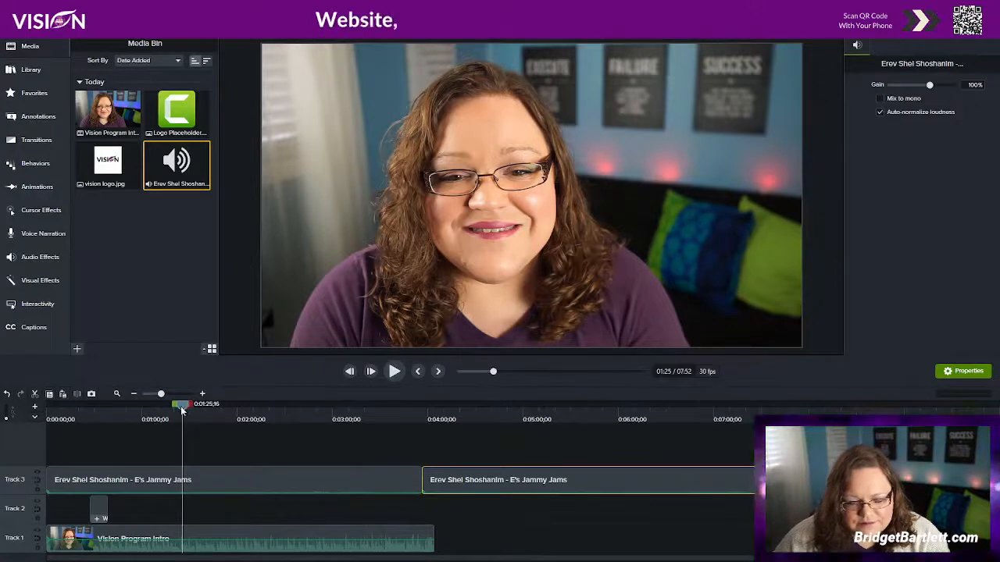
Step: Split the duplicate music clip at 0:04:03;28, where the video ends, and delete the part beyond it
left_click_drag(185, 408, 435, 437)
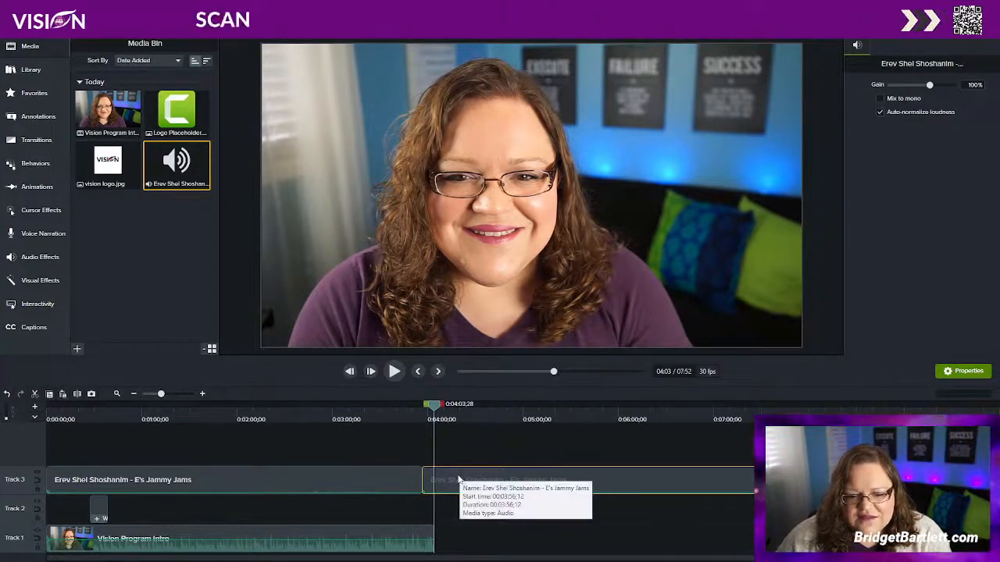
right_click(434, 406)
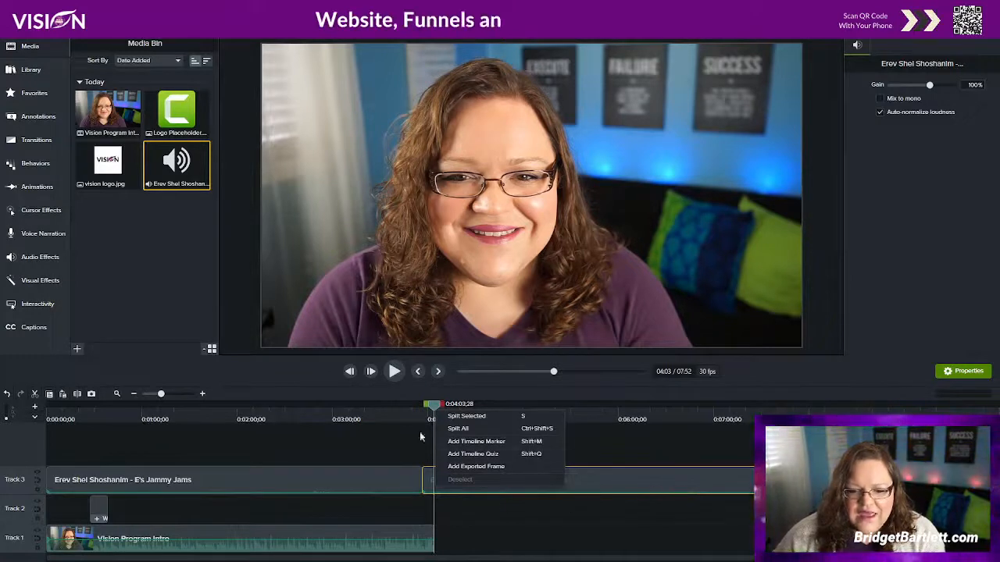
left_click(458, 417)
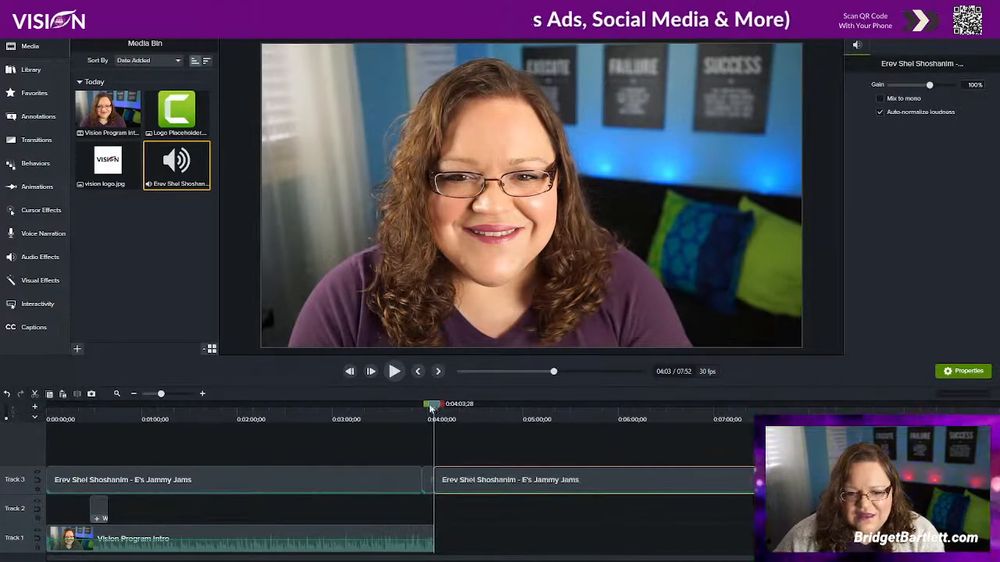
left_click_drag(434, 406, 398, 406)
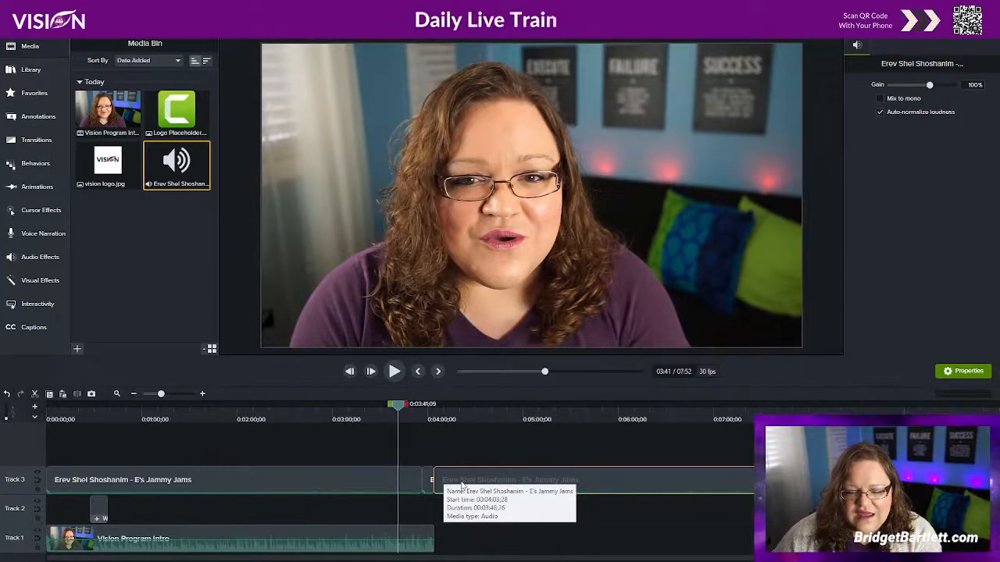
right_click(642, 478)
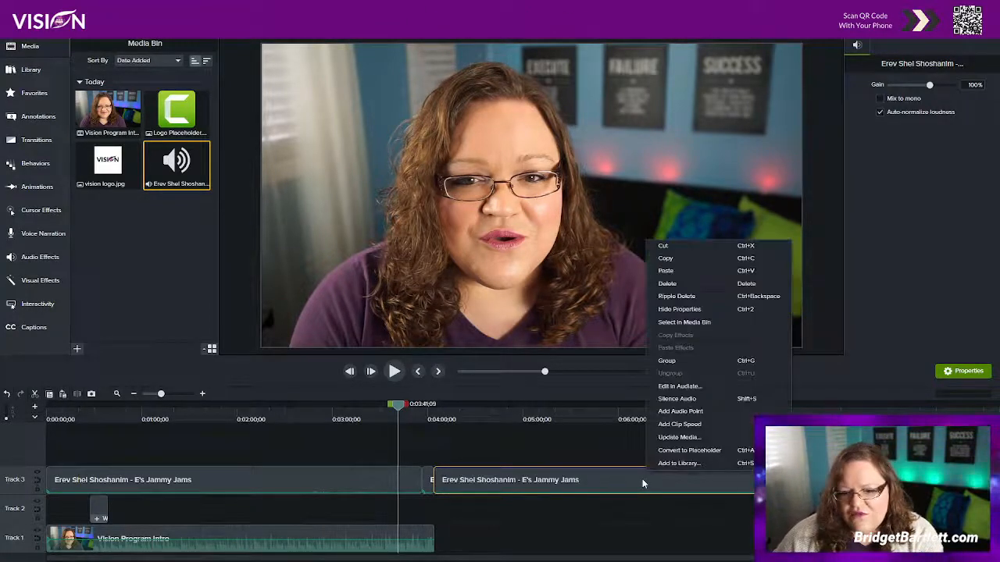
left_click(664, 286)
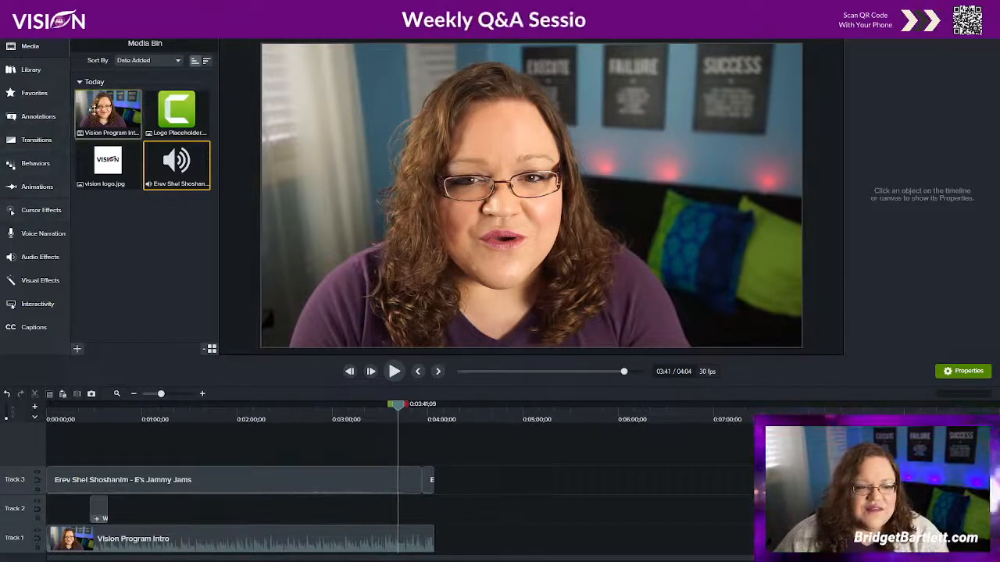
Step: Apply the Fade Out audio effect to the short last music clip on Track 3
left_click(31, 261)
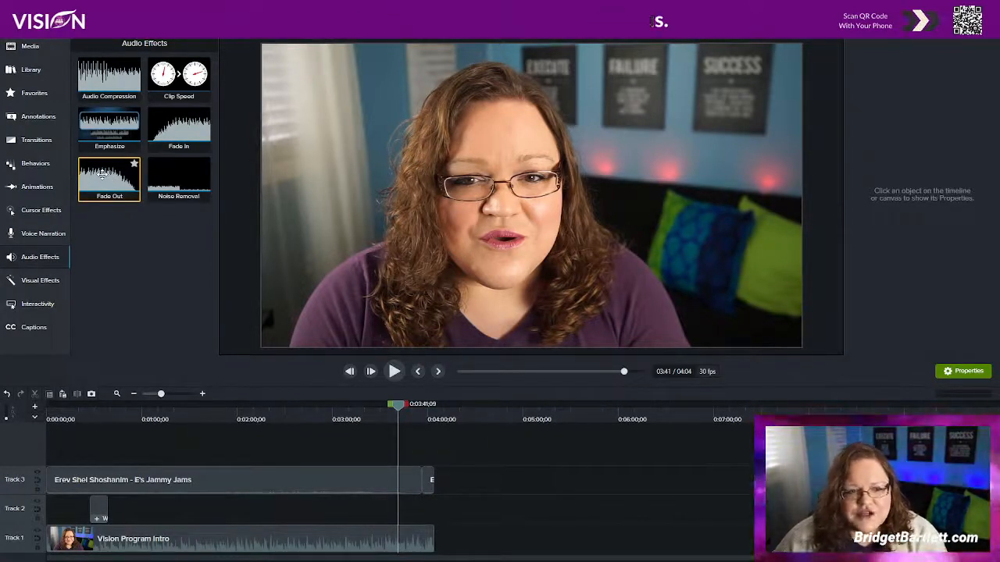
mouse_move(101, 173)
left_mouse_down()
mouse_move(401, 390)
mouse_move(432, 484)
left_mouse_up()
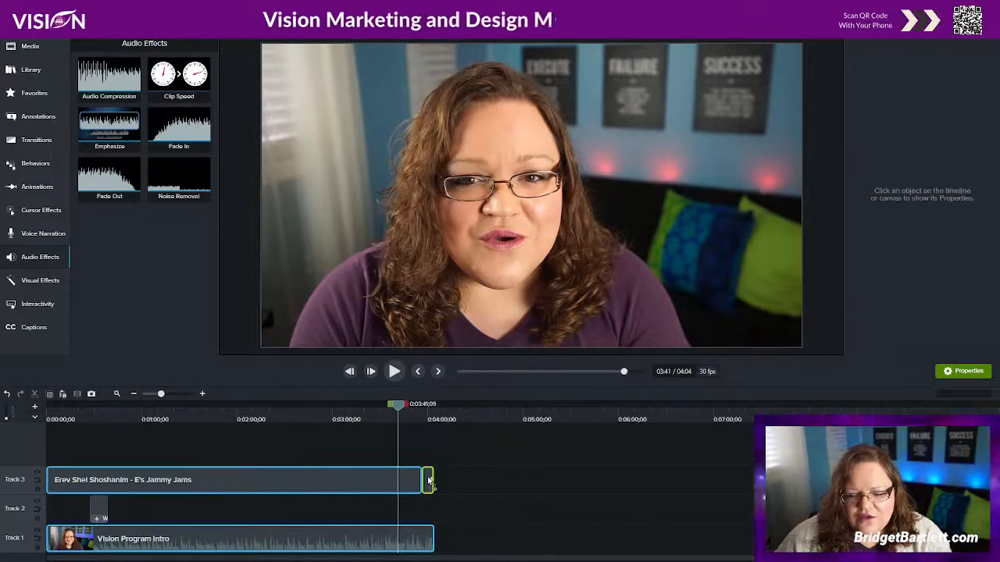
left_click(427, 478)
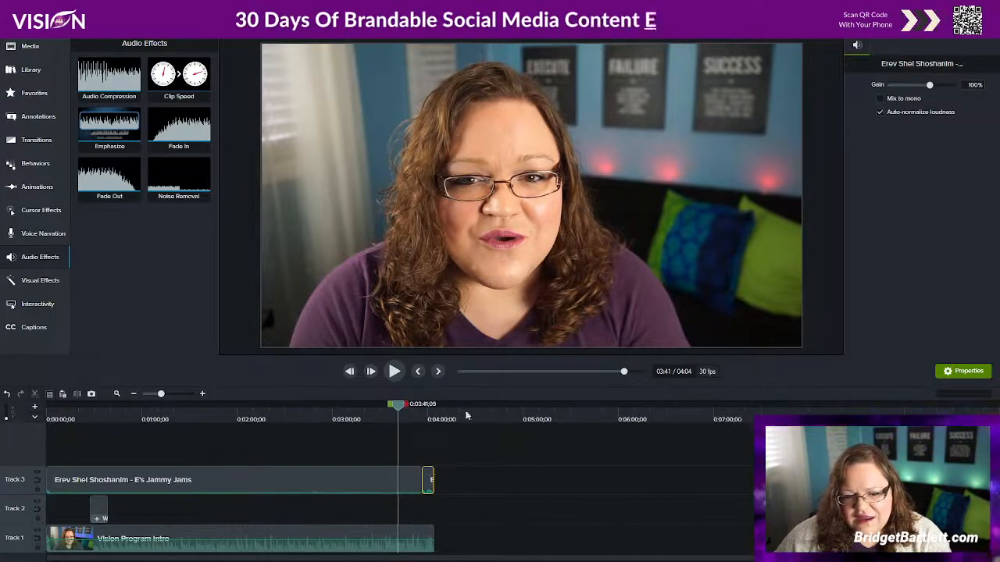
Step: Split the Vision Program Intro clip on Track 1 at 0:03:40;20
left_click_drag(161, 394, 191, 394)
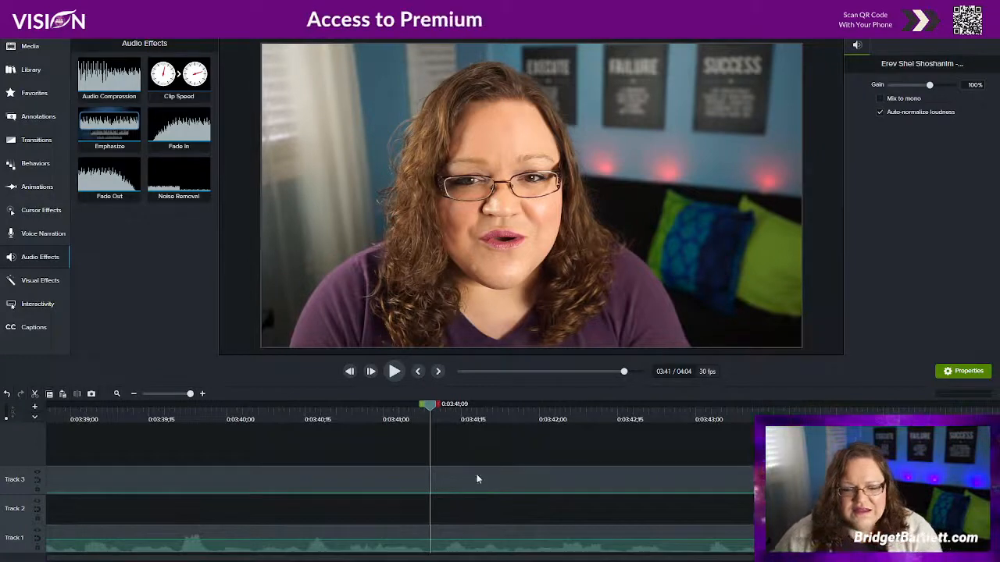
left_click_drag(161, 394, 196, 397)
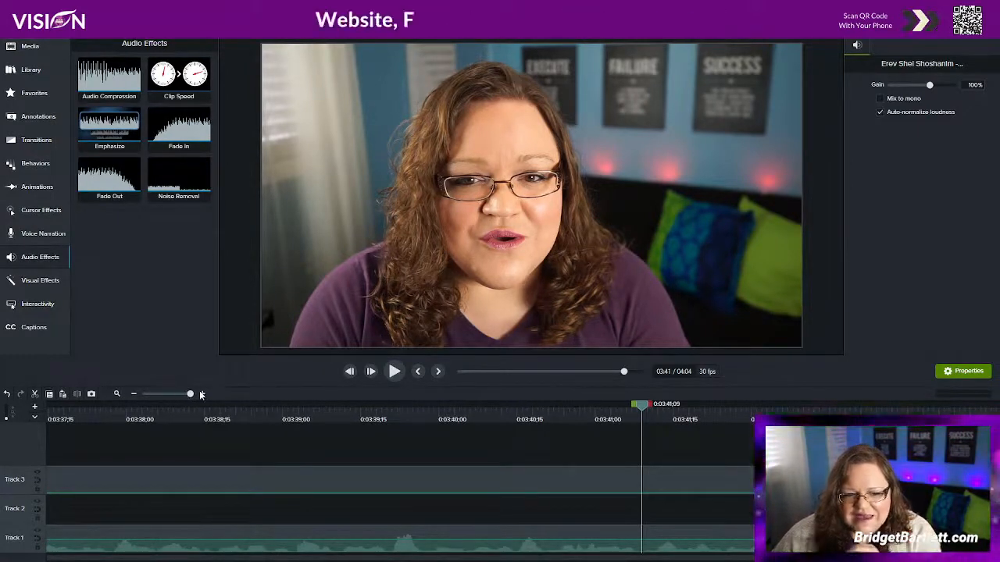
left_click_drag(642, 412, 543, 422)
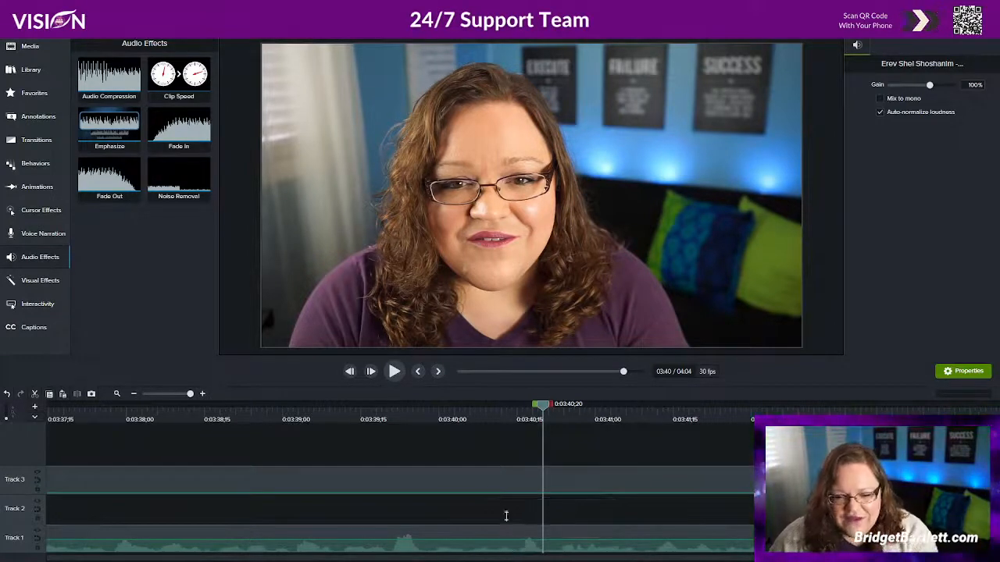
right_click(542, 409)
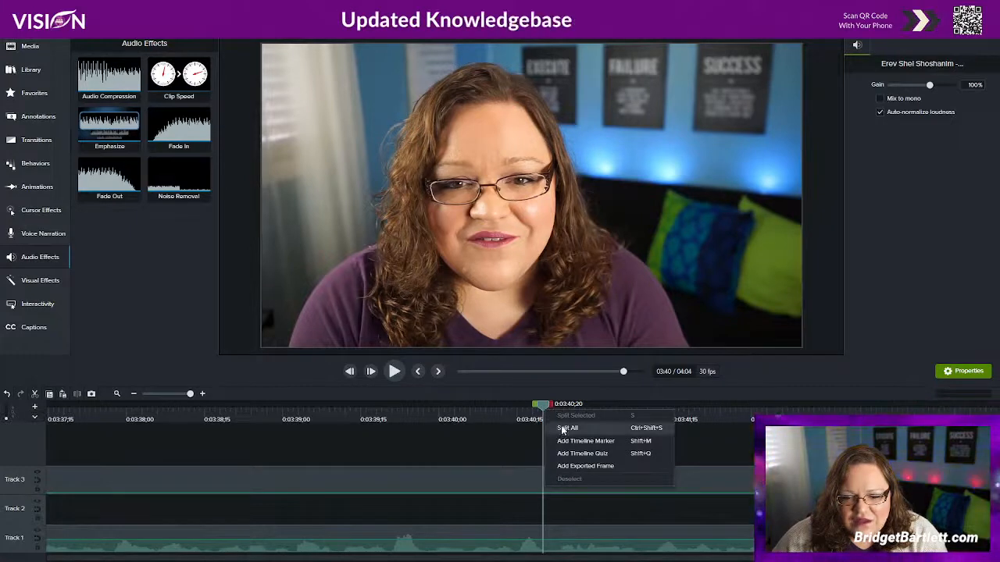
left_click(558, 547)
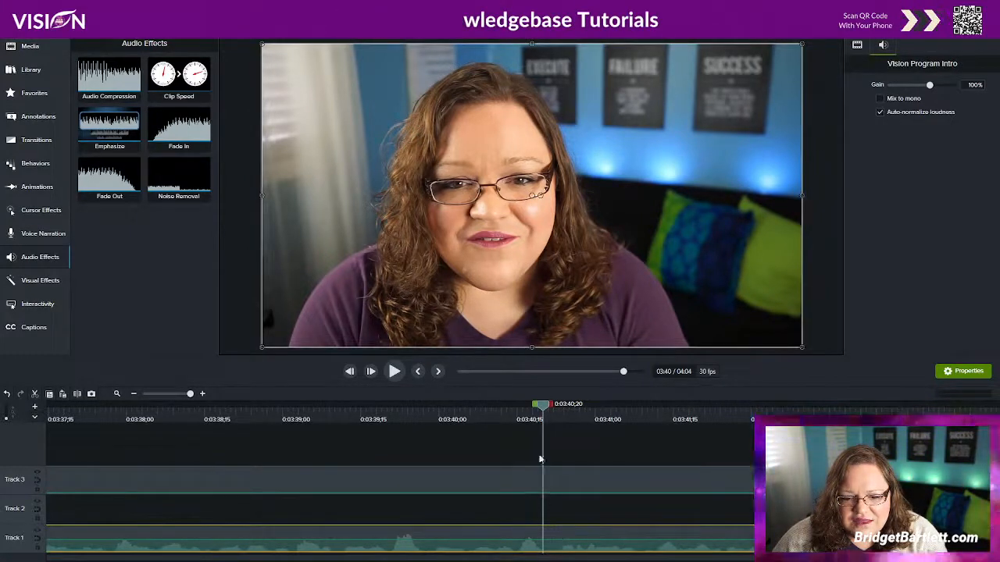
right_click(540, 410)
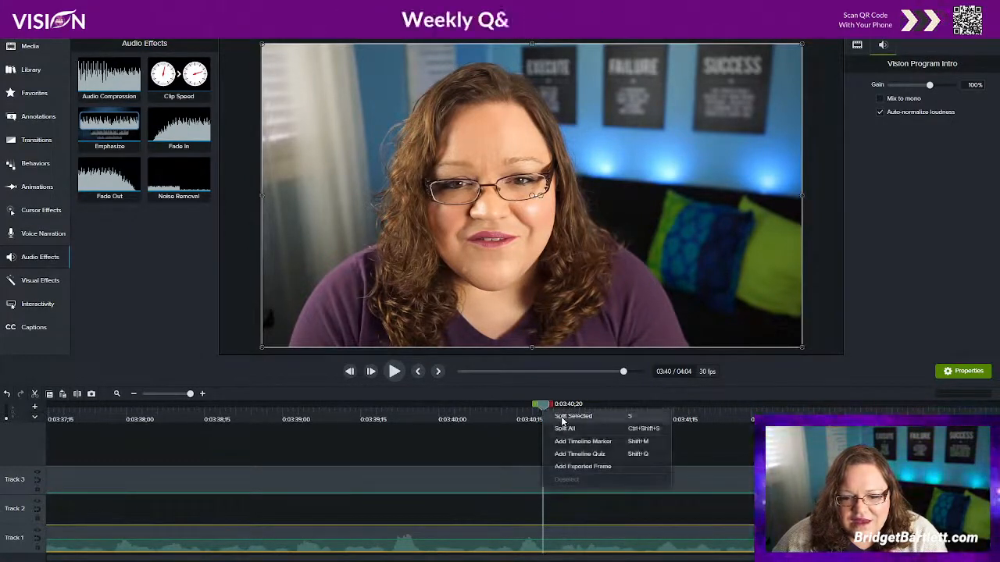
left_click(562, 416)
Step: Split the rear part of the Vision Program Intro clip again at 0:03:40;23
left_click_drag(544, 407, 562, 407)
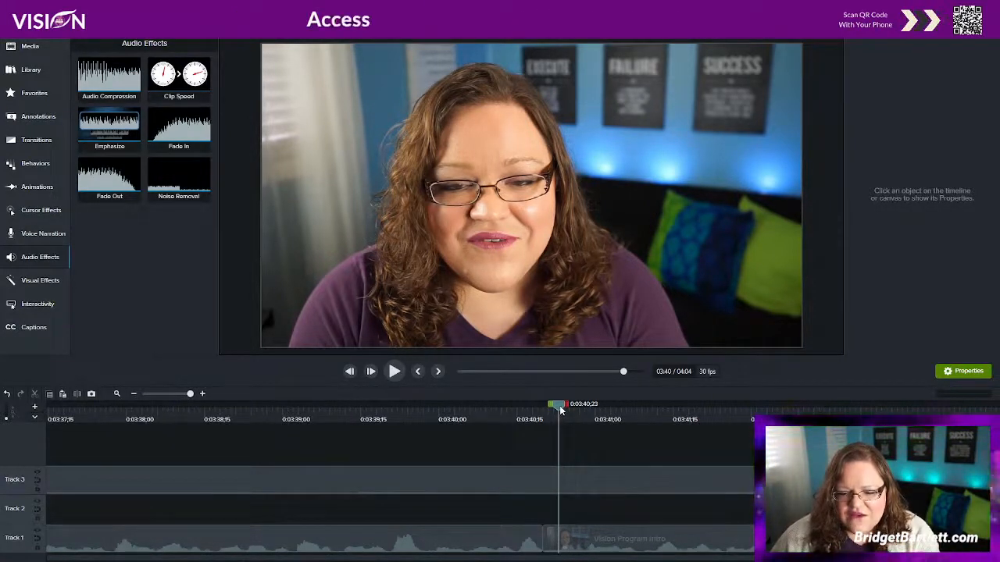
left_click(566, 539)
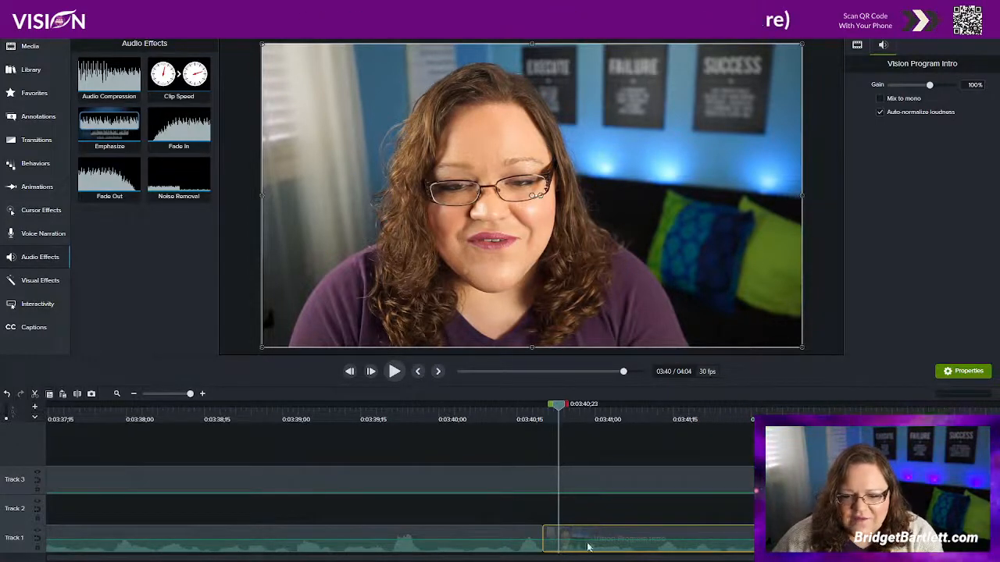
right_click(558, 409)
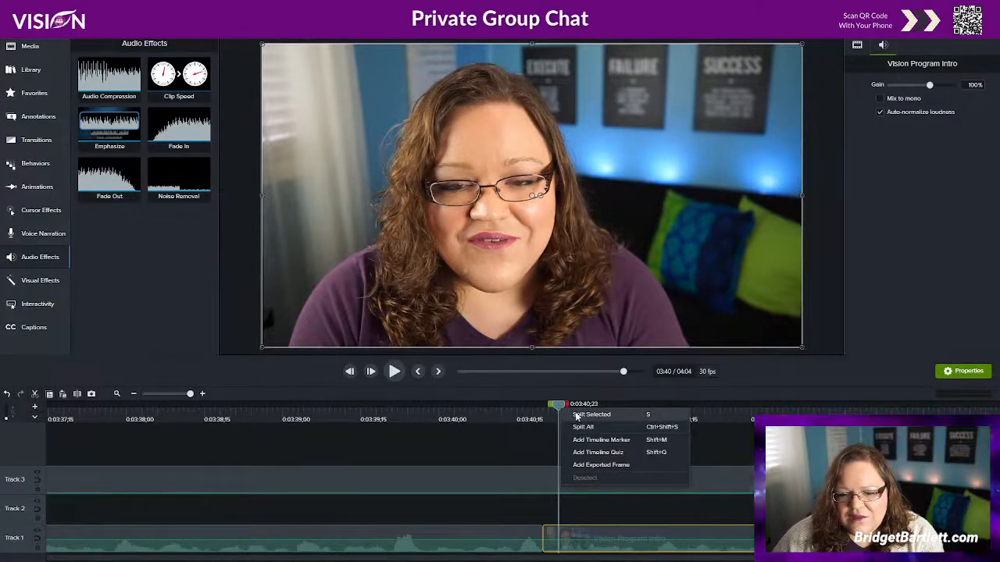
left_click(591, 414)
Step: Delete the three-frame piece between the two Track 1 cuts and close the gap by moving the remaining clip back to 0:03:40;20
left_click(549, 540)
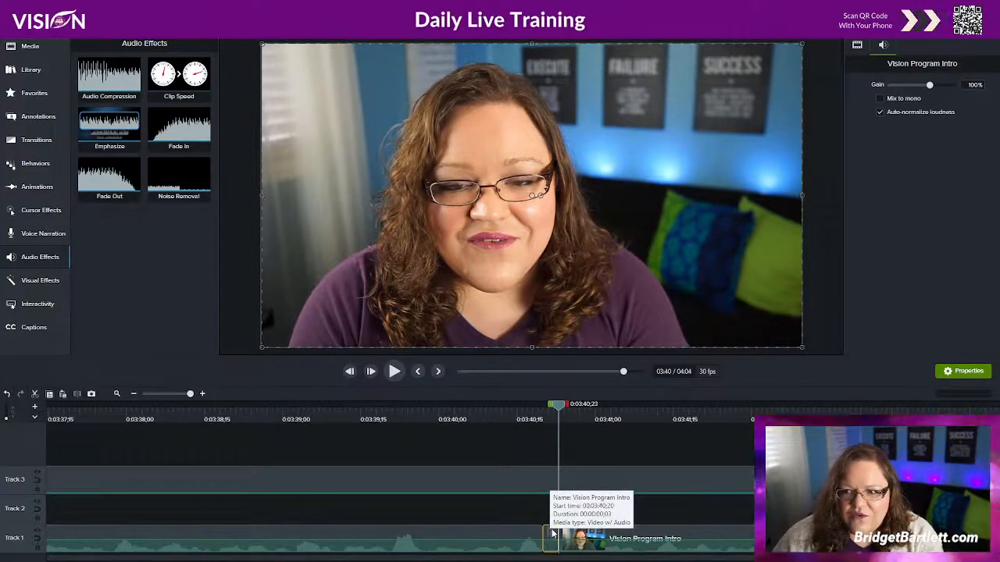
right_click(552, 534)
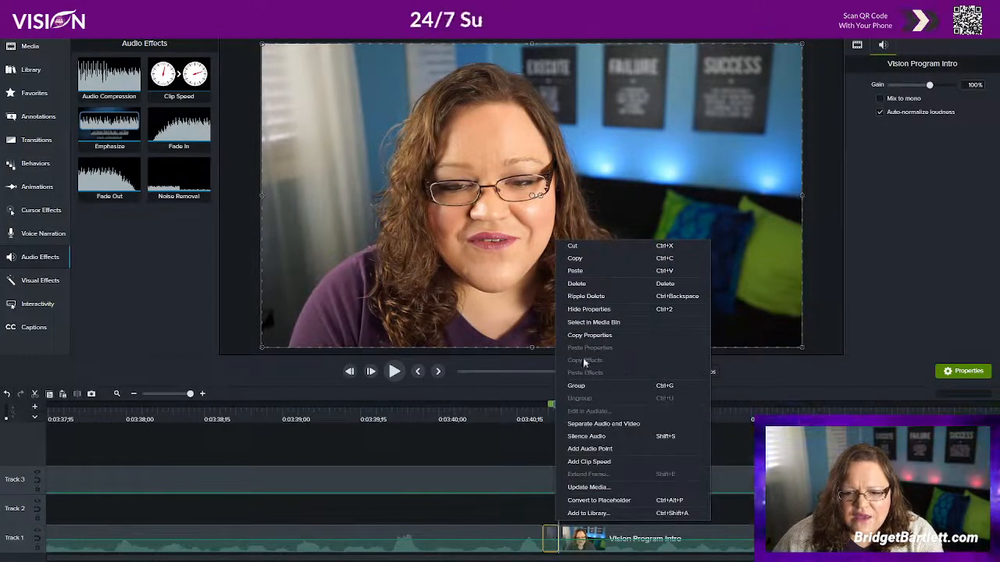
left_click(577, 284)
key("ctrl+z")
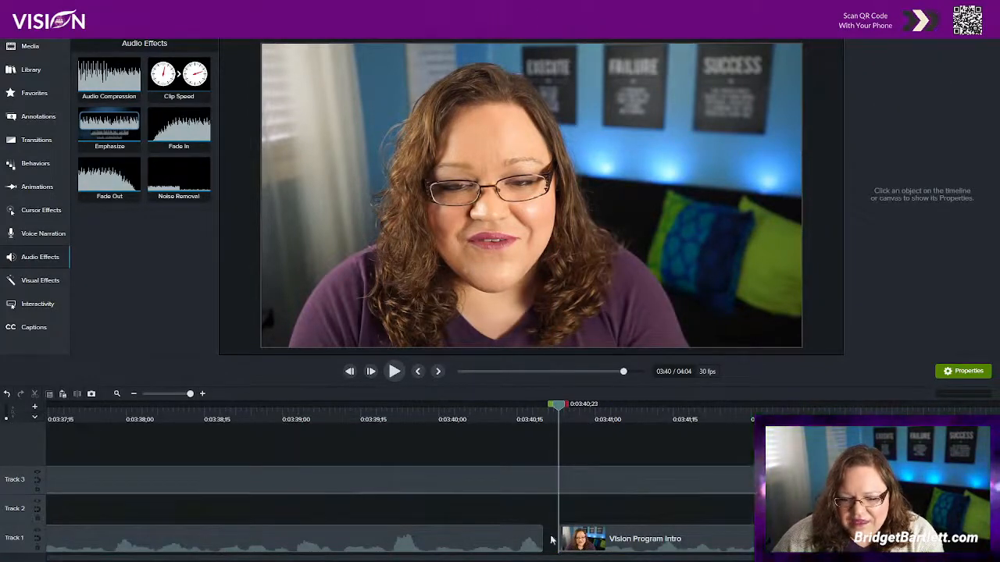
left_click_drag(562, 408, 486, 406)
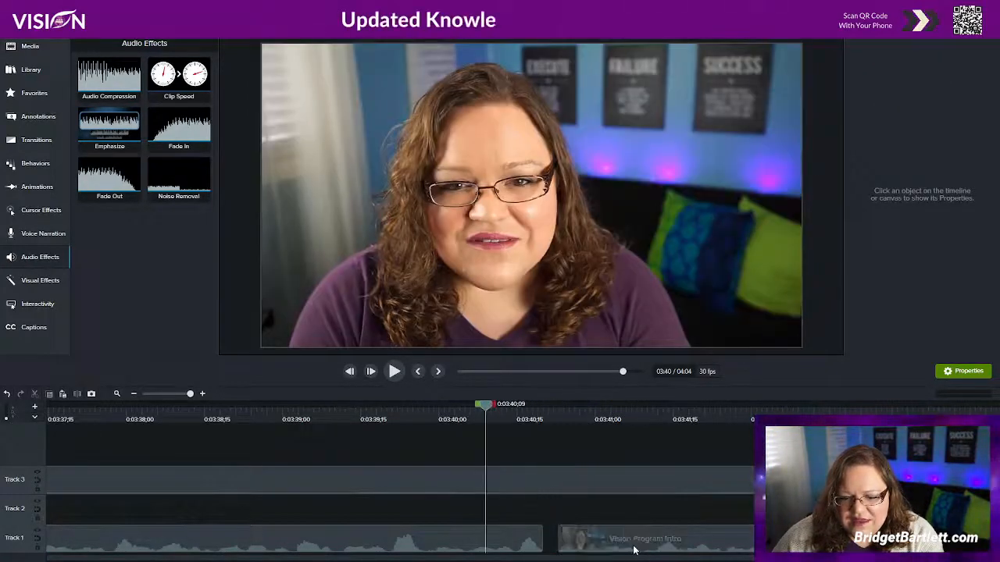
left_click_drag(704, 537, 616, 536)
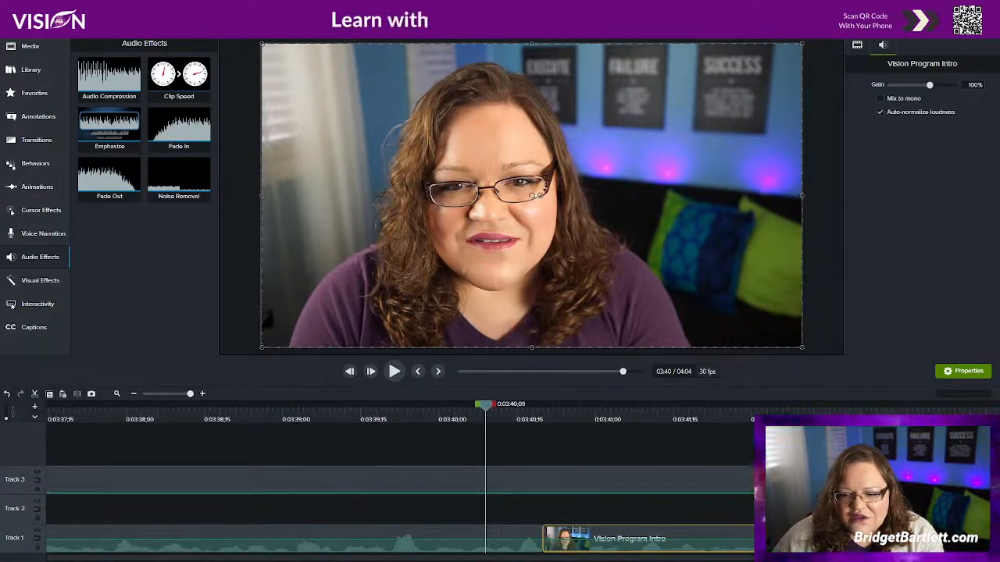
Step: Apply the Fade In audio effect to the first Erev Shel Shoshanim clip on Track 3
scroll(468, 500, "right", 15)
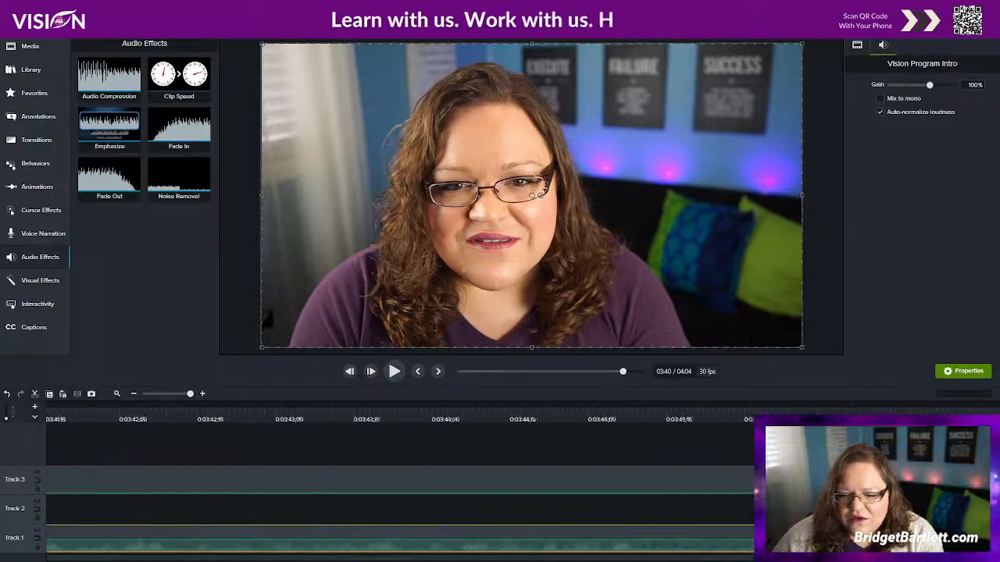
scroll(398, 500, "right", 3)
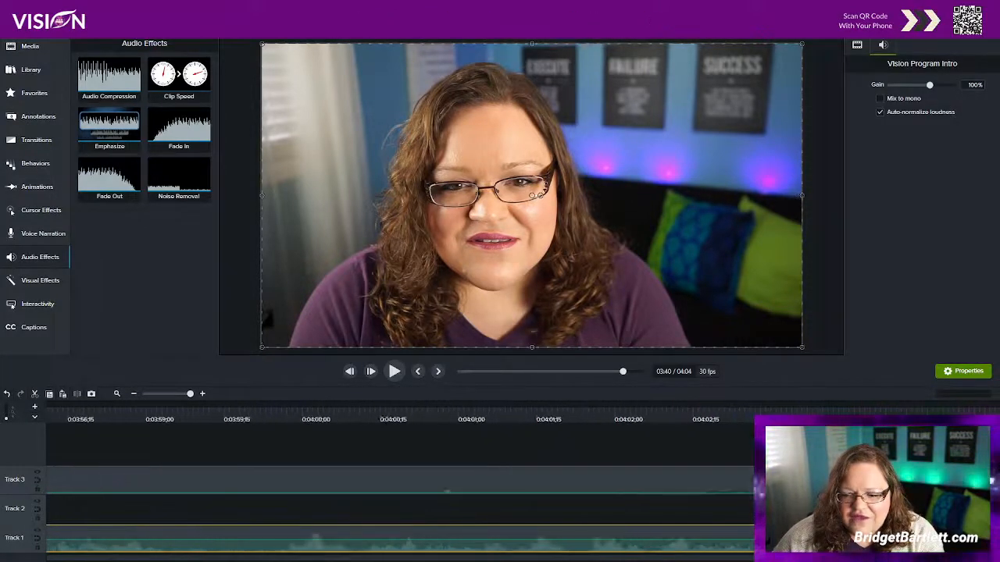
left_click_drag(955, 557, 36, 546)
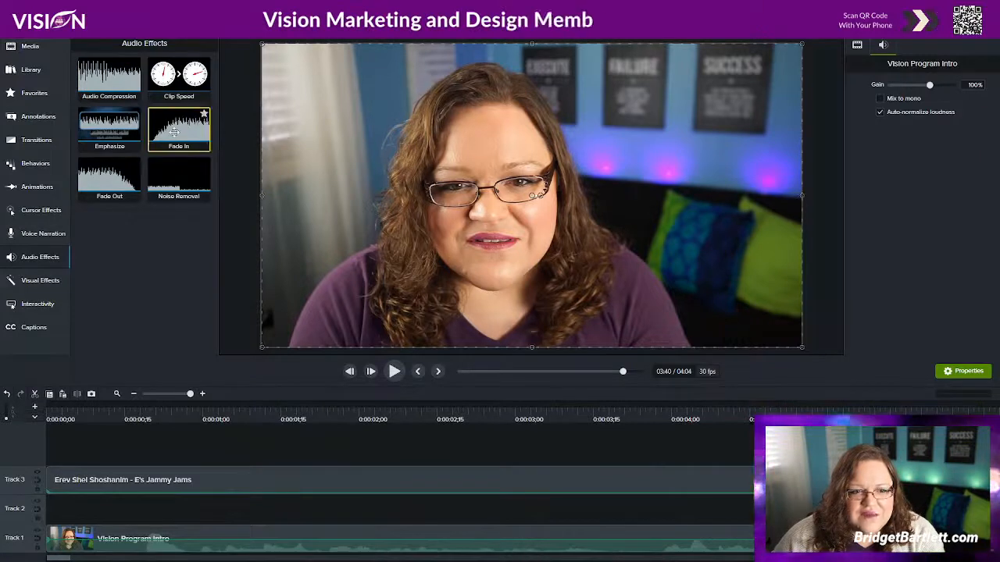
left_click_drag(182, 128, 64, 486)
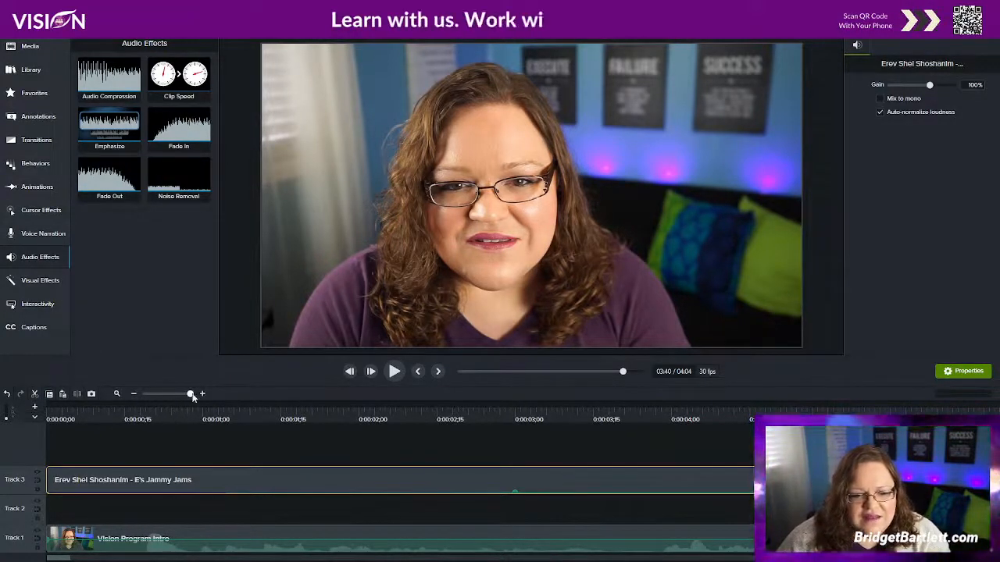
Step: Set the playhead to 0:00:41;10, just after the Track 2 lower third, and show the Media Bin
left_click_drag(191, 395, 151, 398)
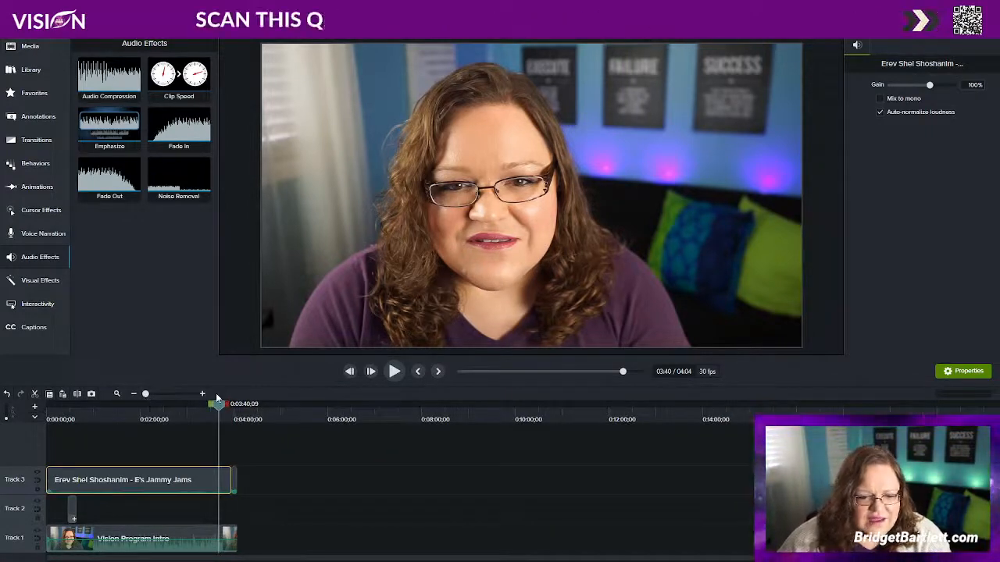
left_click_drag(219, 407, 35, 422)
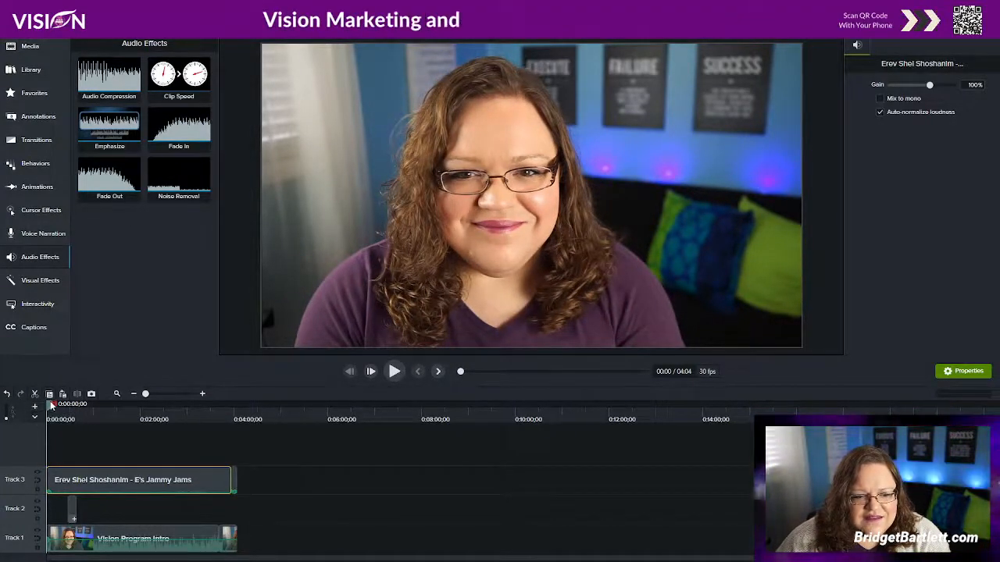
left_click_drag(50, 407, 79, 408)
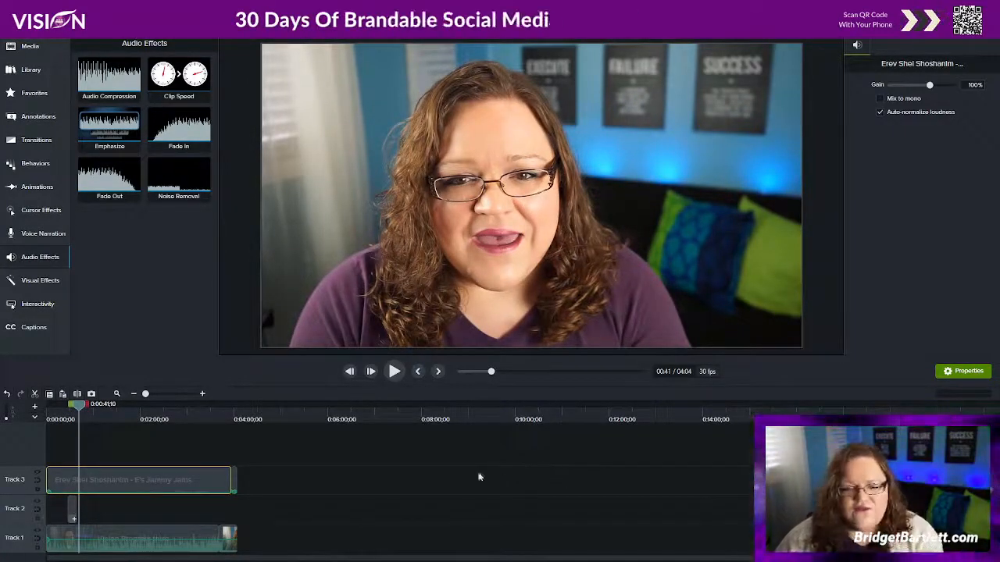
left_click(30, 45)
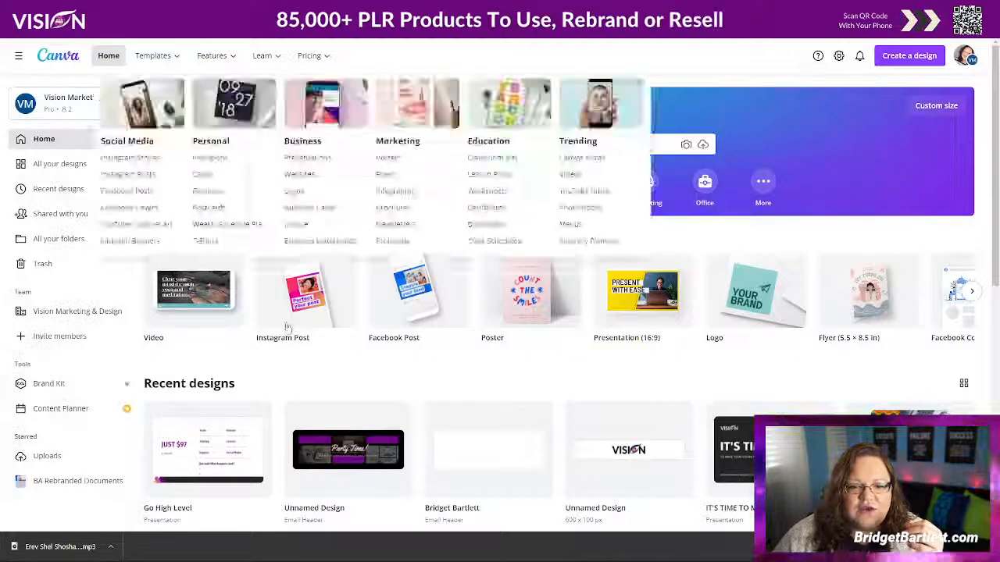
Step: In Canva, create a new Presentation (16:9) design and resize it to 500 × 500 px
left_click(895, 59)
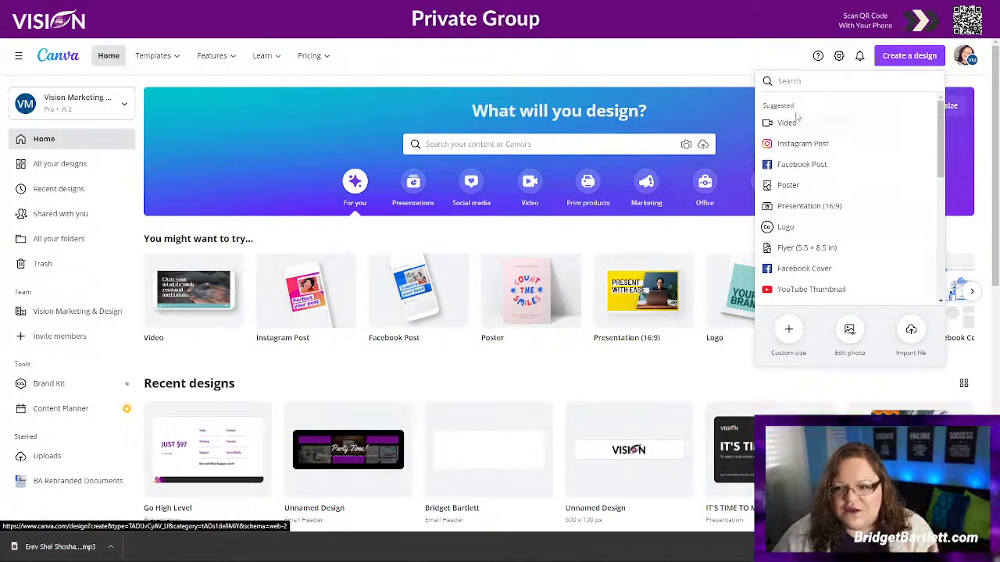
left_click(798, 206)
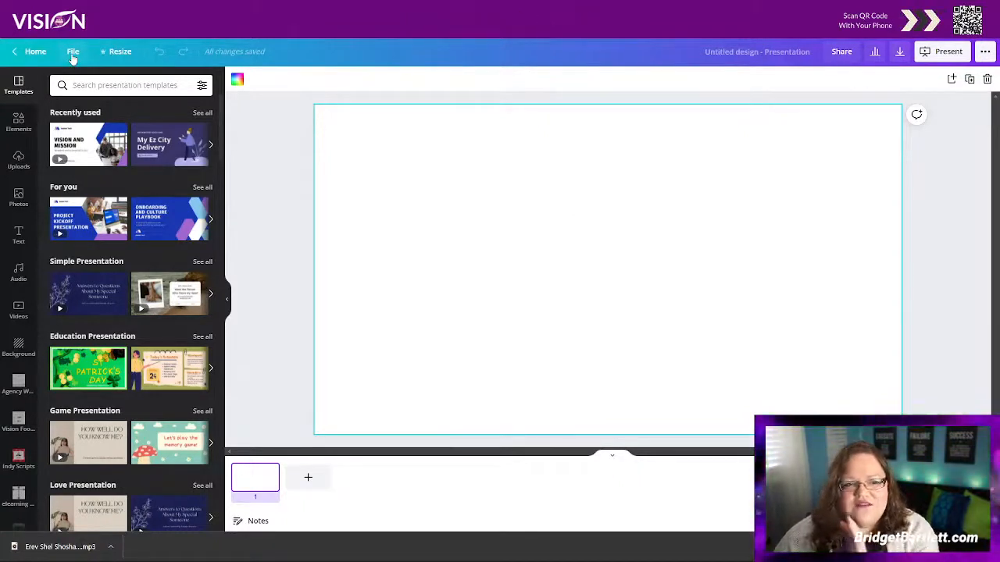
left_click(115, 51)
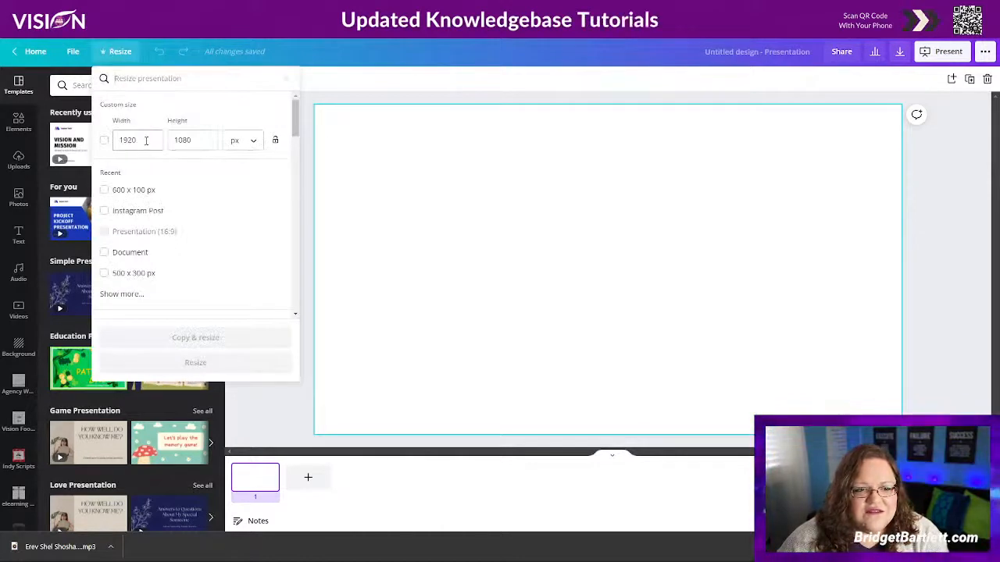
double_click(141, 139)
type("500")
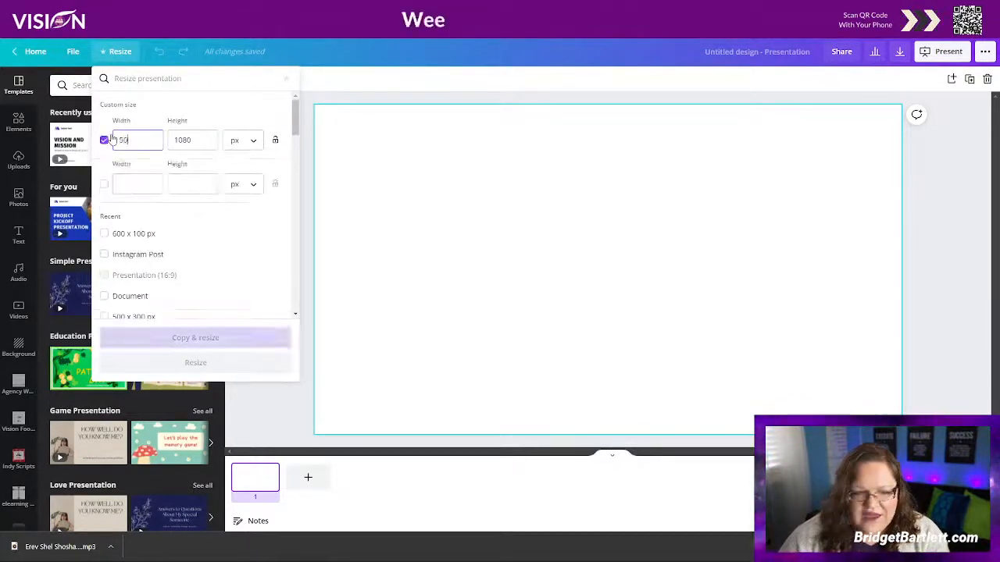
double_click(176, 139)
type("500")
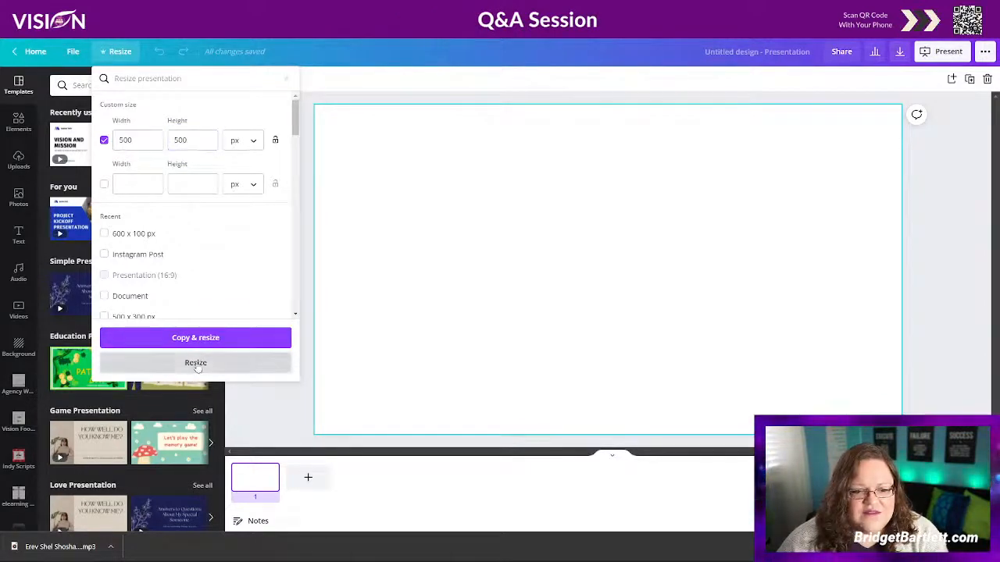
left_click(196, 362)
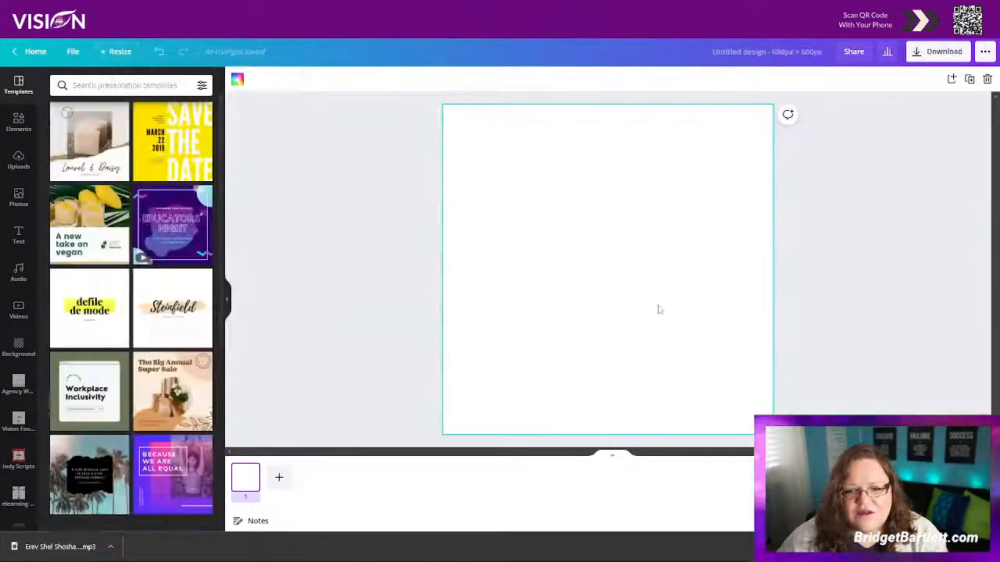
Step: Add the CBS logo from the uploaded images and place it centred near the top of the page
left_click(19, 122)
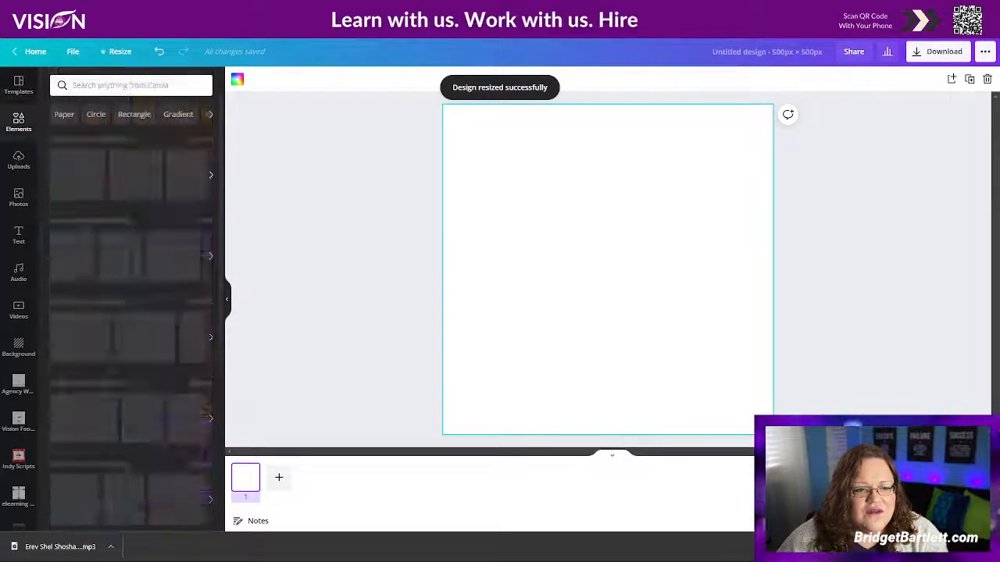
left_click(19, 161)
scroll(140, 285, "down", 10)
scroll(145, 297, "down", 15)
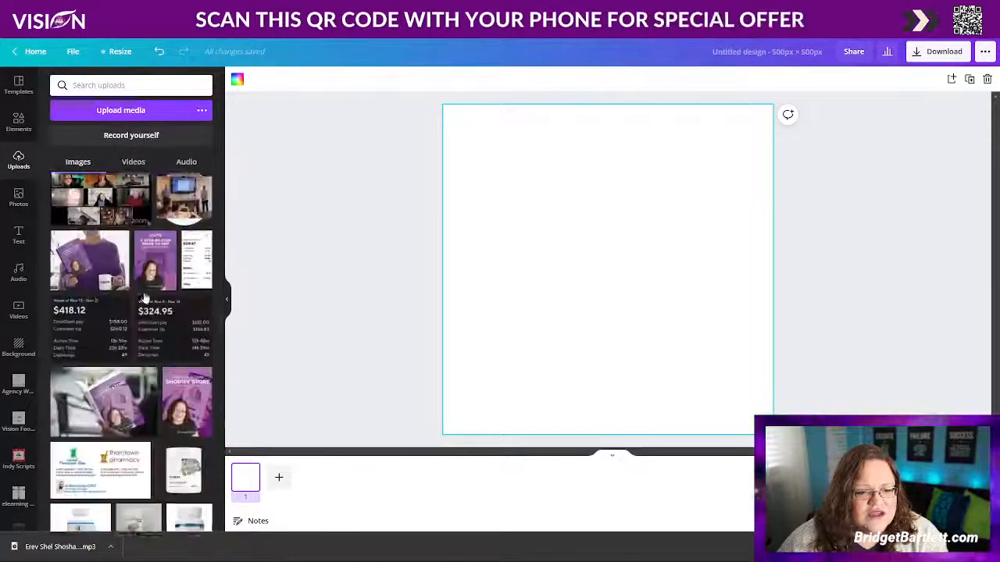
left_click(160, 197)
left_click_drag(597, 262, 596, 158)
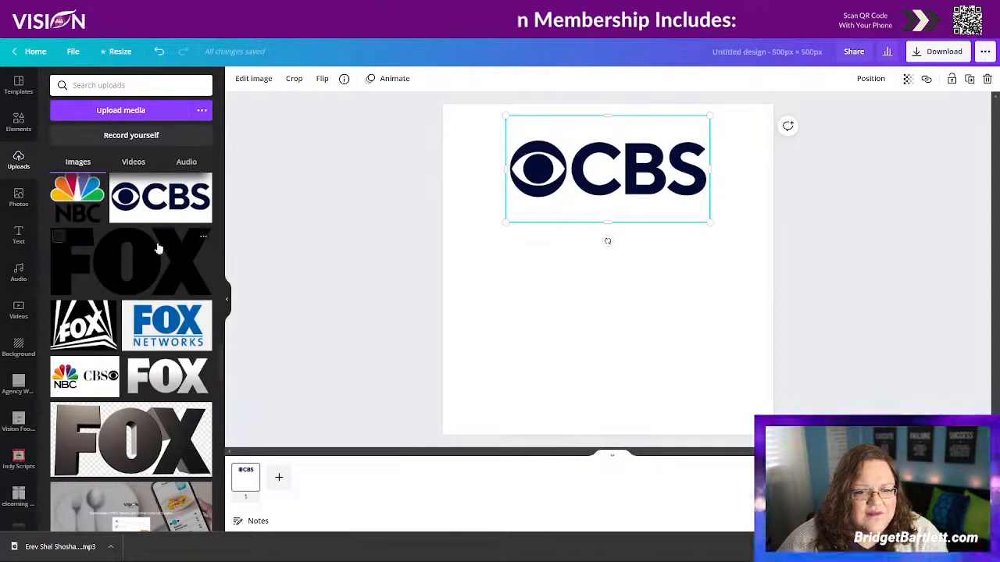
Step: Add the black FOX logo below CBS and the NBC logo, scaled to about half its inserted size, centred beneath FOX
left_click_drag(109, 260, 646, 254)
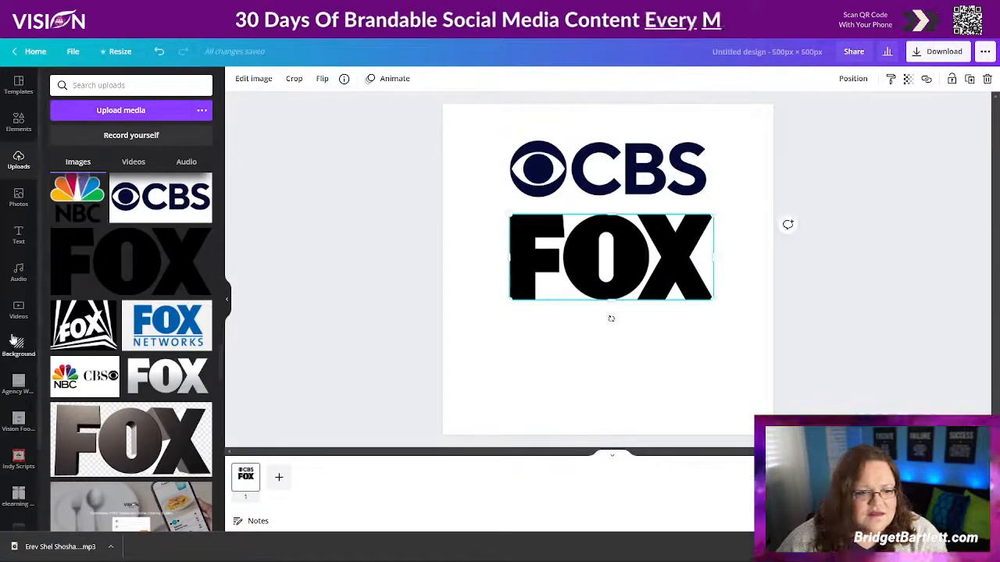
left_click(72, 189)
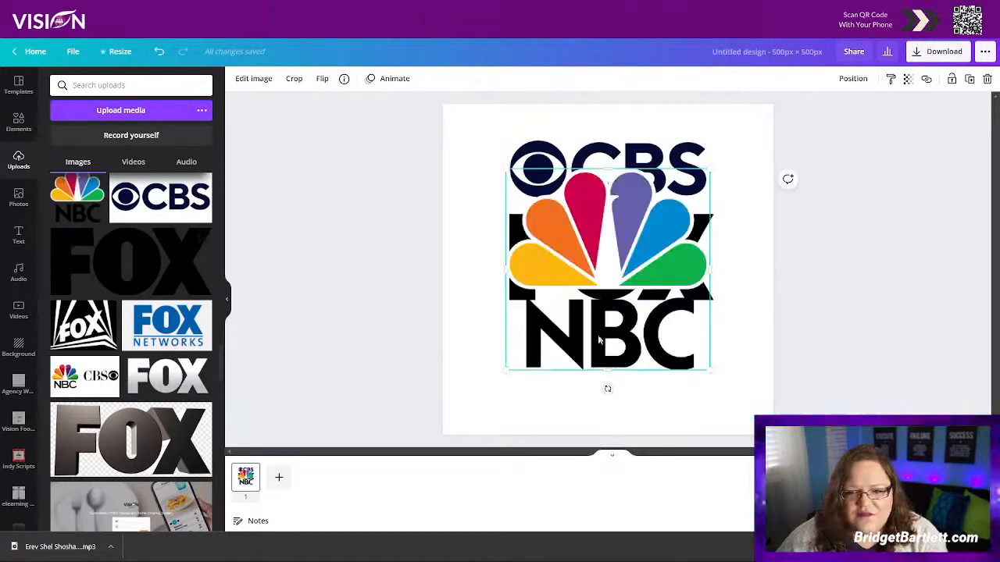
left_click_drag(510, 197, 614, 302)
left_click_drag(661, 353, 607, 365)
left_click(857, 221)
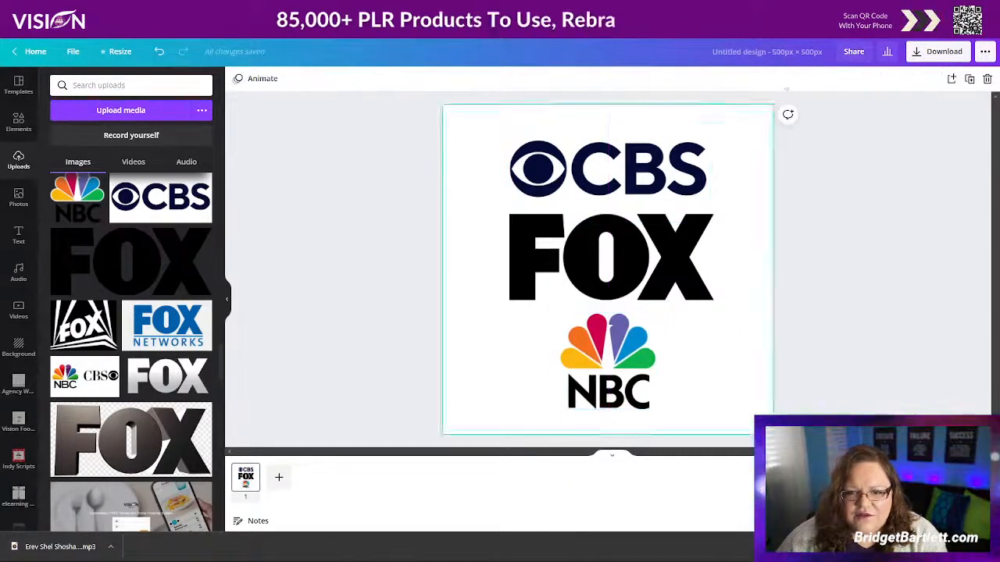
Step: Download the finished logo design as a 500 × 500 px PNG without a transparent background
left_click(929, 53)
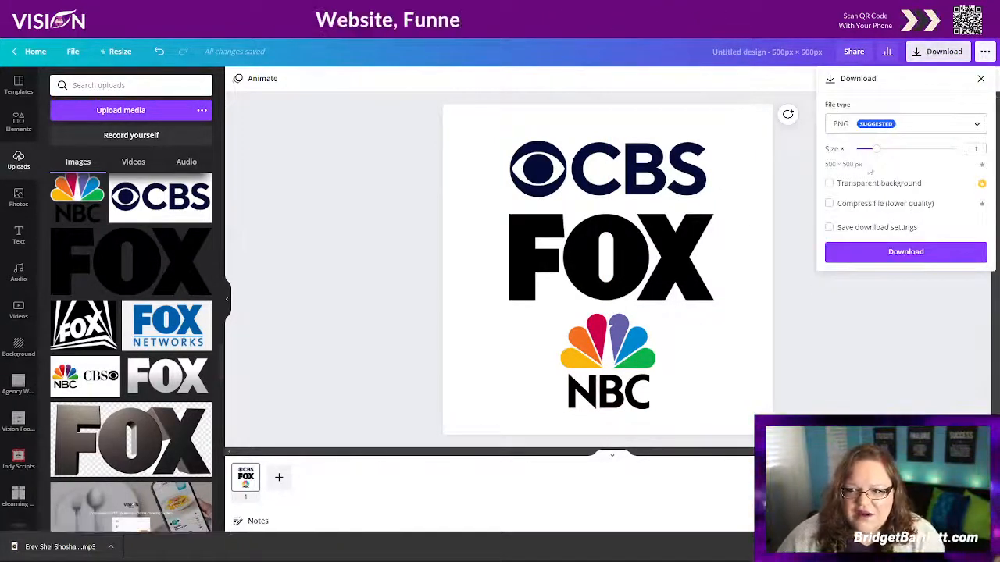
left_click(829, 184)
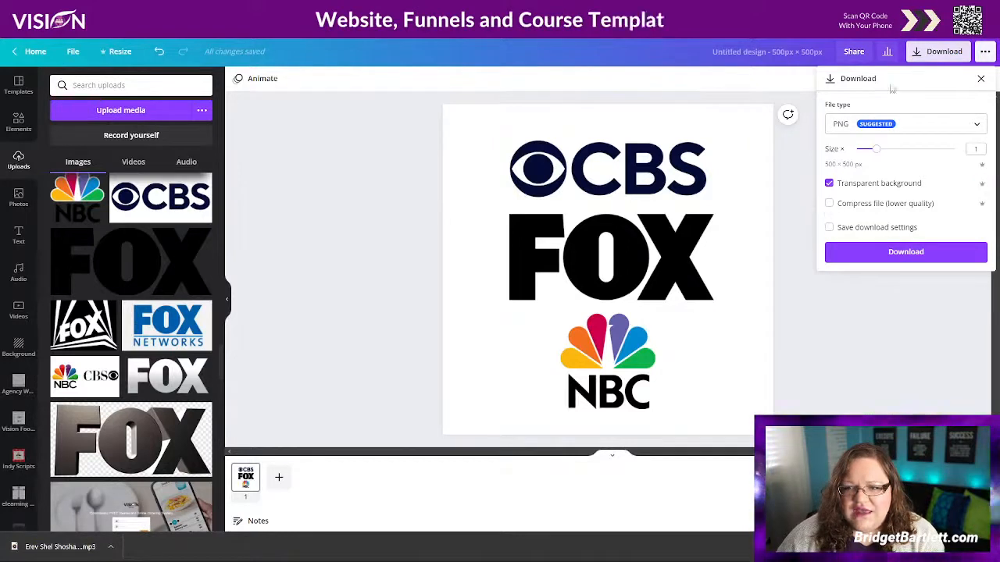
left_click(905, 255)
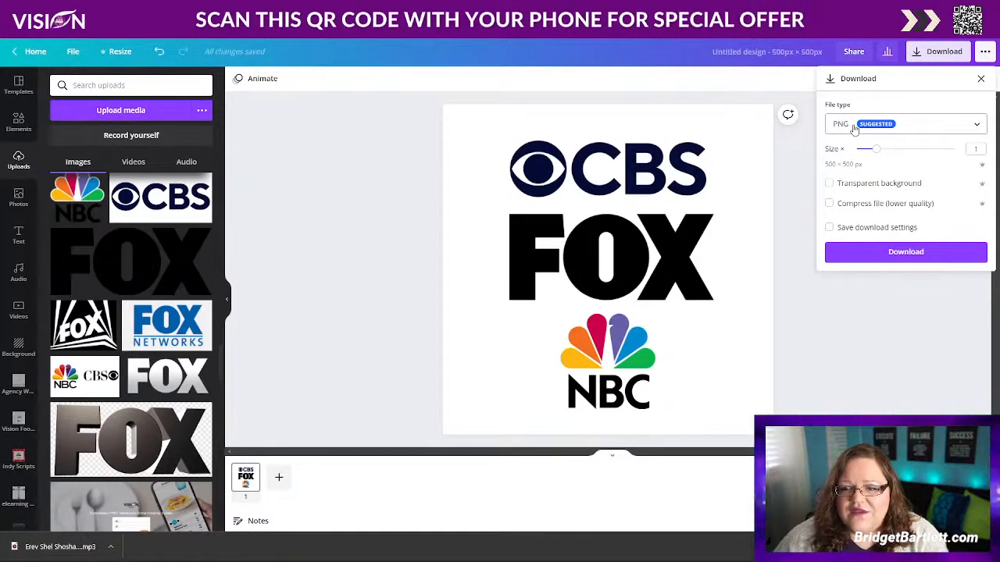
left_click(873, 253)
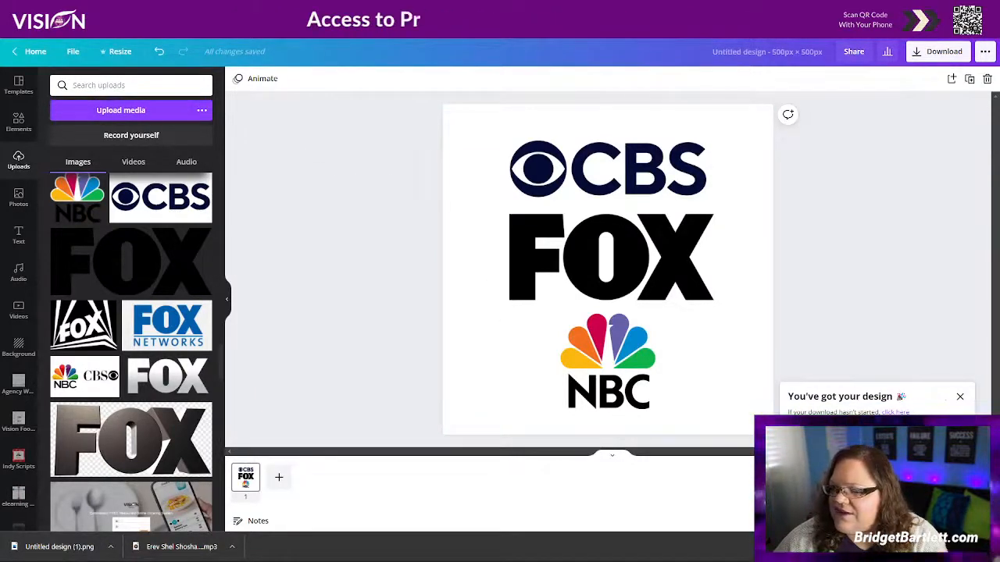
Step: Switch to Camtasia and import Untitled design (1).png into the Media Bin
mouse_move(625, 551)
left_click(741, 551)
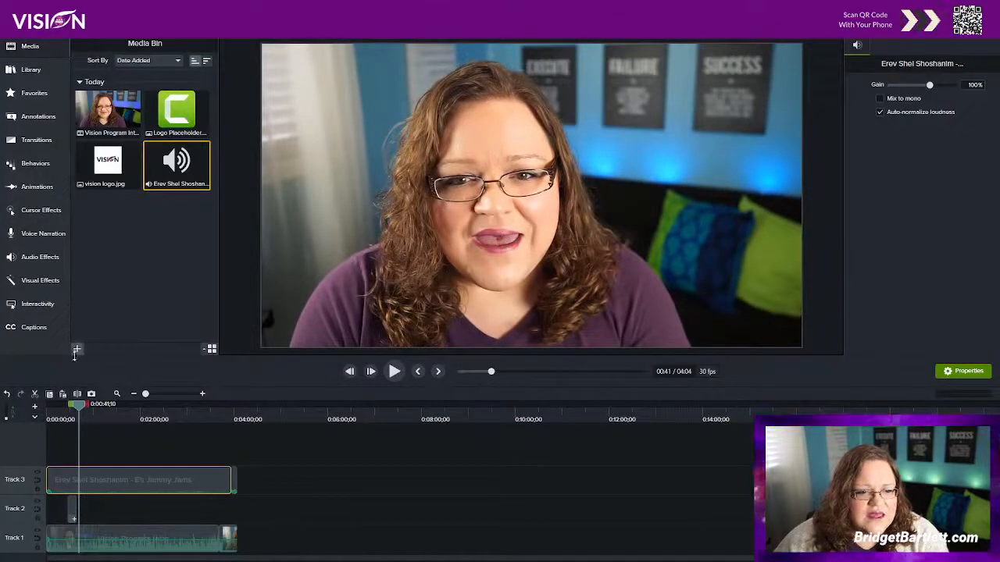
left_click(77, 350)
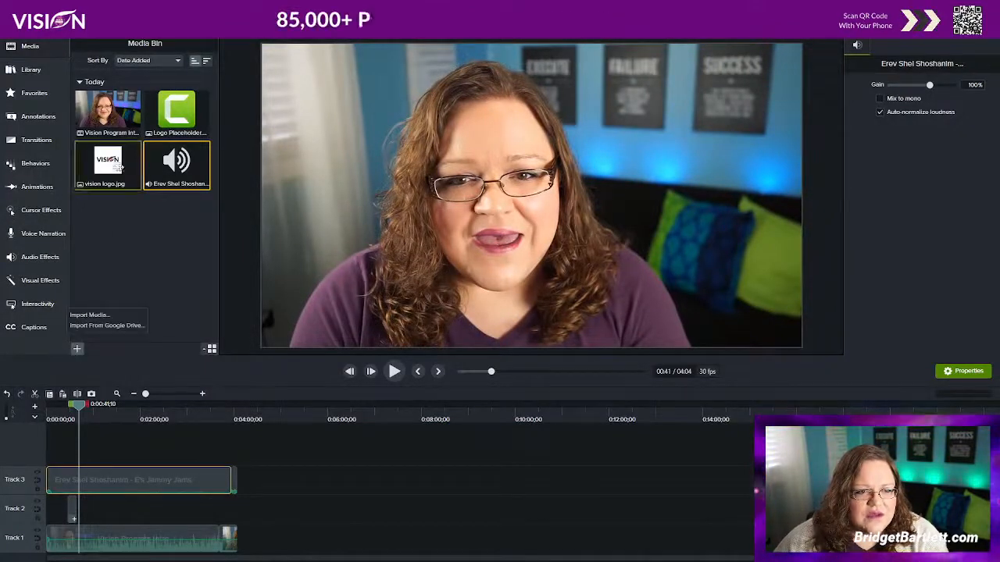
left_click(98, 314)
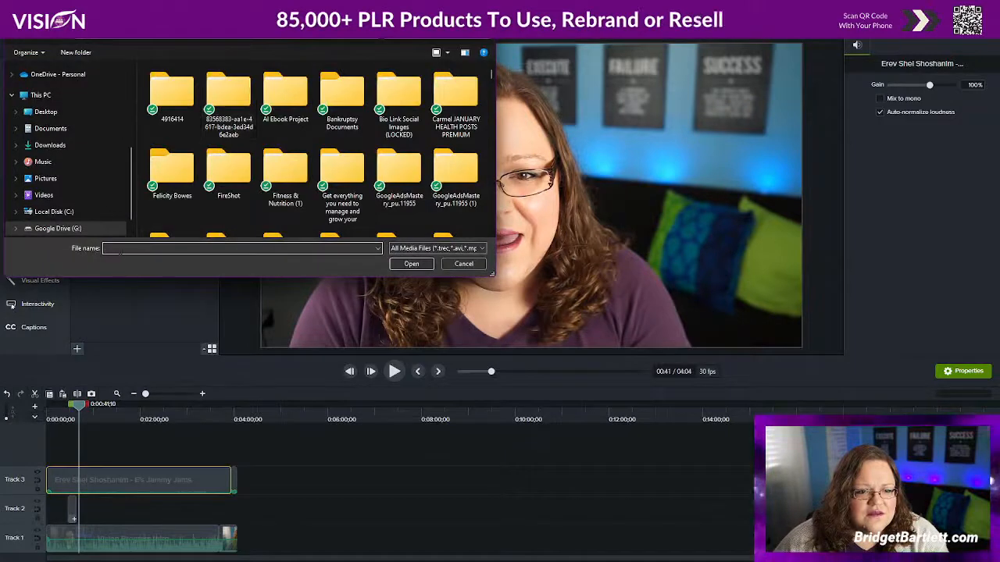
type("un")
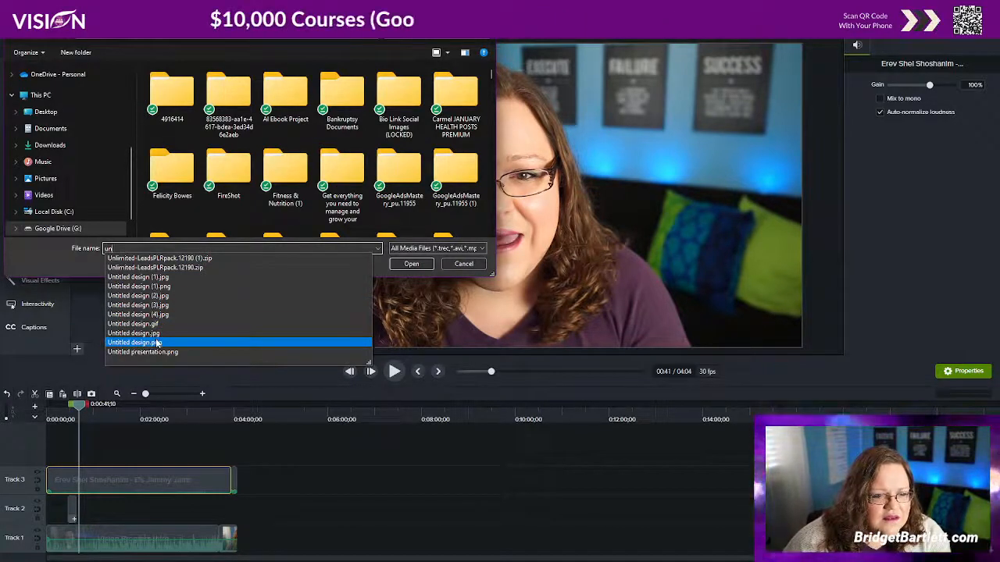
left_click(157, 286)
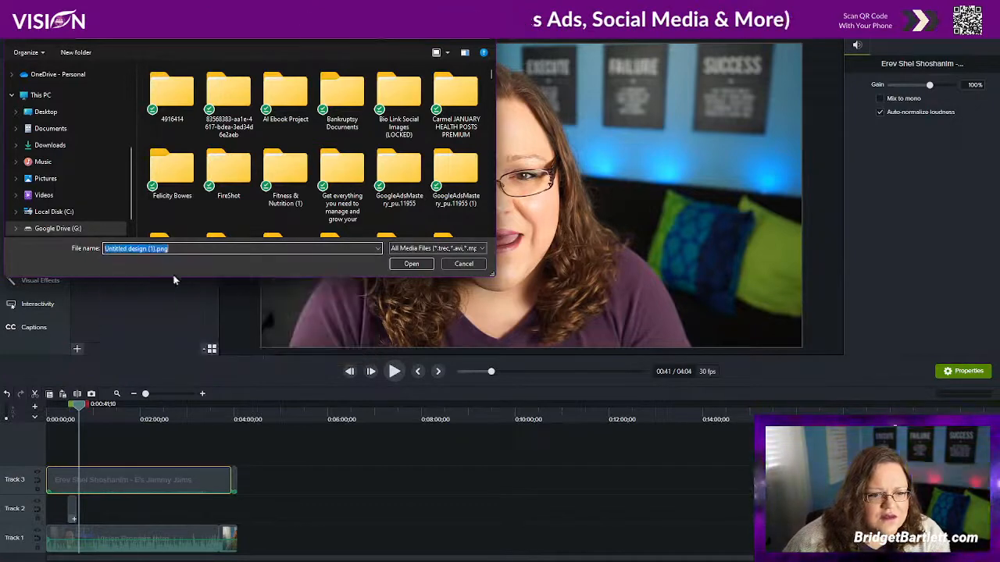
left_click(411, 265)
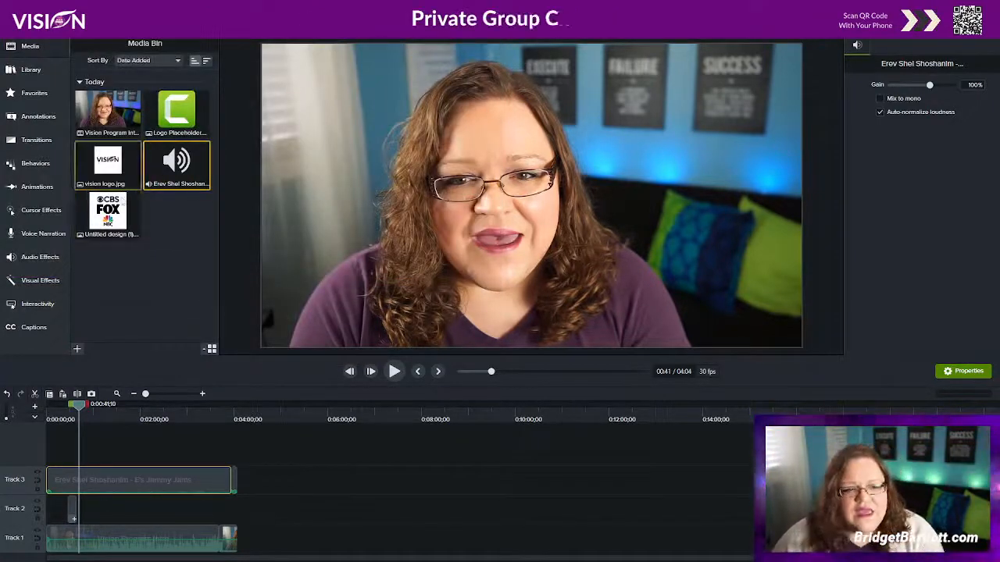
Step: Place the logo graphic over the upper-right area of the video at 0:00:41;10 and extend its clip to the end of the footage
left_click_drag(97, 211, 696, 138)
left_click(736, 252)
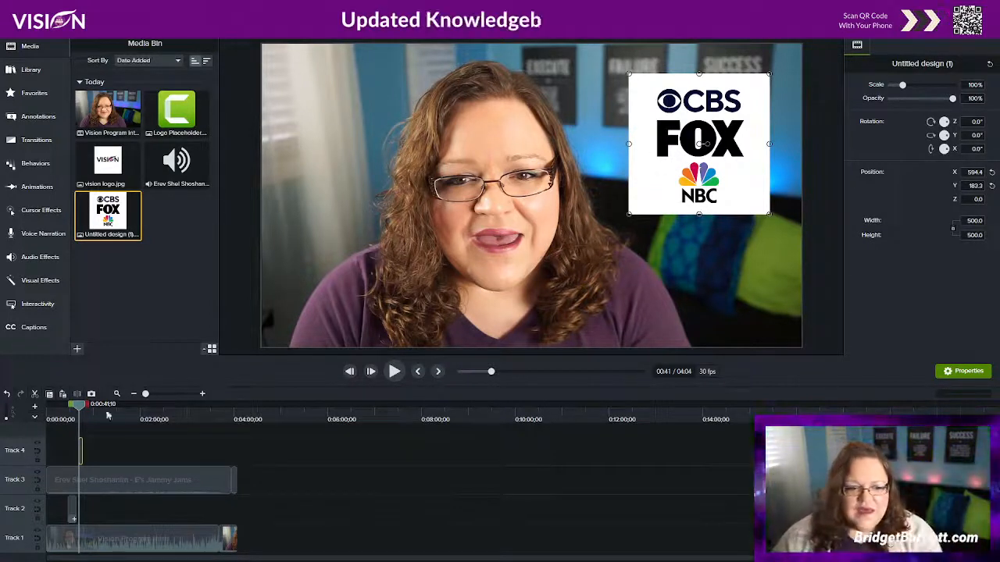
left_click_drag(82, 447, 283, 464)
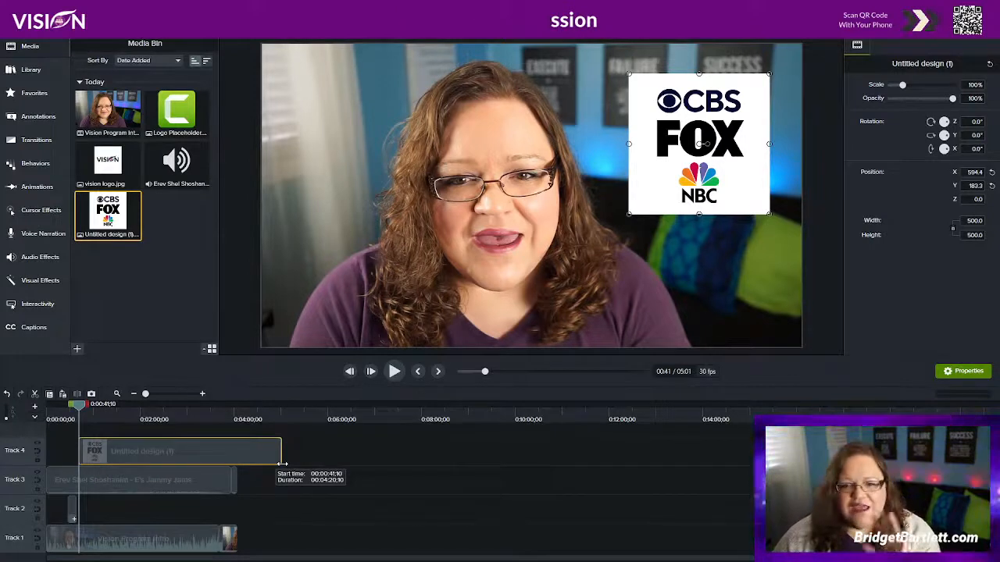
left_click_drag(283, 464, 239, 461)
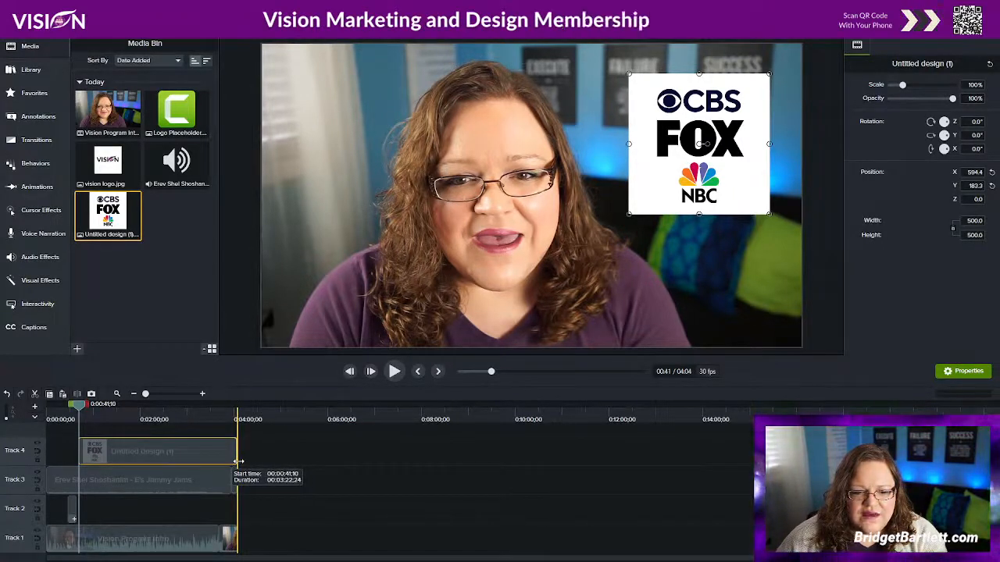
left_click_drag(234, 462, 231, 463)
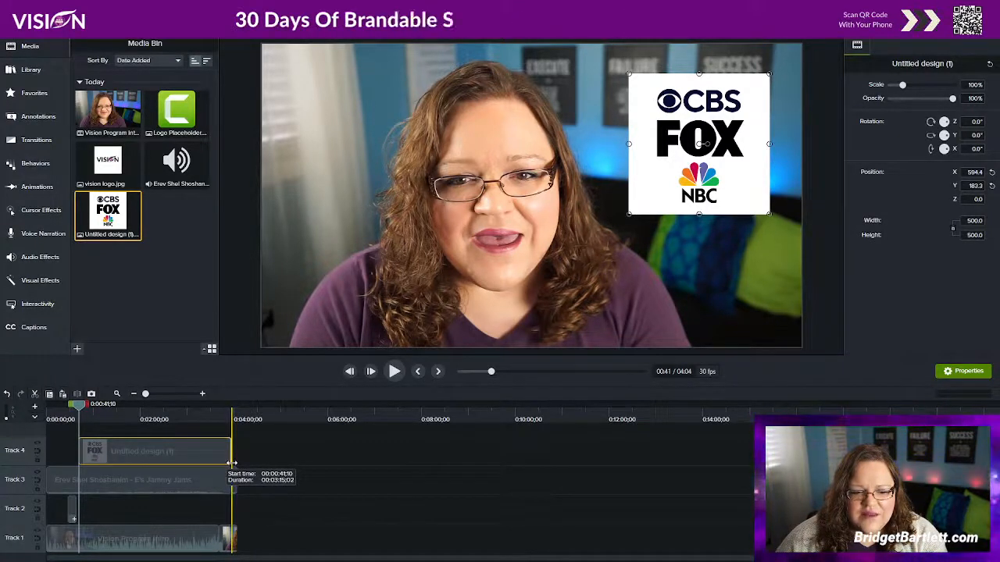
left_click_drag(232, 463, 237, 464)
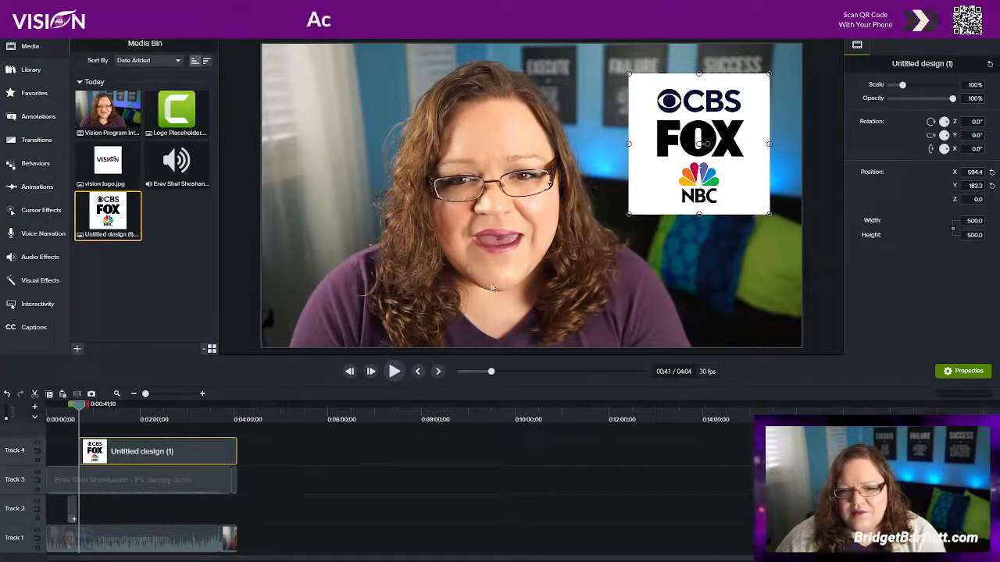
Step: Shrink the logo graphic to 30% in the video's lower-right corner and extend its clip back to the start of the timeline
left_click_drag(627, 72, 773, 304)
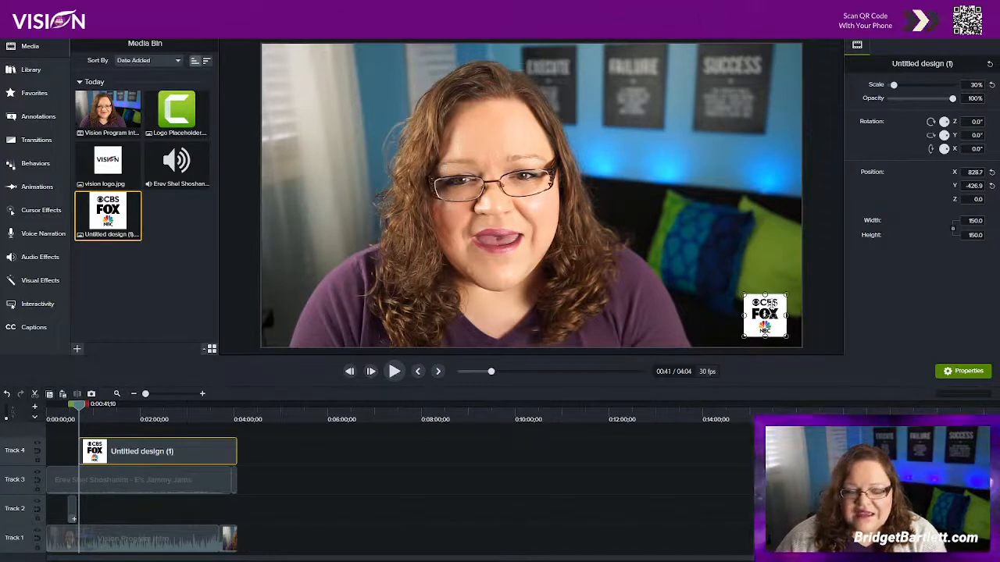
left_click_drag(79, 449, 40, 450)
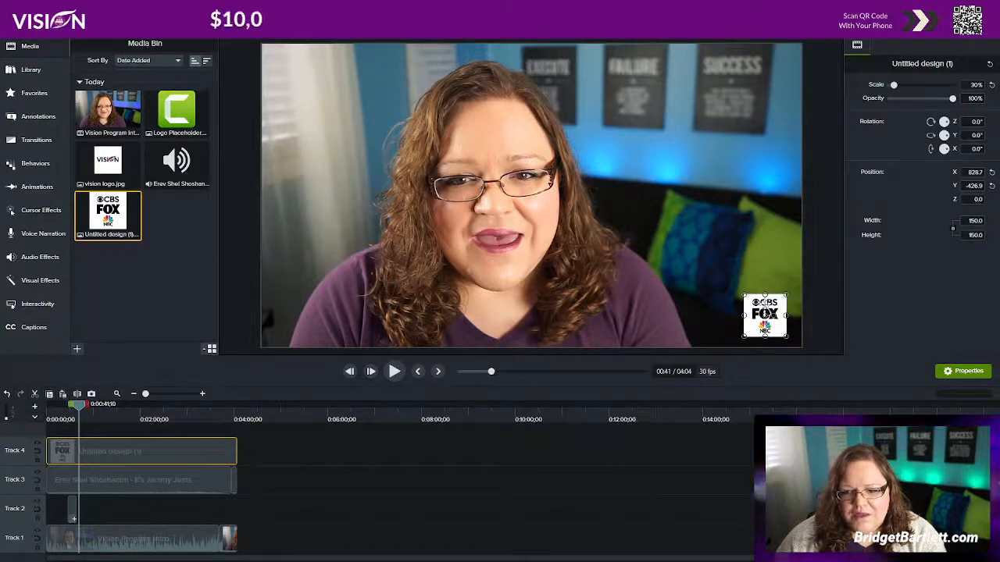
Step: Move the logo graphic back to the video's upper-right area at about 83.7% scale, positioned near X 629.6, Y 209.3
left_click_drag(765, 316, 780, 196)
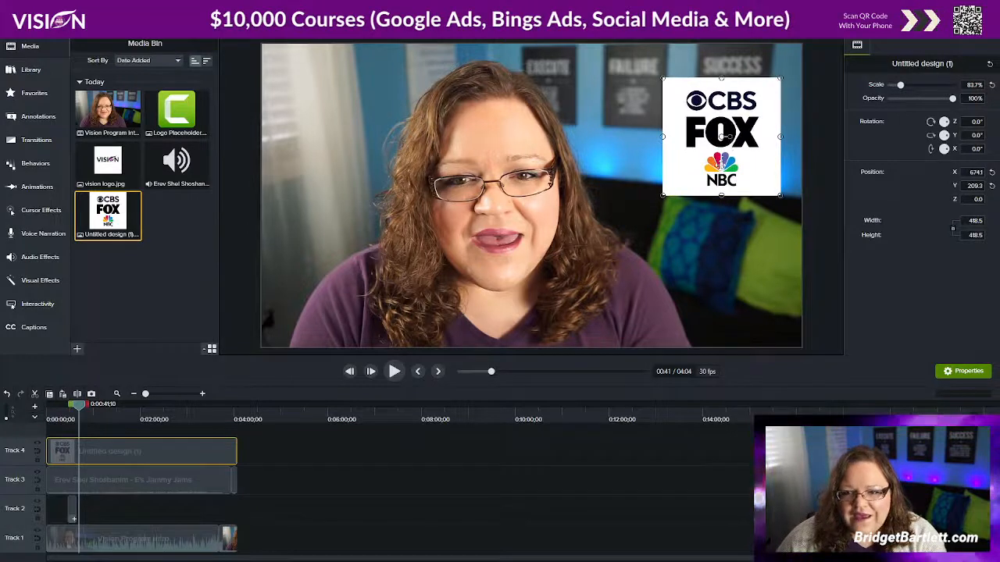
left_click_drag(721, 136, 709, 136)
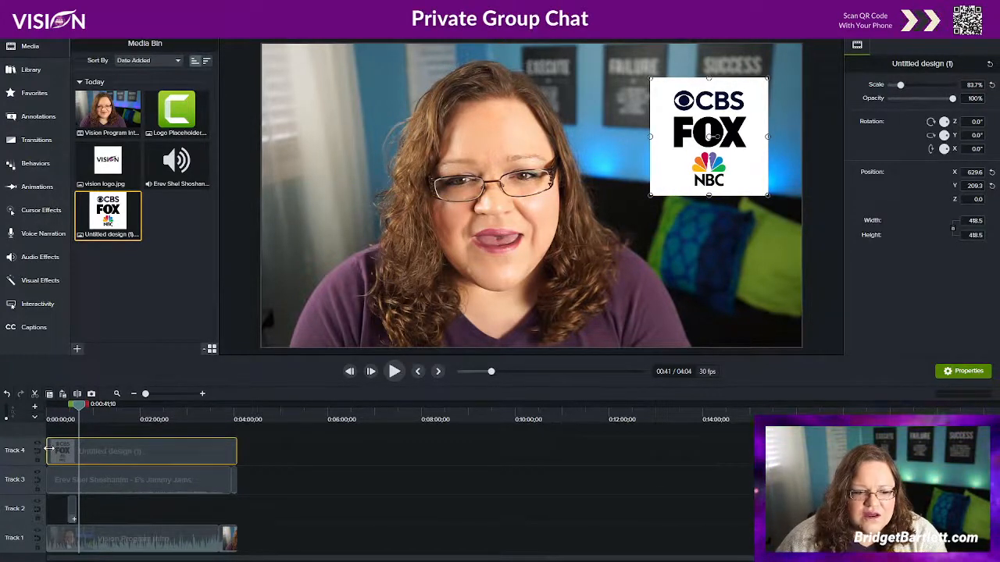
Step: Trim the Track 4 logo clip so it runs from about 0:00:40 to 0:01:08;20
mouse_move(79, 408)
left_mouse_down()
mouse_move(66, 414)
mouse_move(77, 422)
left_mouse_up()
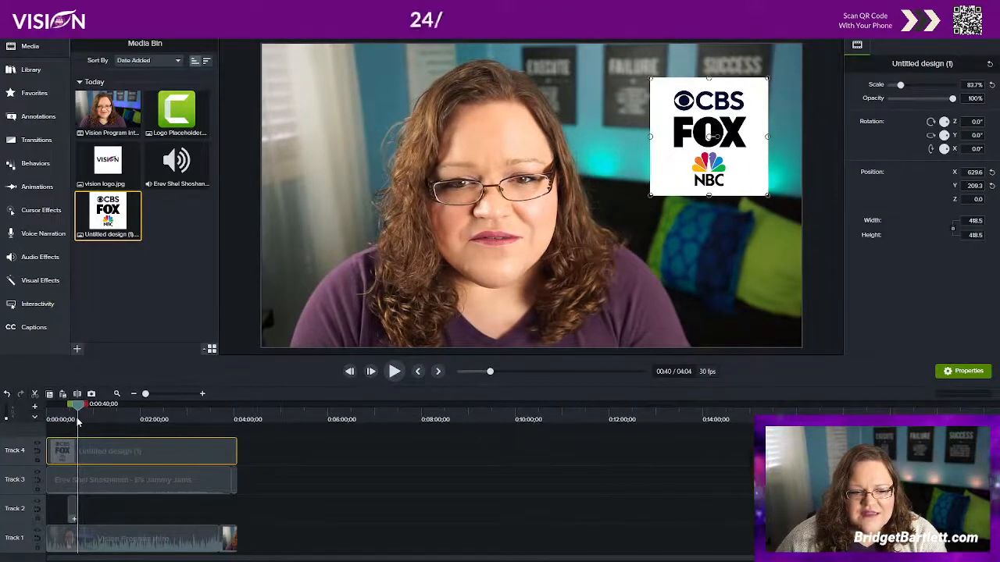
left_click_drag(46, 454, 81, 453)
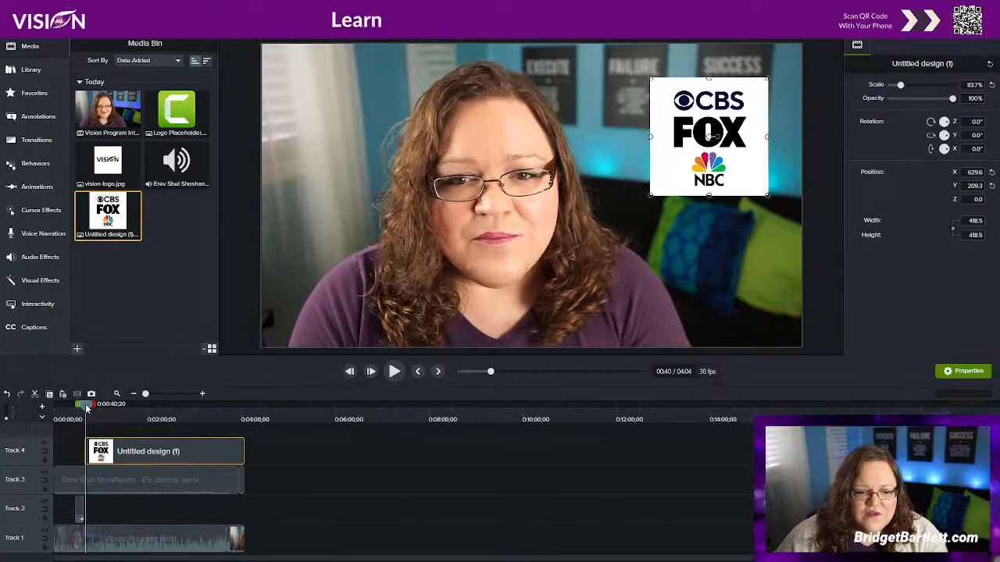
left_click_drag(87, 408, 108, 414)
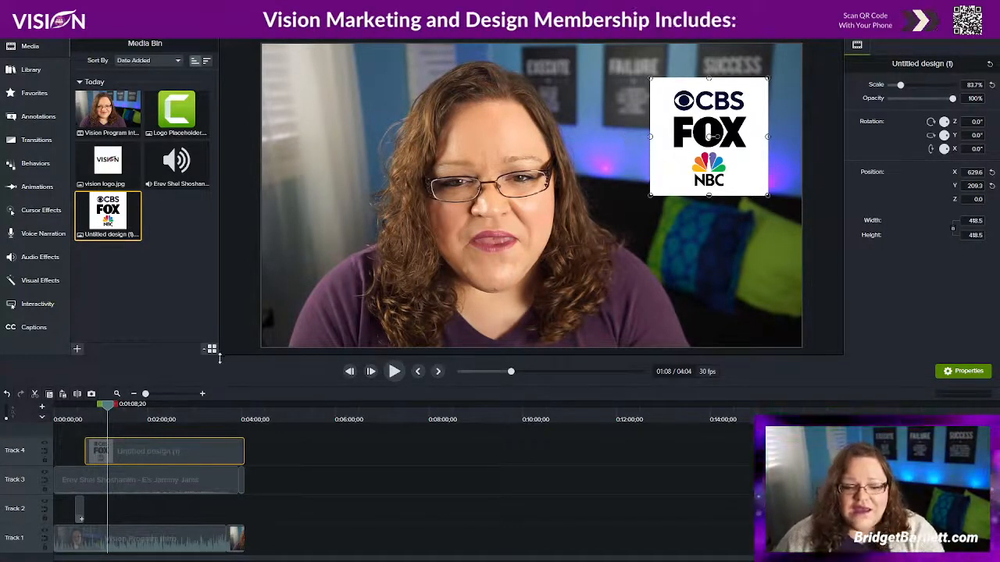
left_click_drag(242, 452, 119, 466)
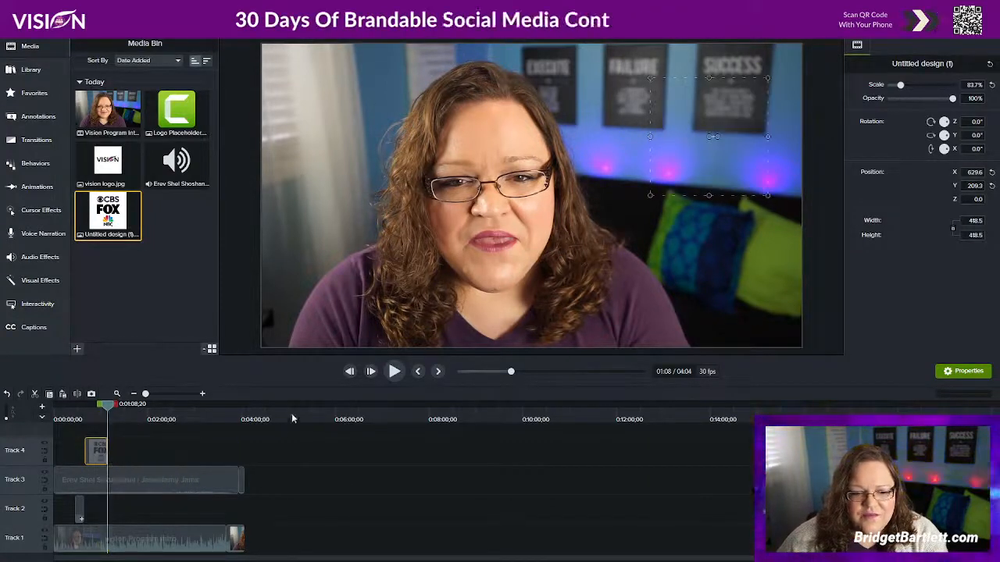
Step: Enlarge the Track 2 lower third on the canvas at 0:00:32 and change its Color 1 shape to Ellipse
left_click_drag(111, 409, 89, 421)
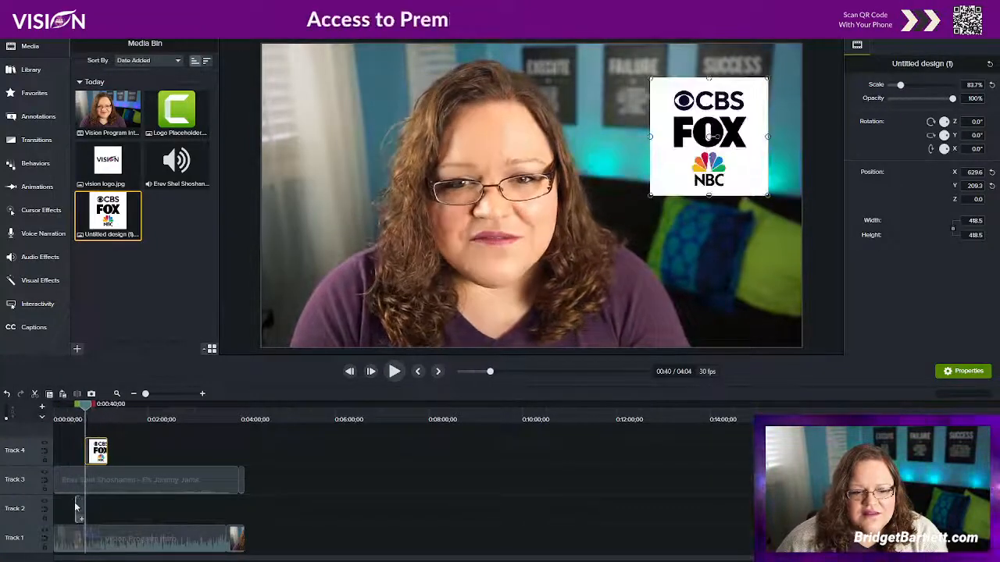
left_click(79, 506)
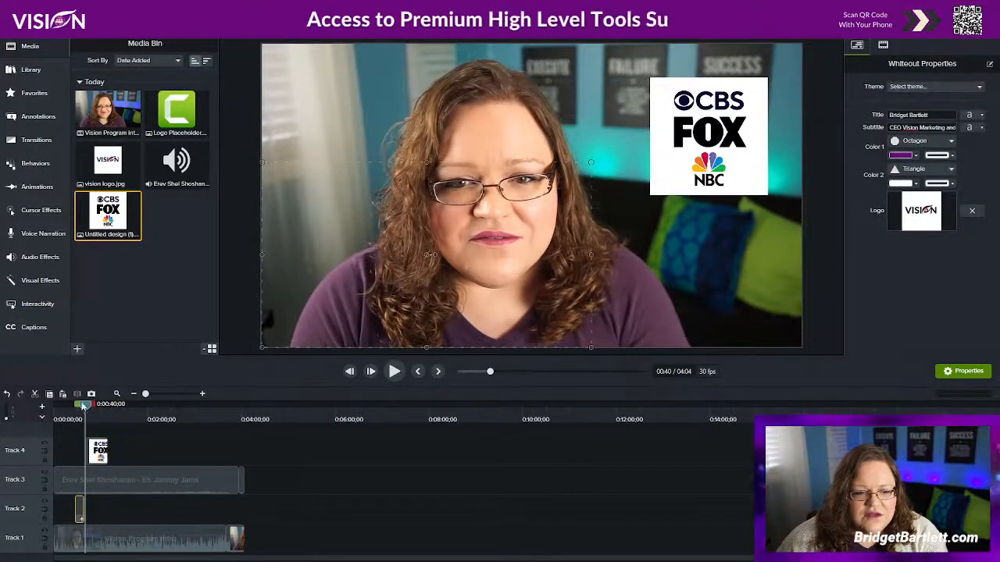
left_click_drag(84, 408, 79, 408)
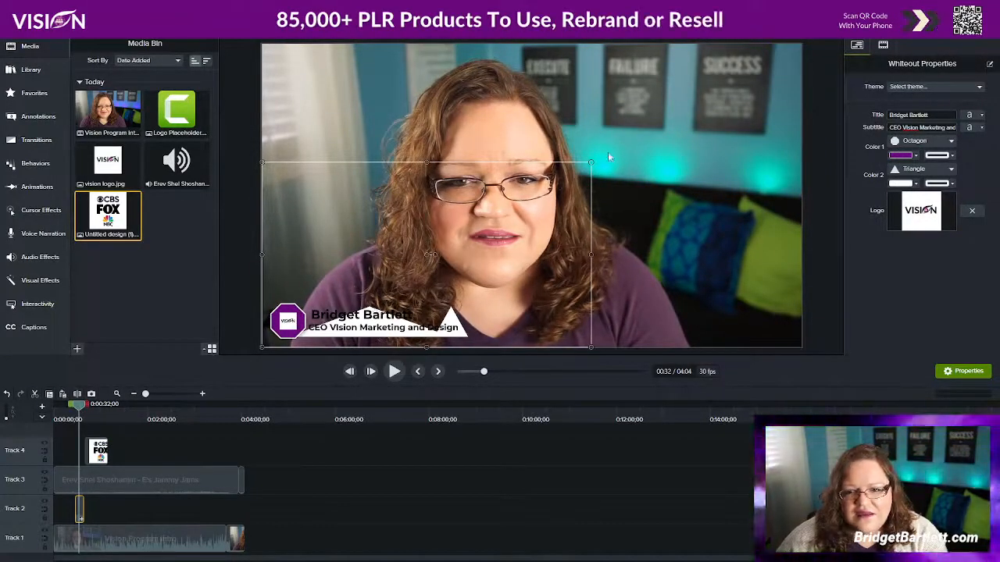
left_click_drag(590, 162, 691, 105)
left_click(911, 142)
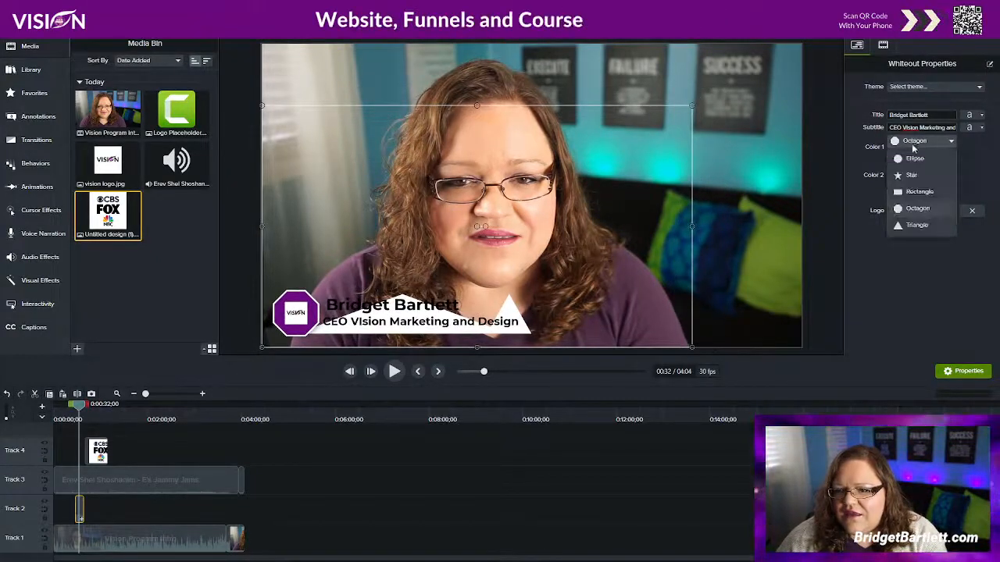
left_click(913, 160)
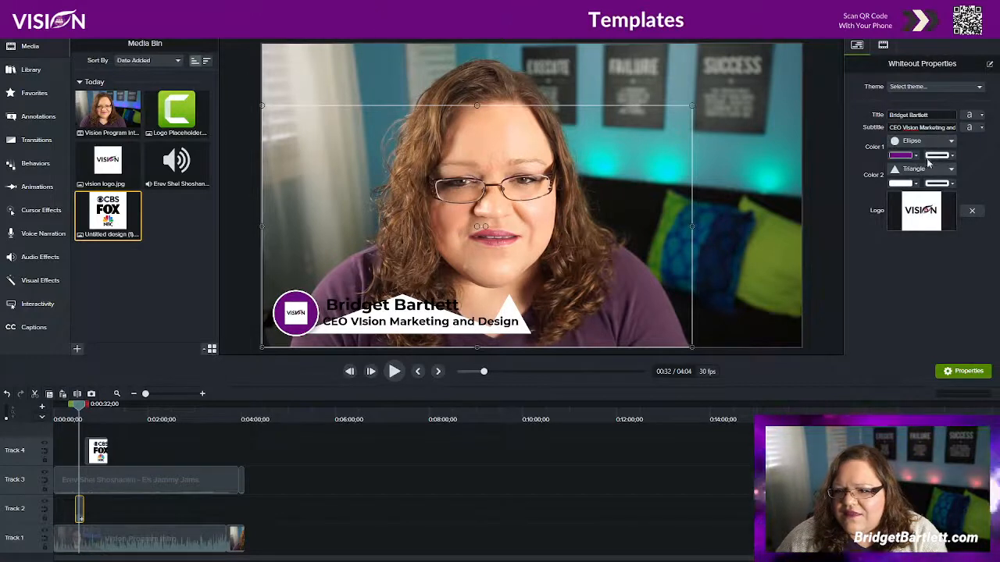
Step: Set the Color 1 outline to the light pink saved color and shrink the lower third's frame to about half the canvas width
left_click(908, 157)
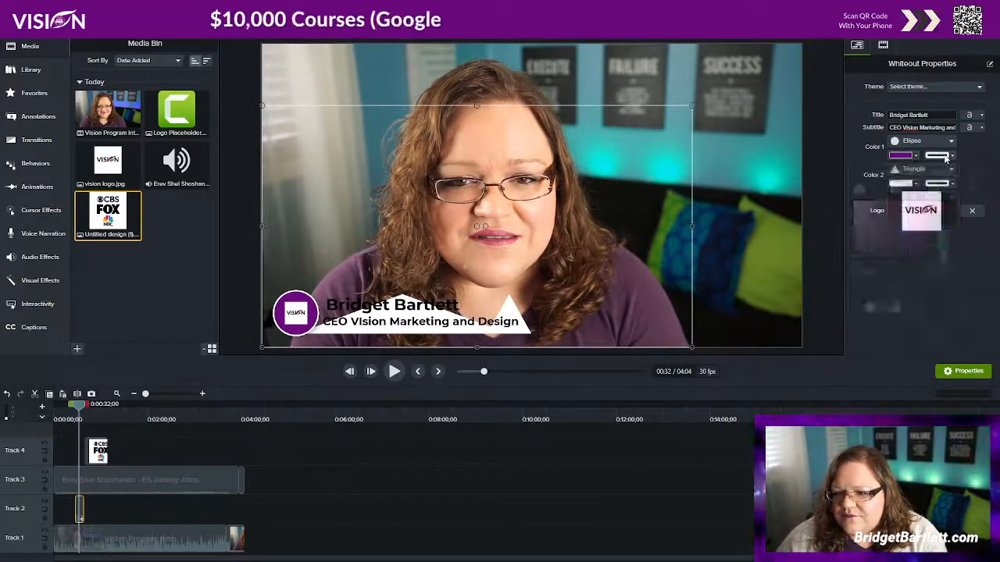
left_click(944, 156)
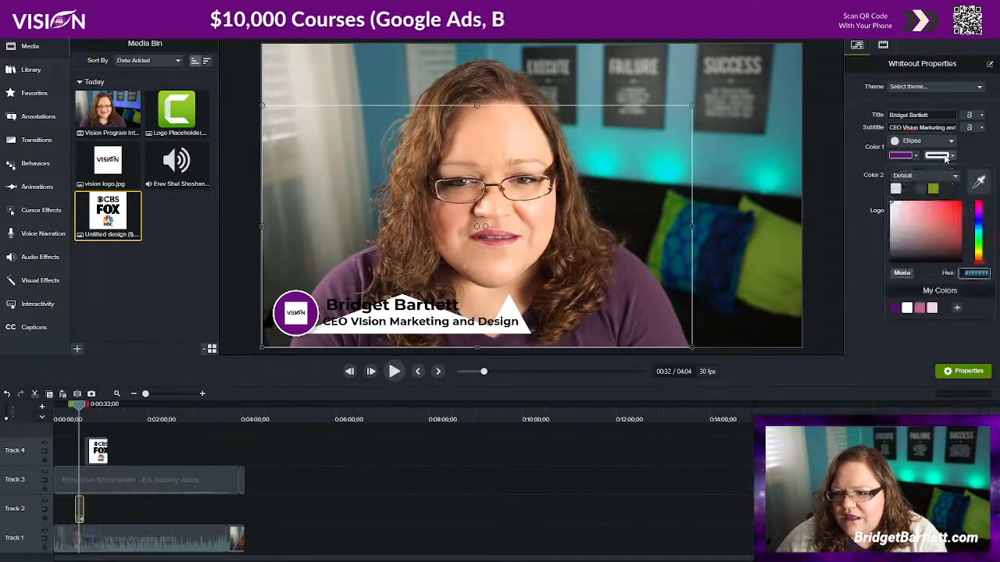
left_click(934, 309)
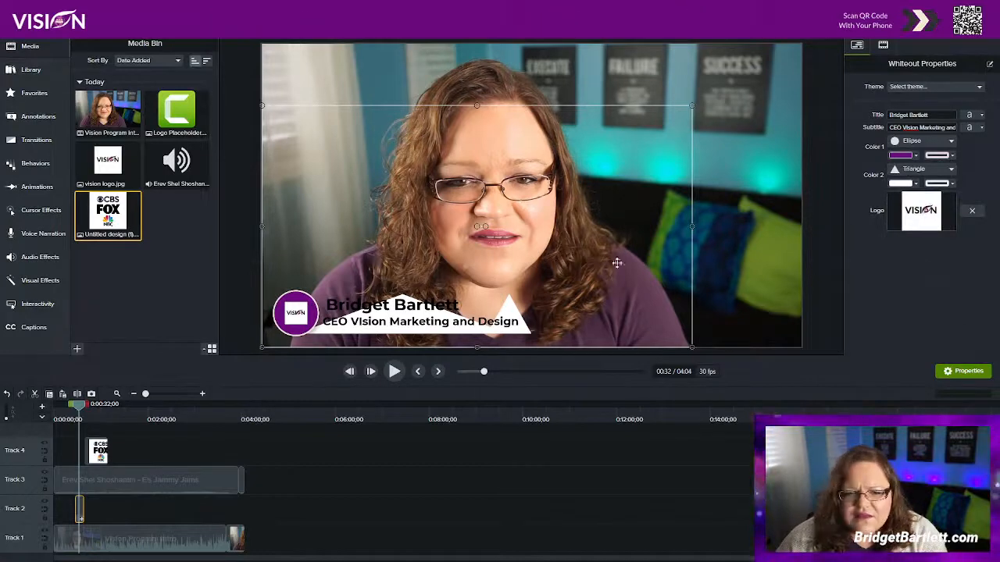
left_click_drag(692, 105, 524, 199)
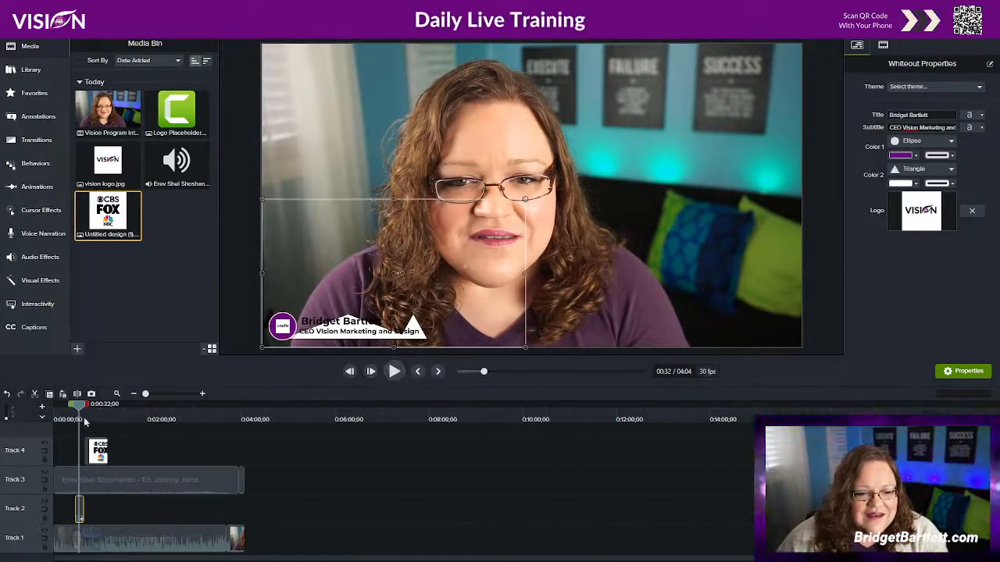
Step: Move the Track 4 logo clip to start together with the lower third and play back that section through the clip's end
left_click_drag(93, 453, 83, 459)
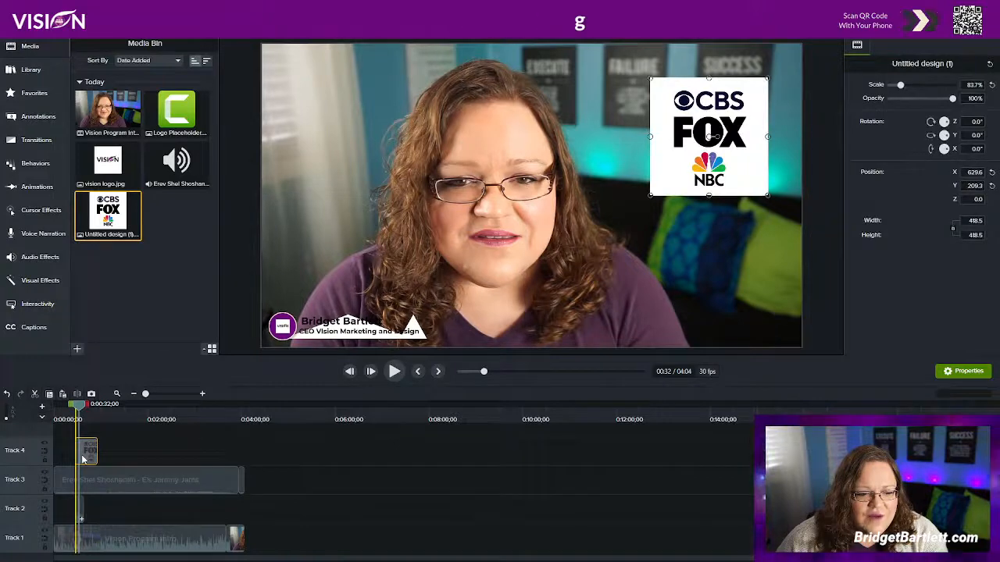
left_click_drag(79, 406, 73, 407)
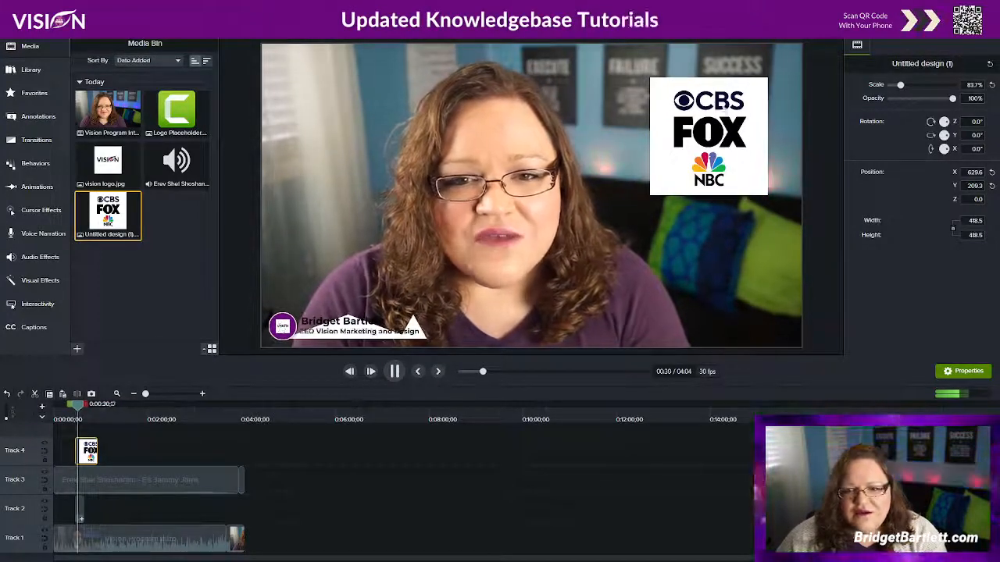
left_click_drag(79, 407, 92, 407)
left_click(392, 373)
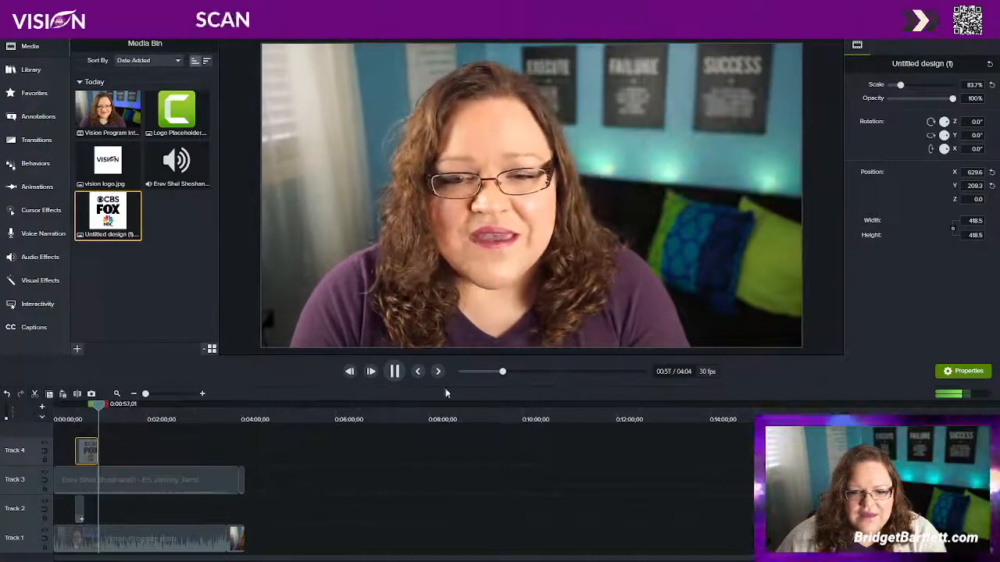
Step: Apply the Action Wipe transition to the Track 4 logo clip and play the section back from about 0:00:24
left_click(395, 371)
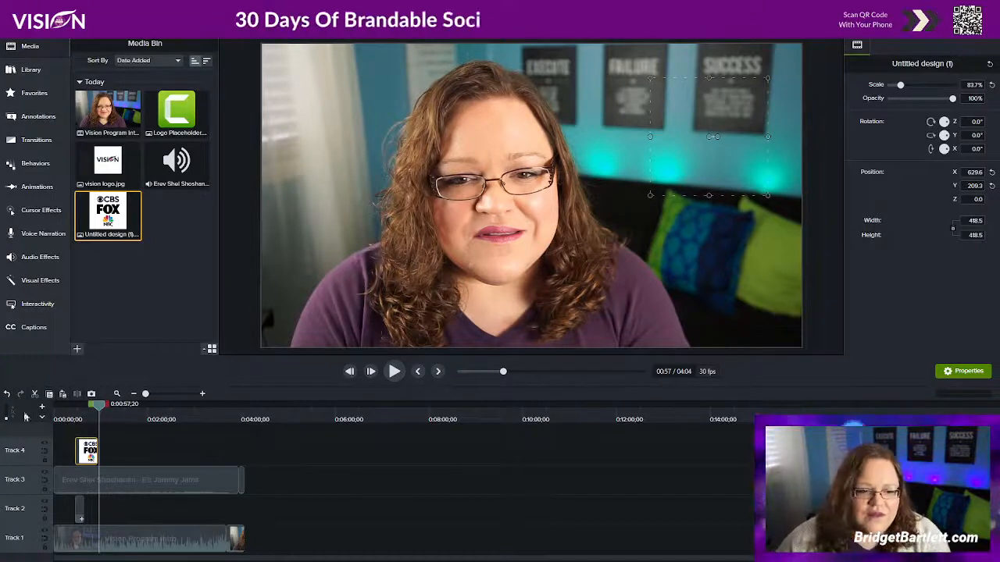
left_click_drag(100, 409, 90, 412)
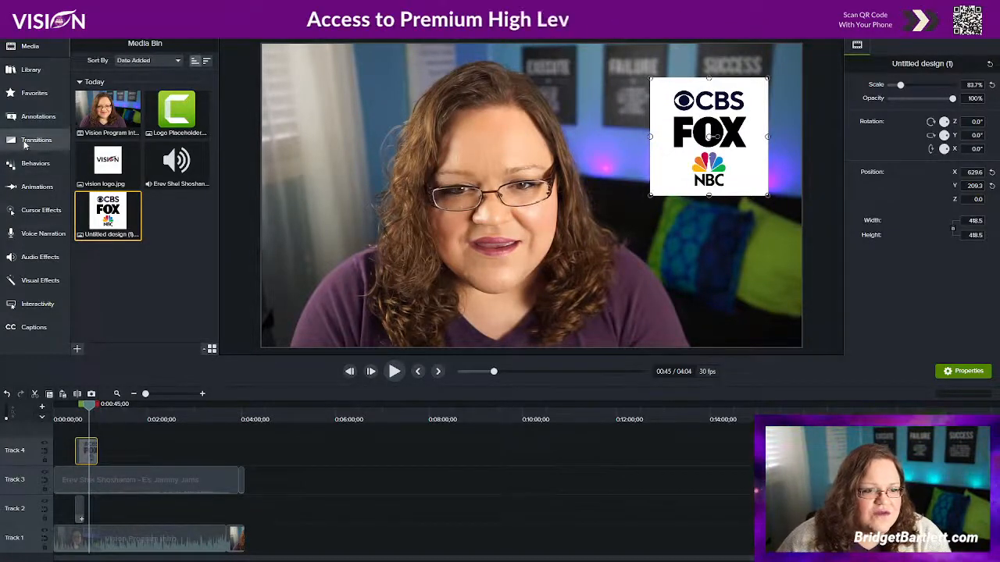
left_click(27, 142)
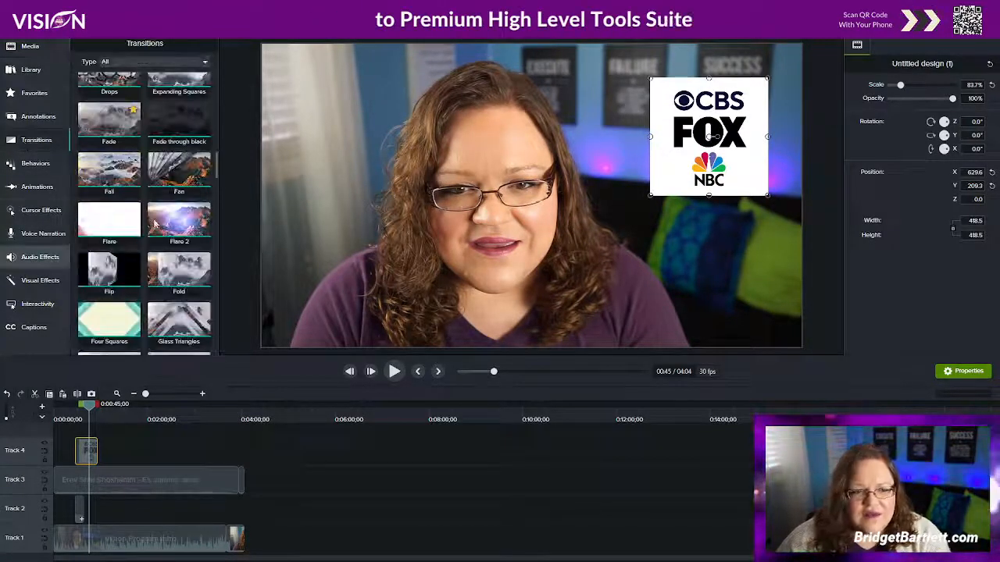
scroll(135, 189, "up", 5)
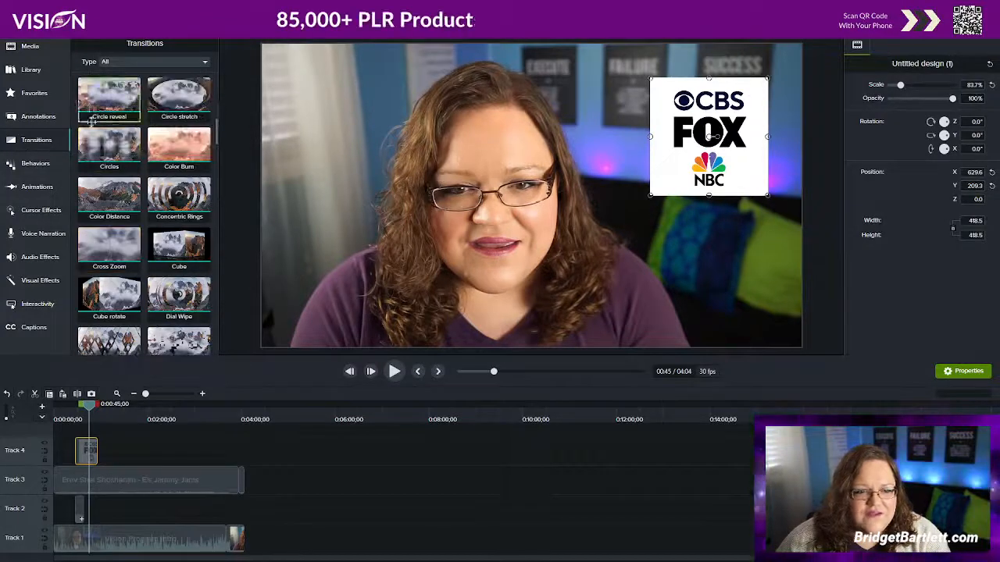
scroll(92, 119, "up", 6)
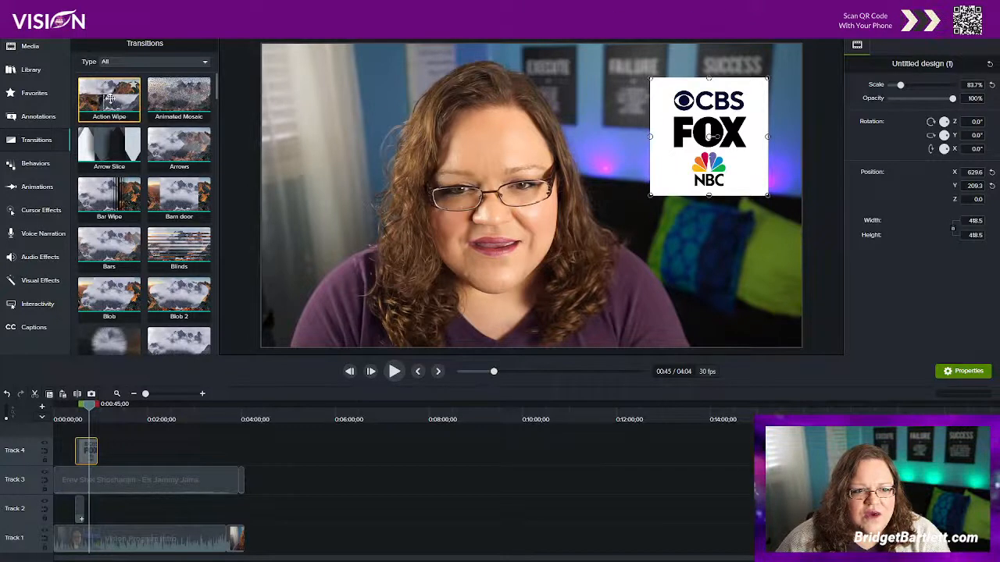
left_click_drag(109, 98, 86, 461)
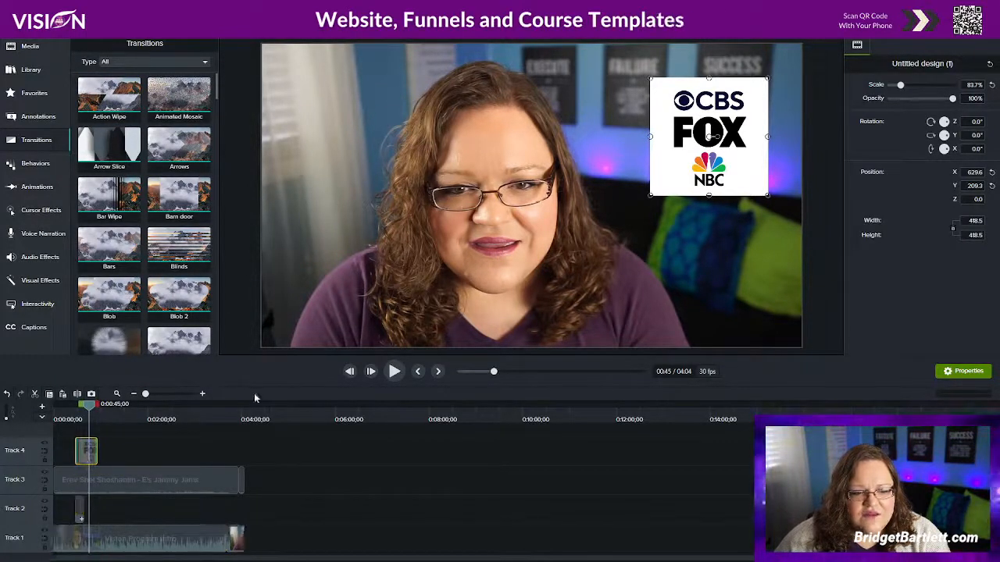
left_click(72, 409)
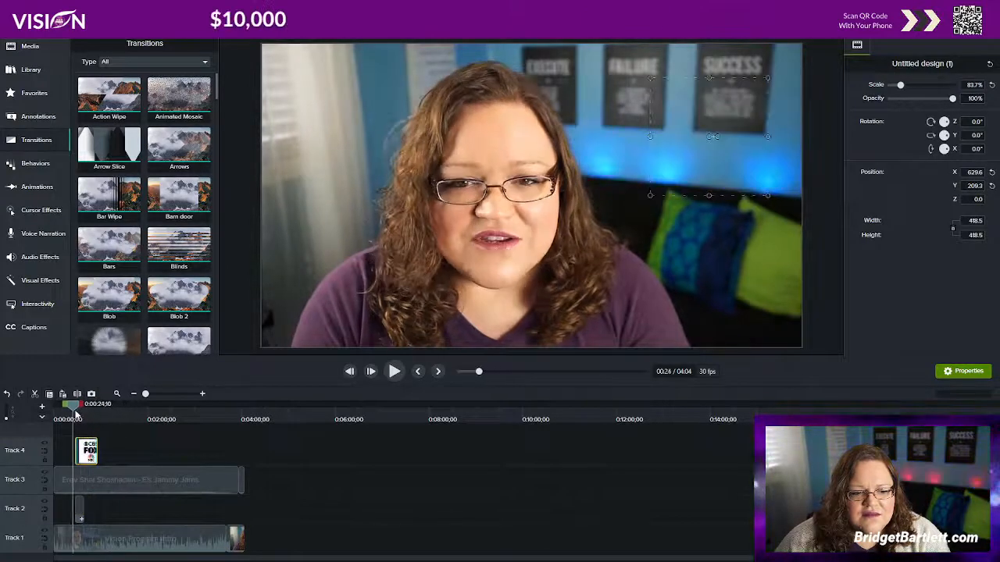
left_click(393, 373)
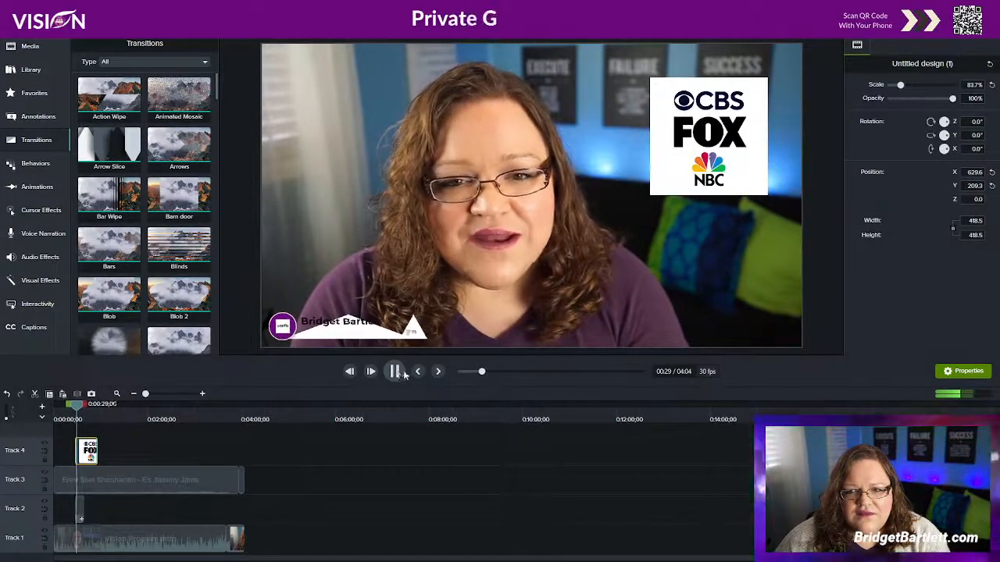
left_click(395, 373)
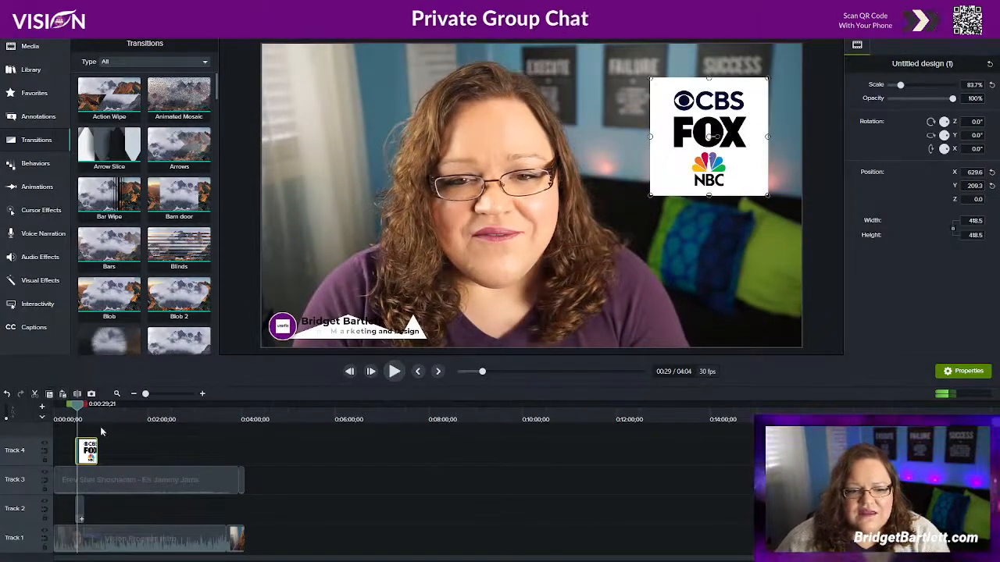
Step: Move the Track 4 logo clip to start at about 0:00:58 and apply the Animated Mosaic transition to it
left_click_drag(87, 453, 112, 453)
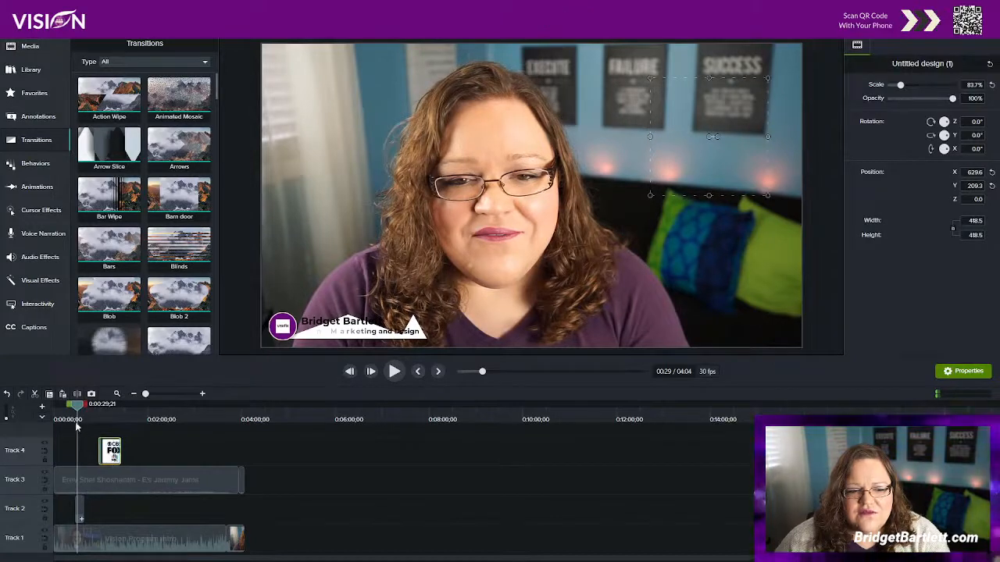
mouse_move(76, 408)
left_mouse_down()
mouse_move(141, 414)
mouse_move(90, 420)
left_mouse_up()
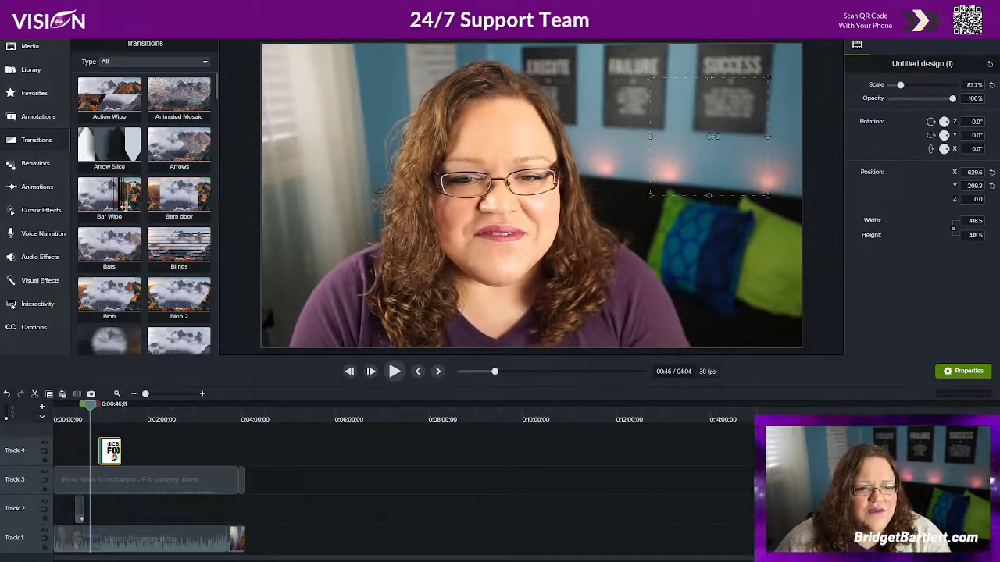
left_click_drag(182, 99, 158, 174)
left_click_drag(107, 456, 109, 453)
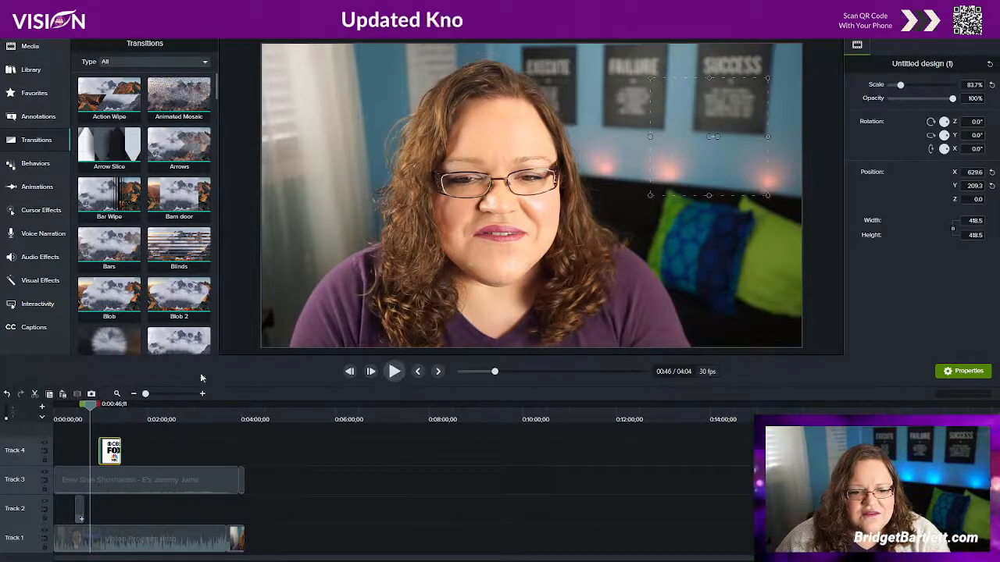
Step: Play back from about 0:00:54 and shorten the Track 4 logo clip so it ends at about 0:01:09
left_click_drag(92, 406, 98, 407)
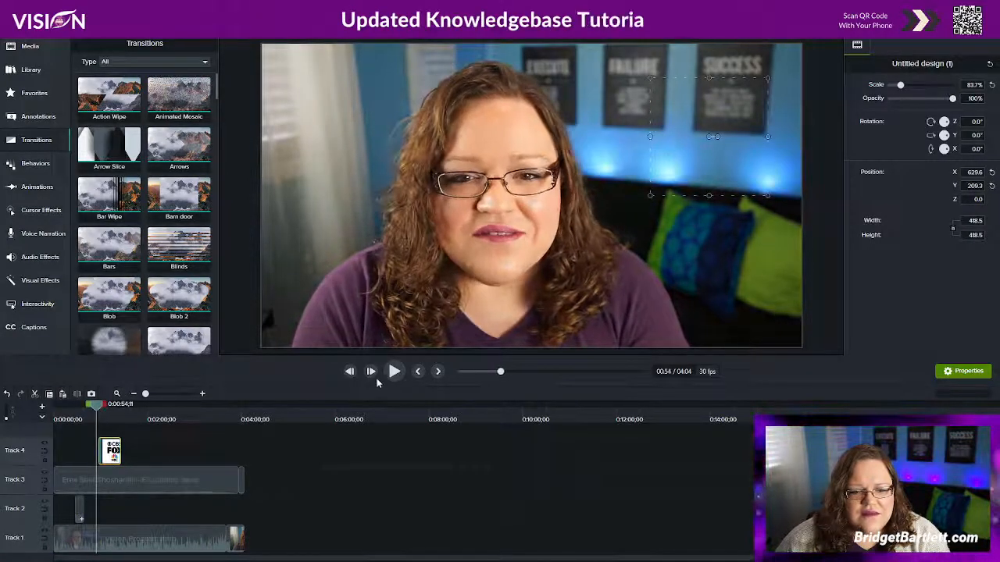
left_click(395, 371)
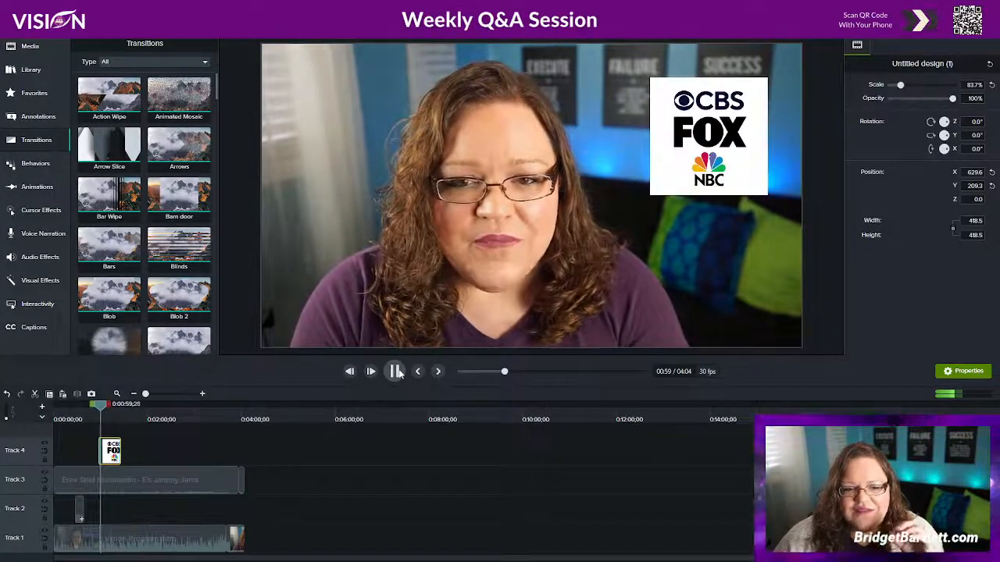
left_click_drag(119, 450, 107, 450)
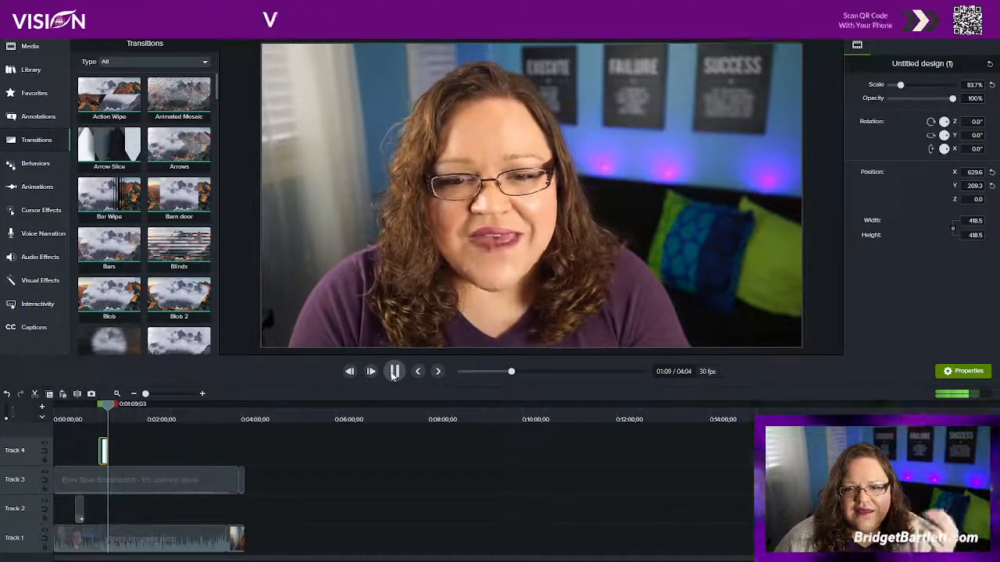
left_click(395, 372)
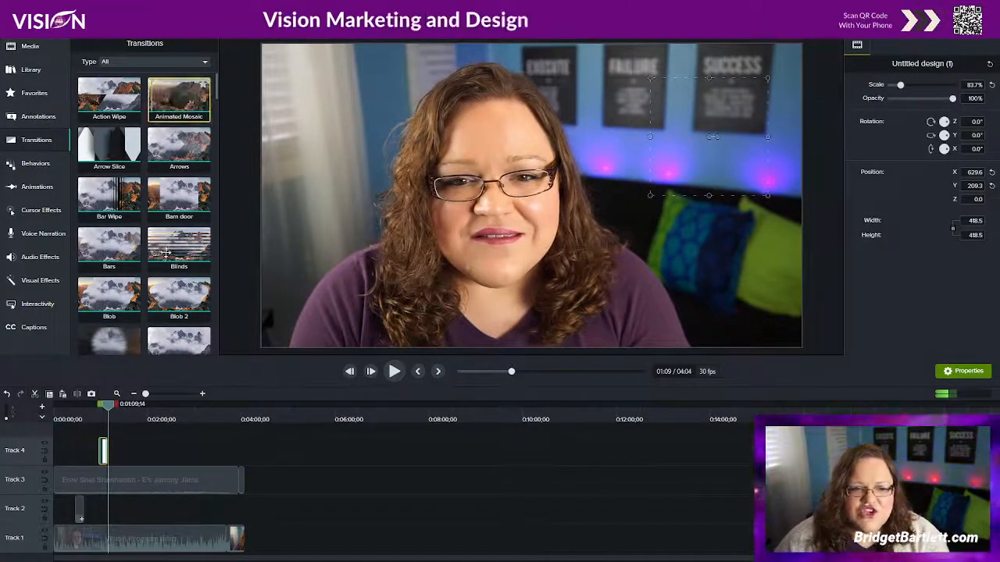
Step: Apply the Fade transition to the Track 4 logo clip
scroll(117, 287, "down", 1)
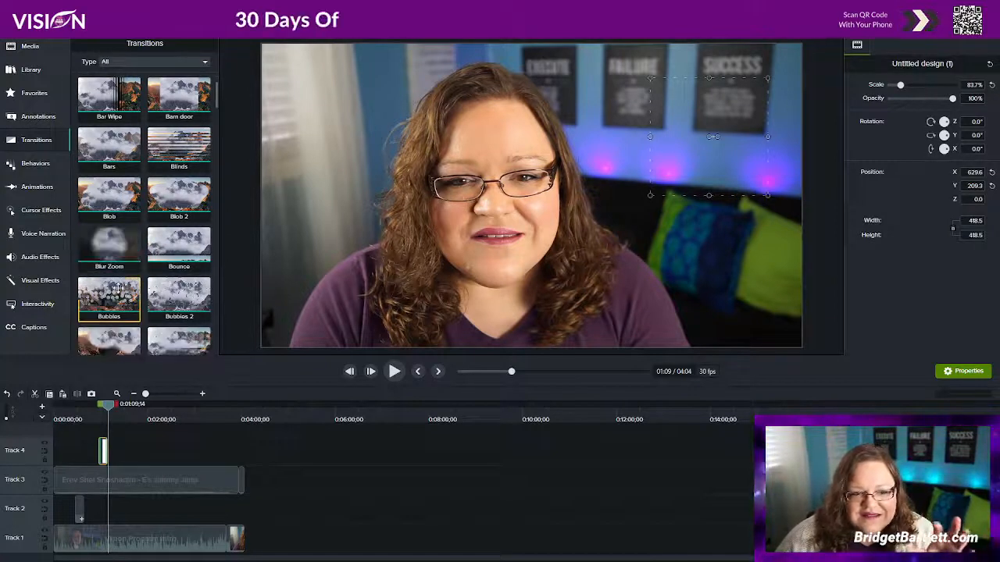
scroll(118, 281, "down", 3)
scroll(121, 269, "down", 5)
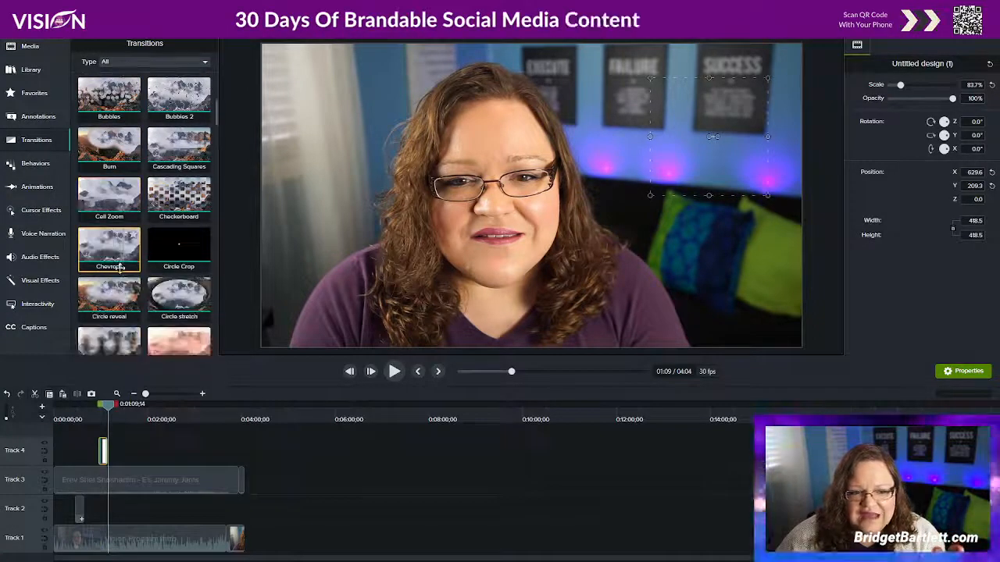
scroll(113, 235, "down", 2)
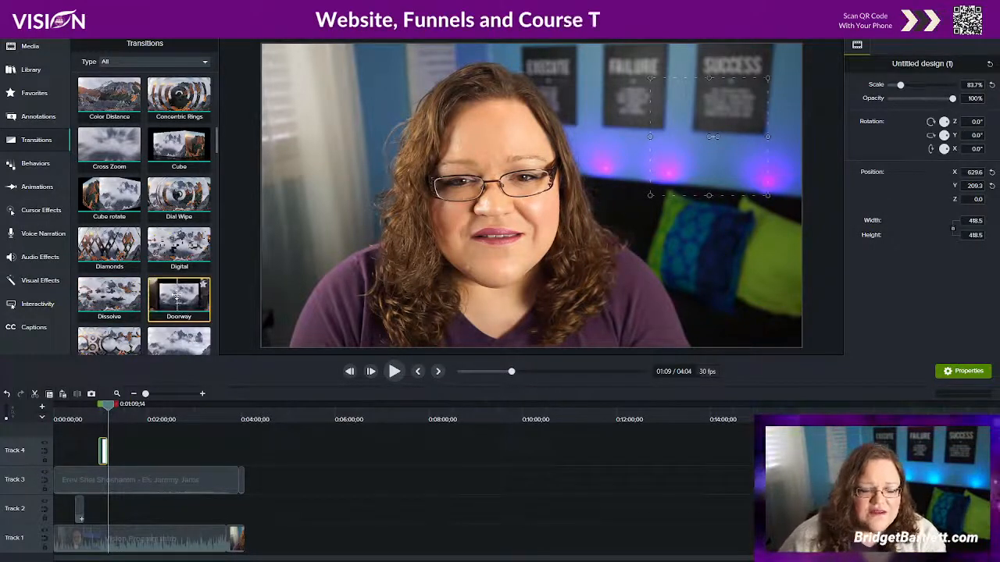
scroll(170, 289, "down", 2)
scroll(168, 246, "down", 2)
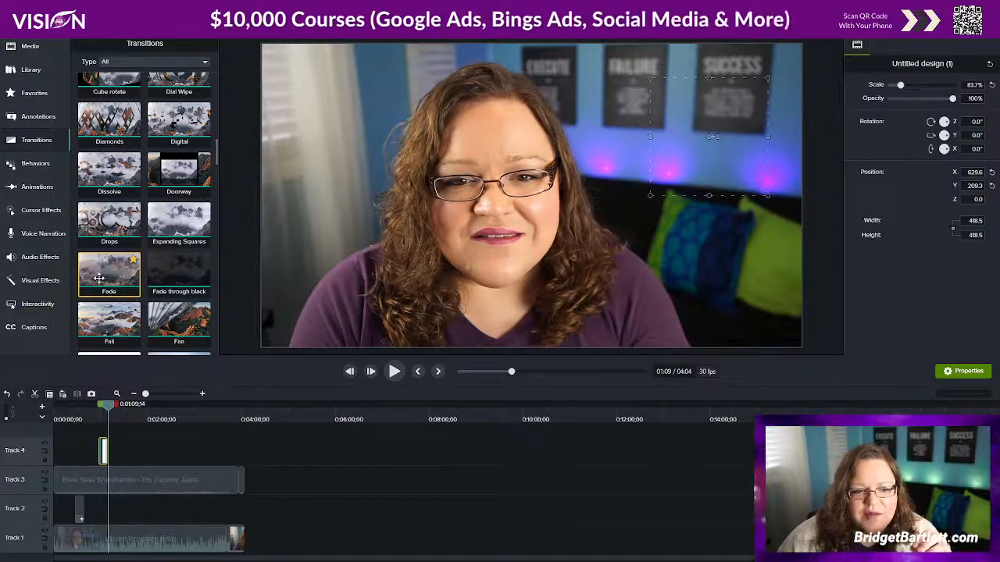
left_click_drag(102, 273, 94, 453)
Step: Play back the start of the Track 4 logo clip from about 0:00:55 and scrub on through the rest of it
left_click_drag(111, 407, 99, 409)
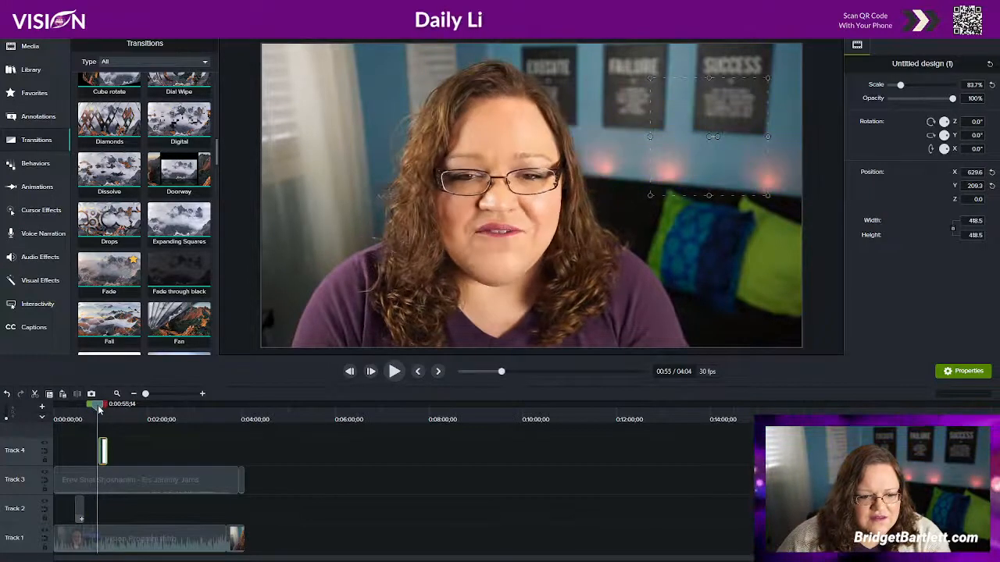
left_click(394, 372)
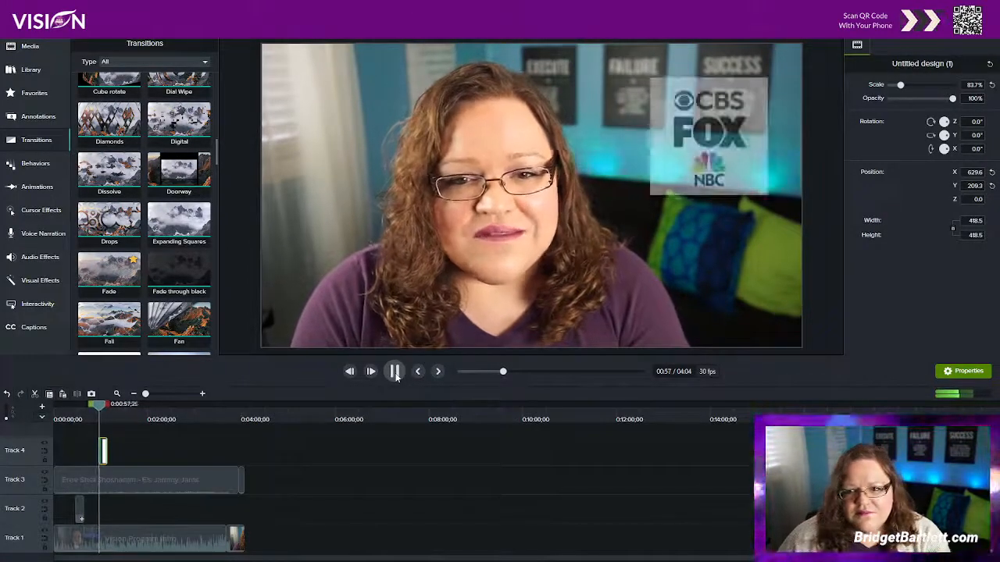
left_click(394, 373)
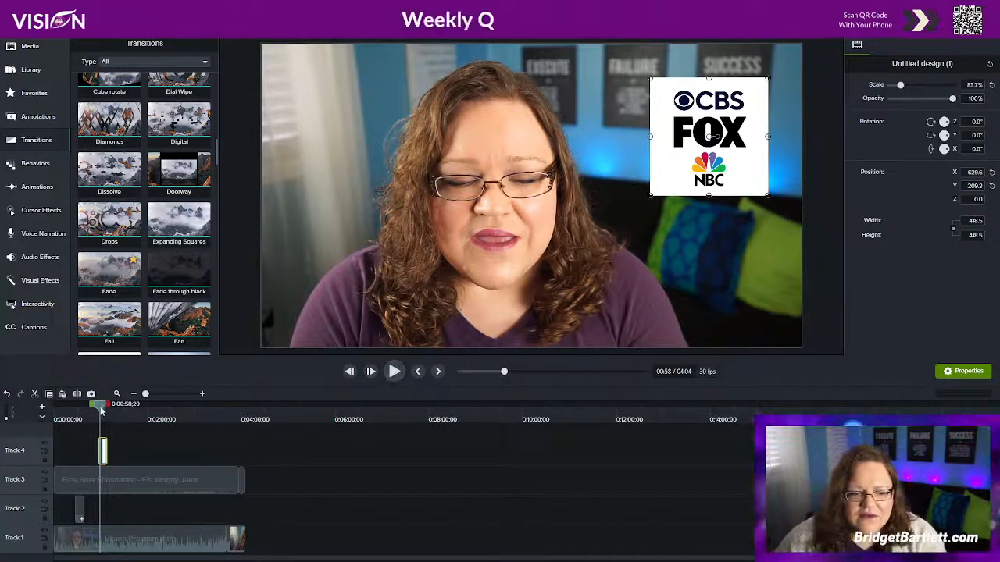
left_click_drag(102, 408, 104, 412)
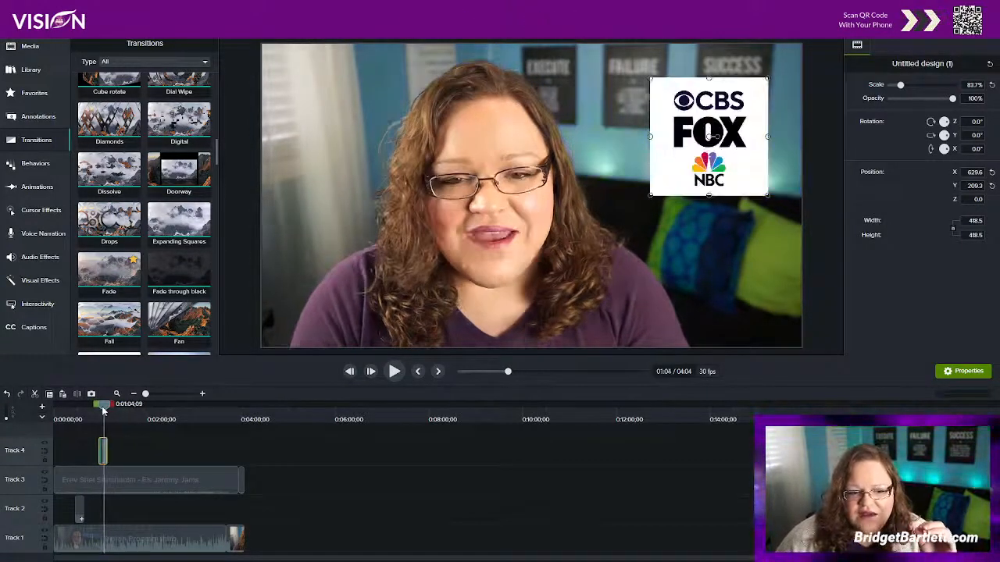
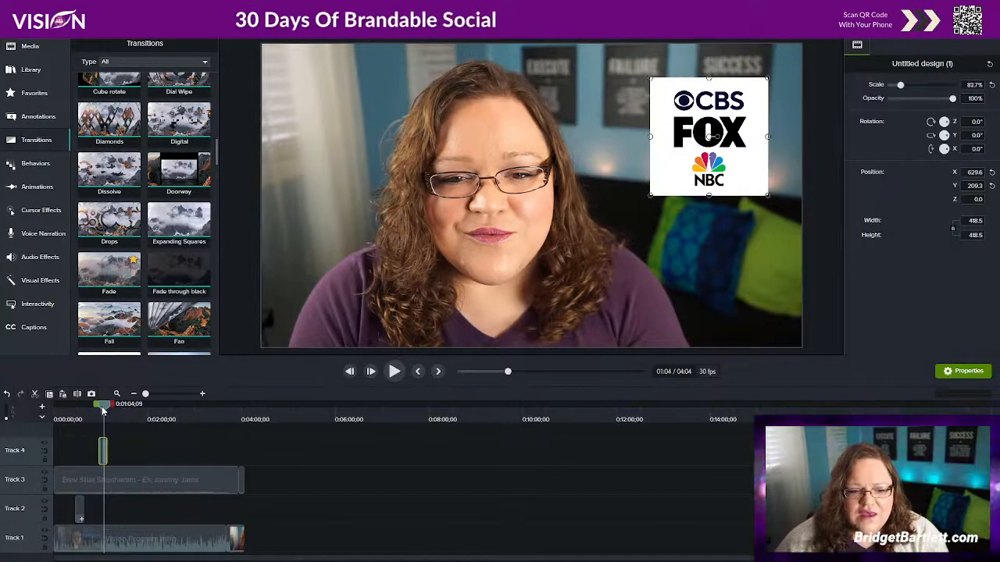
left_click_drag(107, 410, 132, 407)
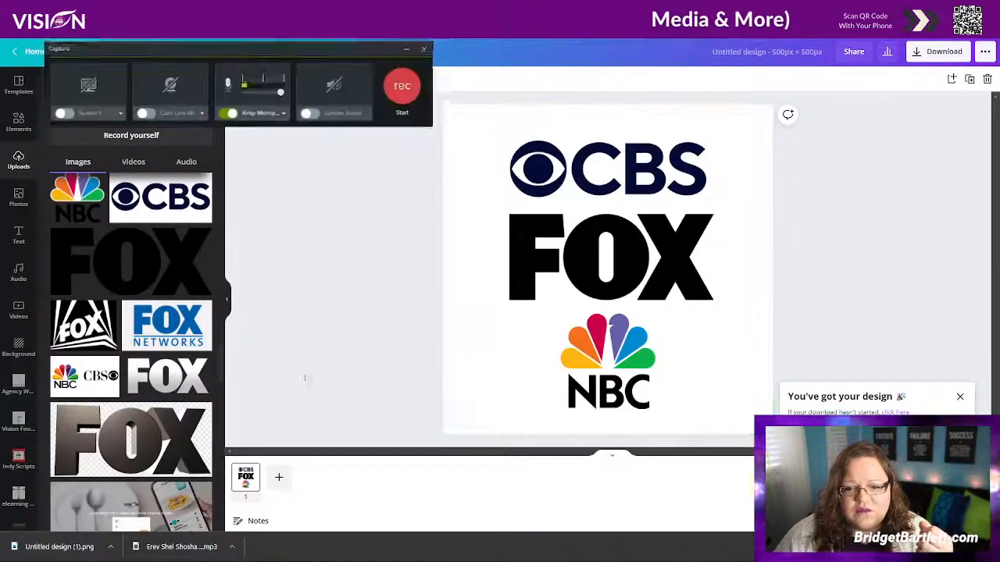
Step: In Canva, open Copy of Marketing Challenge January 2022 - Pro Version from the recent designs and examine its pages
left_click_drag(204, 50, 418, 233)
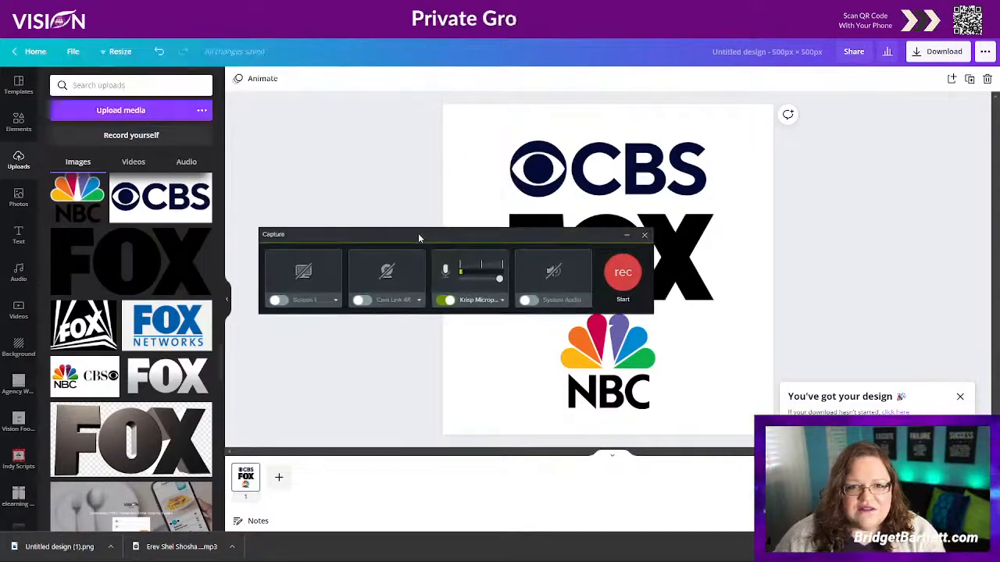
left_click(32, 52)
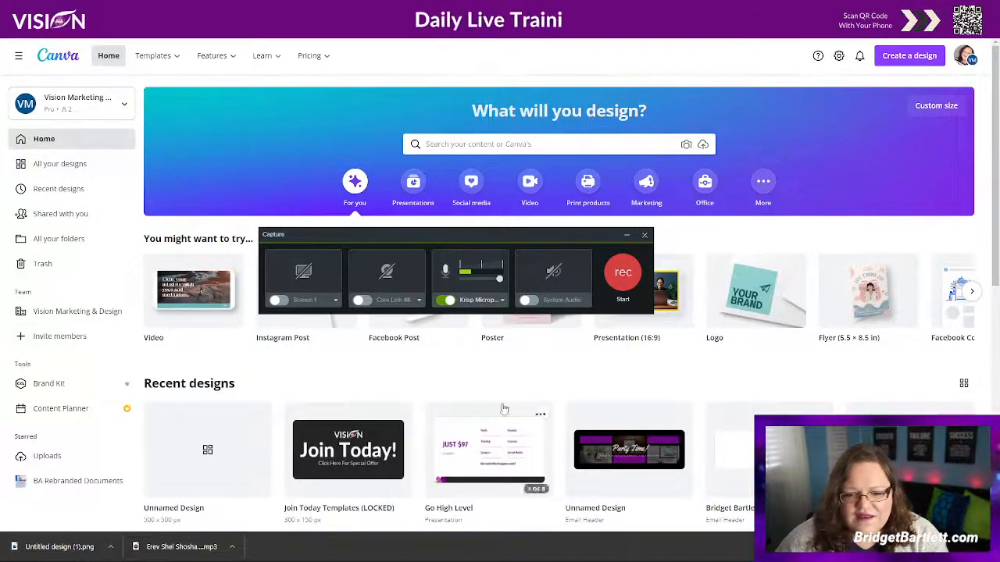
scroll(488, 413, "down", 7)
scroll(657, 159, "up", 1)
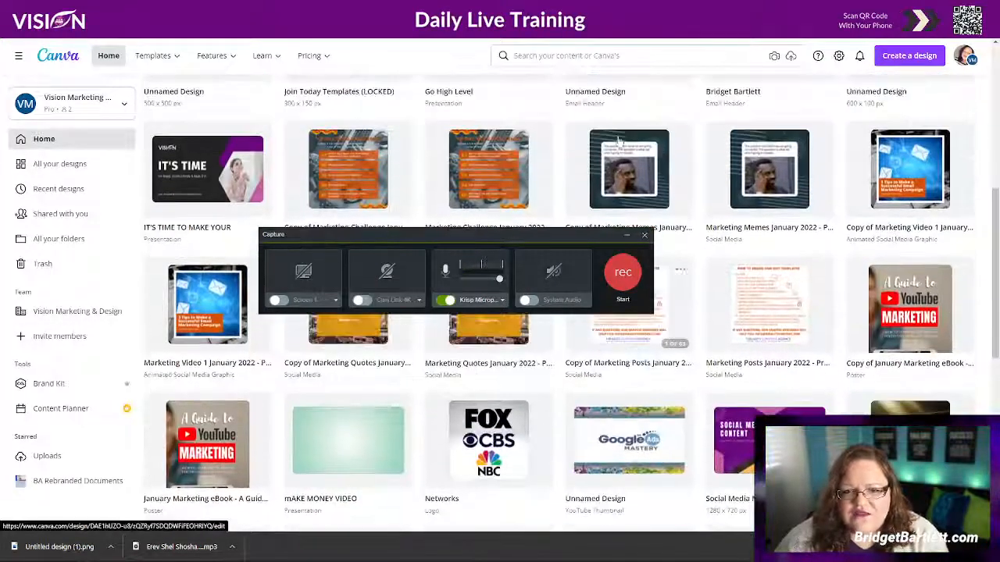
left_click(297, 135)
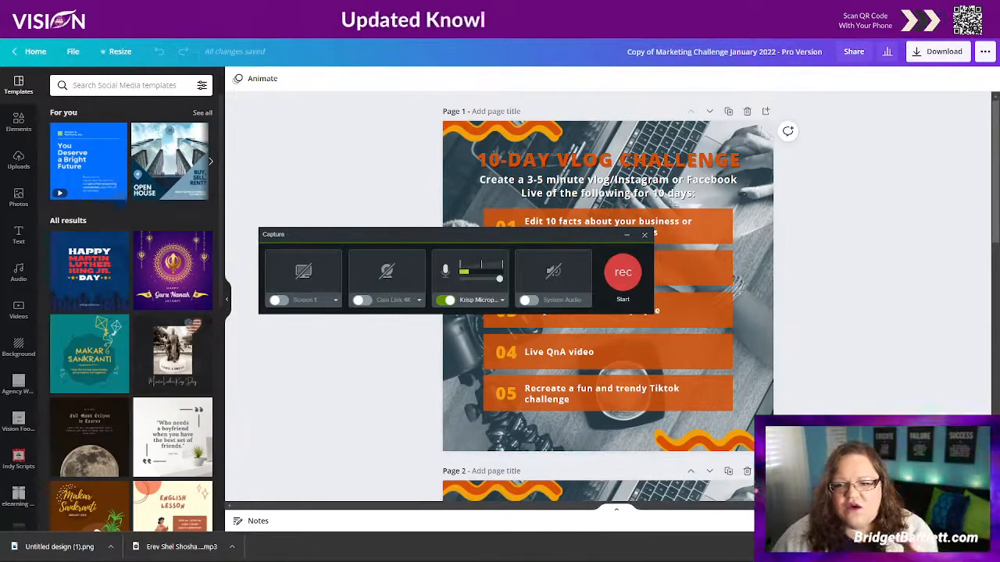
scroll(837, 324, "down", 10)
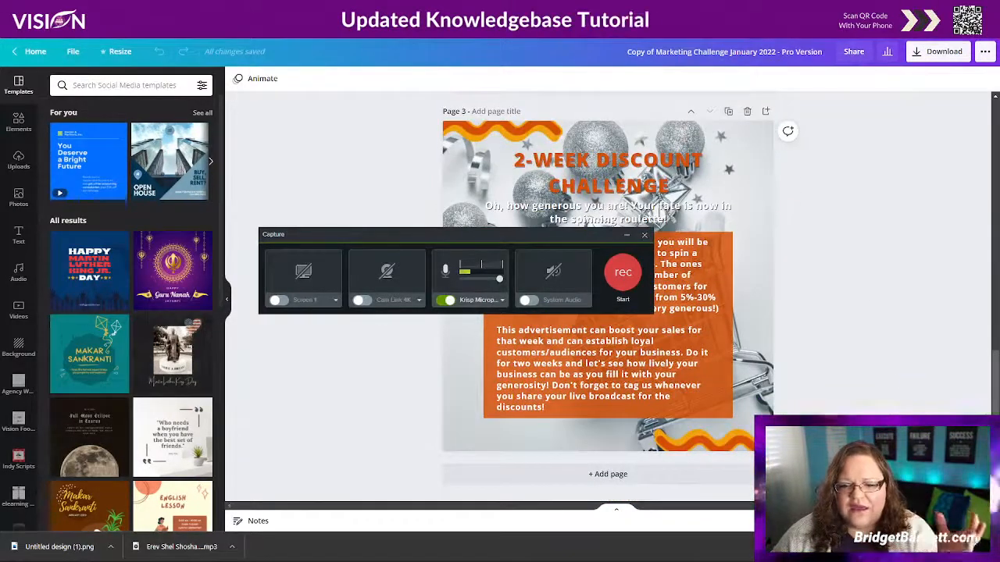
scroll(607, 307, "up", 6)
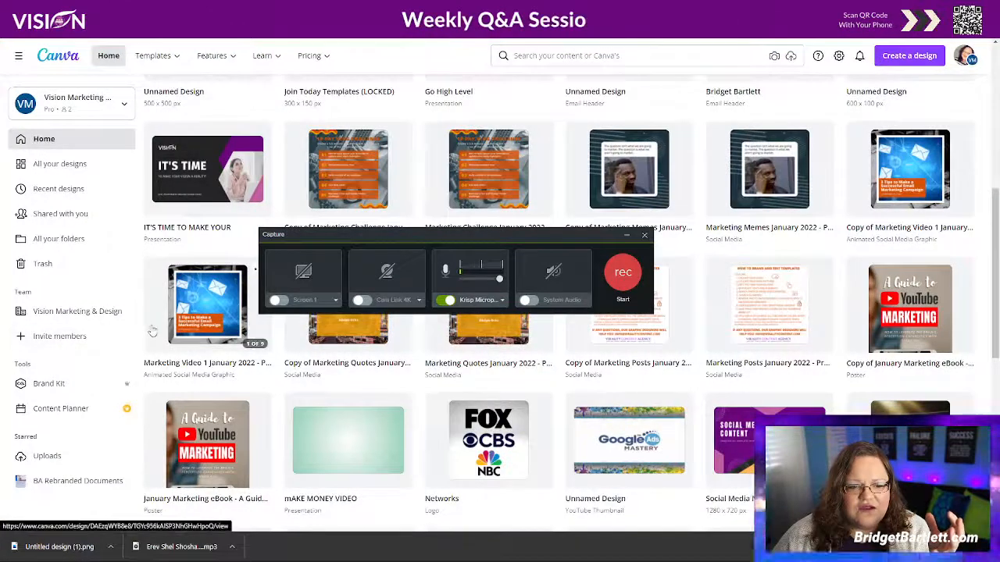
Step: Browse the recent Canva designs and open Marketing Posts January 2022
left_click(152, 332)
left_click(806, 91)
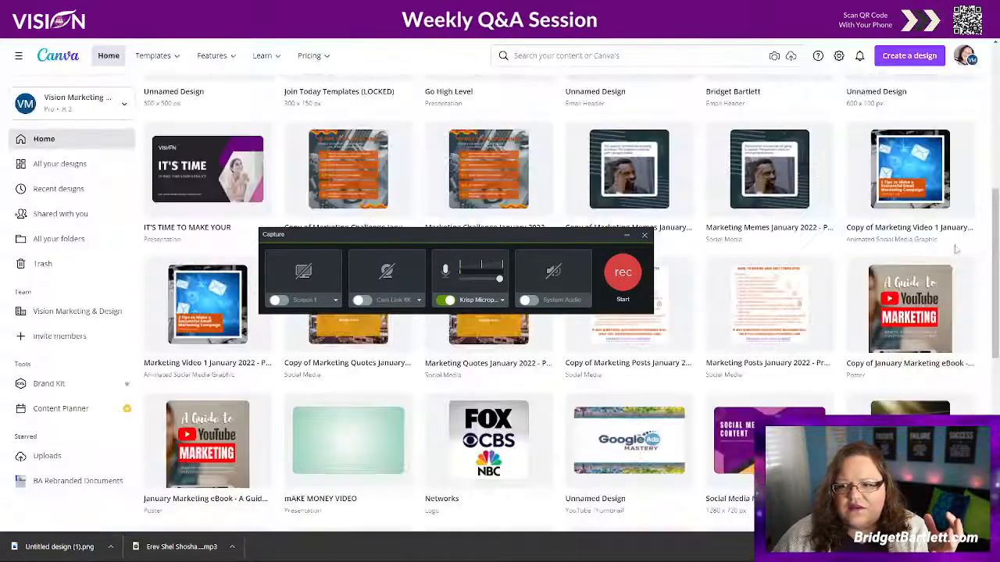
scroll(909, 234, "up", 2)
scroll(908, 234, "down", 3)
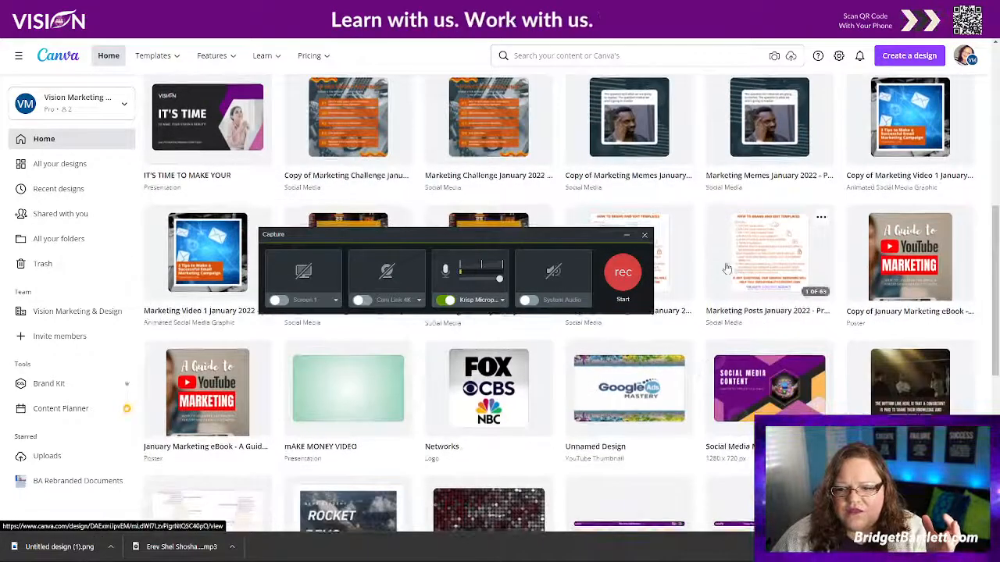
left_click(726, 268)
left_click(834, 92)
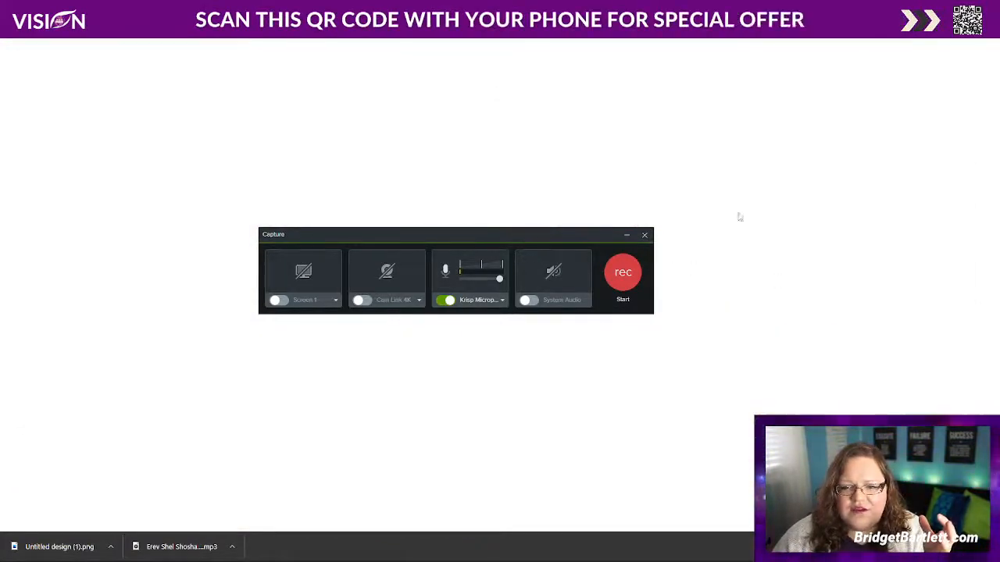
Step: Examine the pages of the Marketing Posts January 2022 design as far as the podcast post and its caption on pages 16 and 17
scroll(819, 208, "down", 15)
scroll(835, 224, "down", 20)
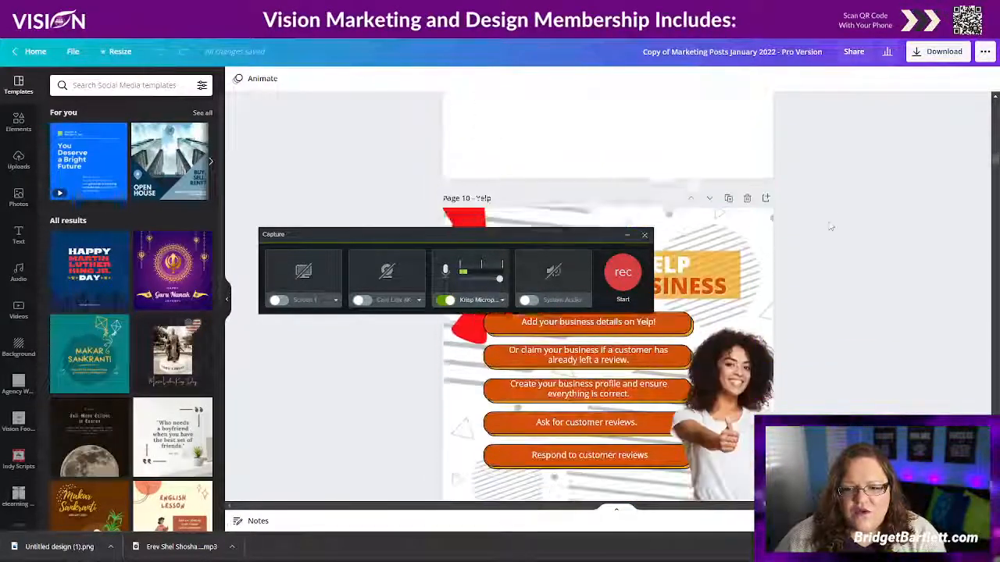
scroll(831, 226, "down", 6)
scroll(814, 235, "down", 15)
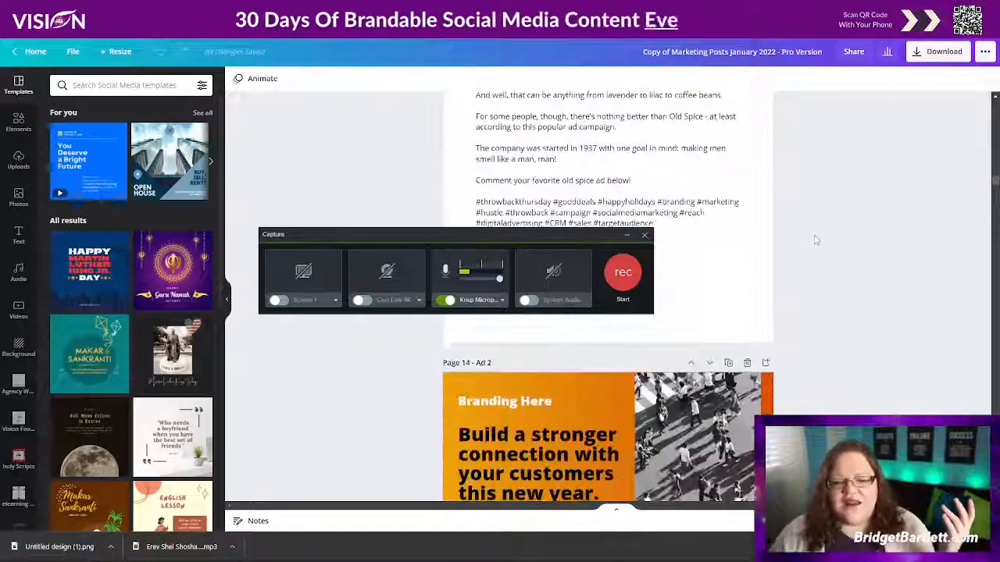
scroll(816, 242, "down", 15)
scroll(815, 251, "down", 2)
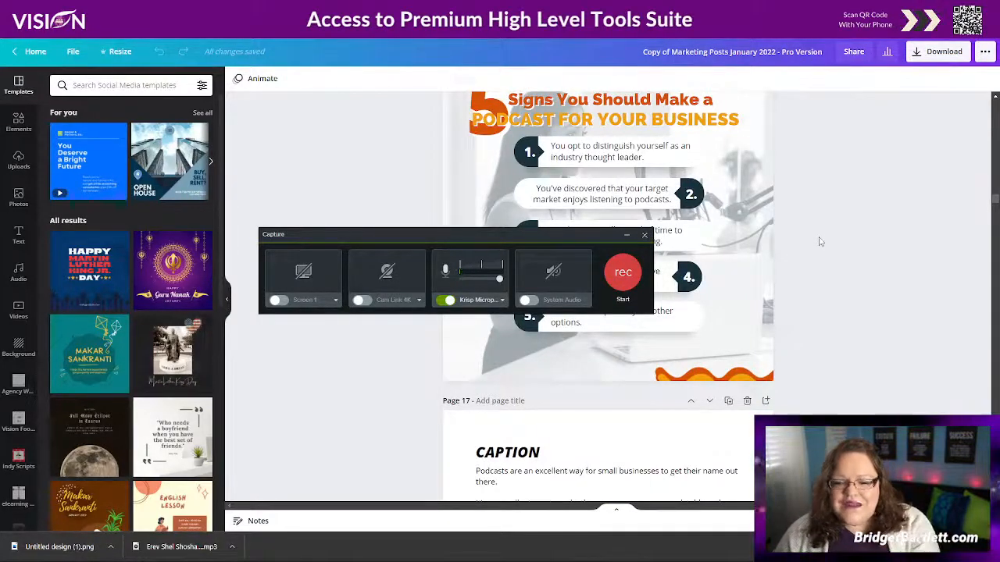
scroll(818, 241, "up", 5)
scroll(851, 262, "up", 7)
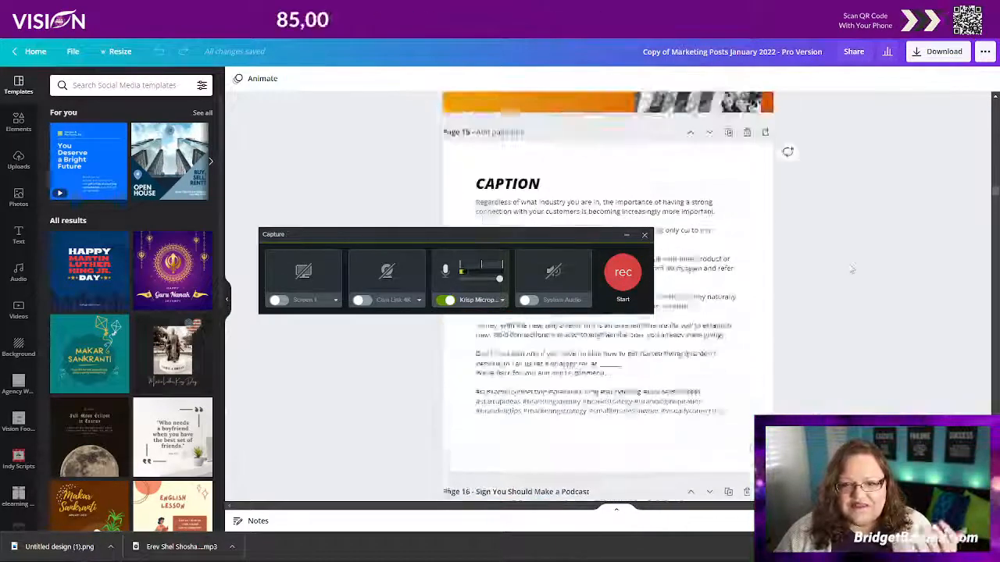
scroll(844, 263, "down", 8)
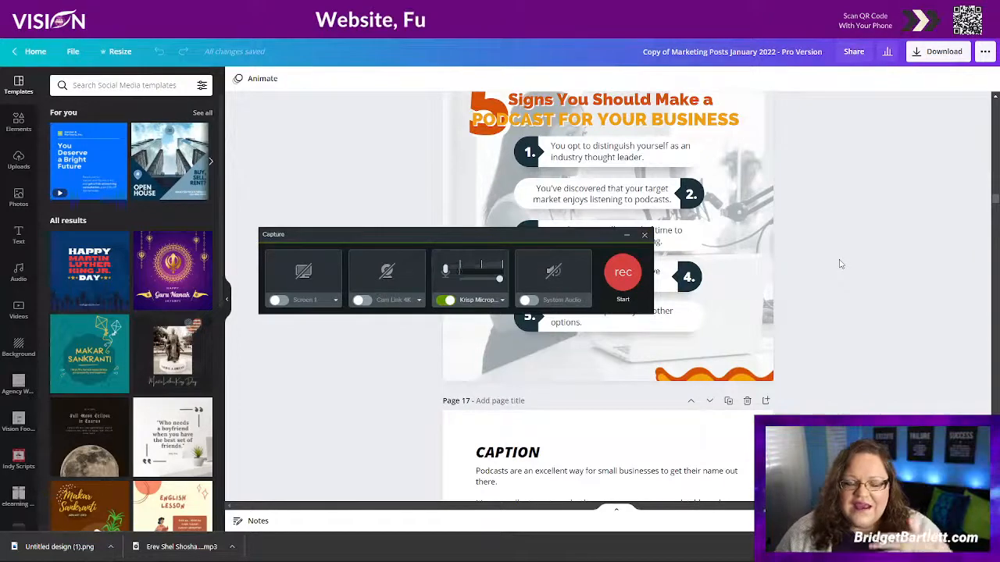
scroll(840, 261, "down", 3)
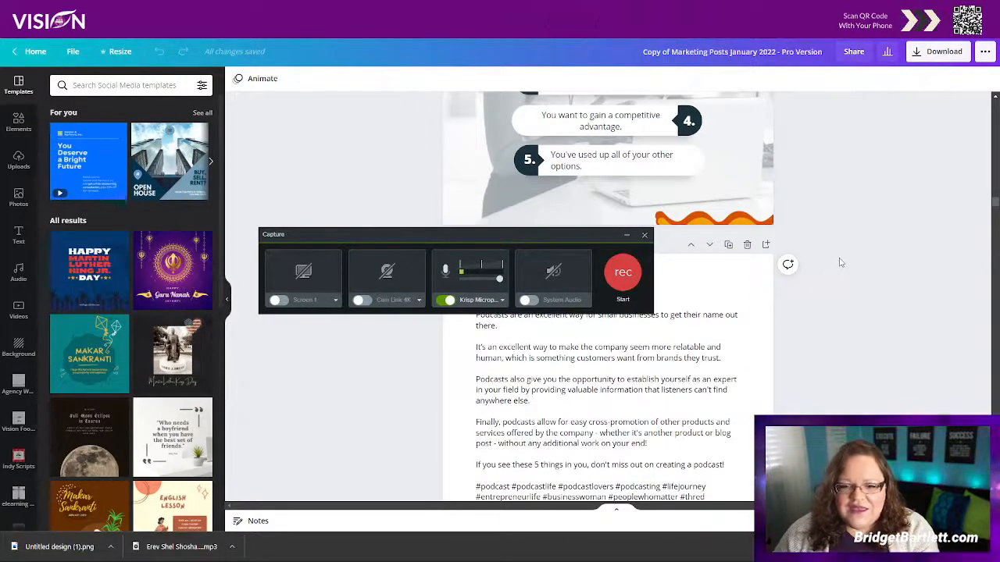
scroll(841, 262, "up", 2)
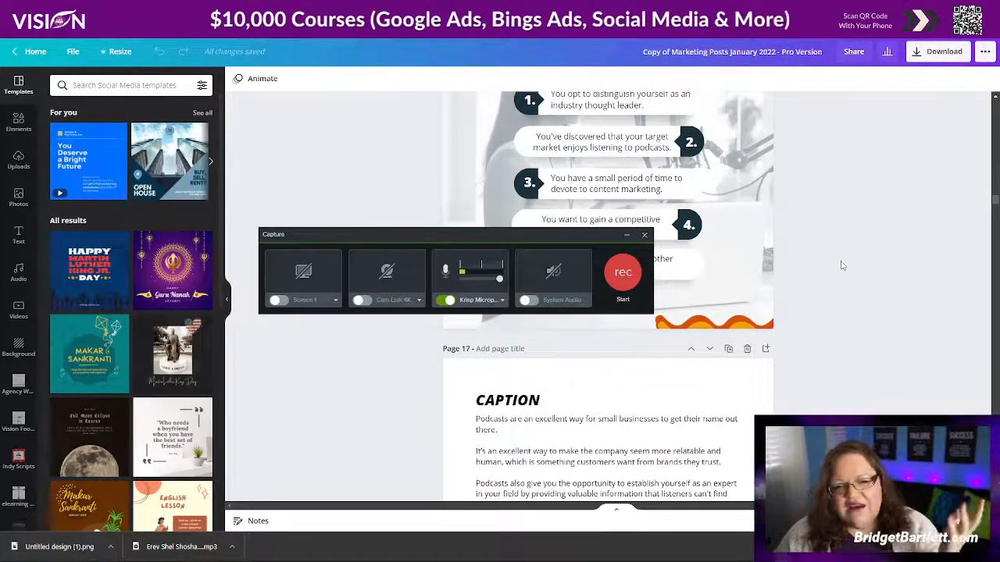
scroll(841, 265, "down", 1)
scroll(841, 266, "down", 1)
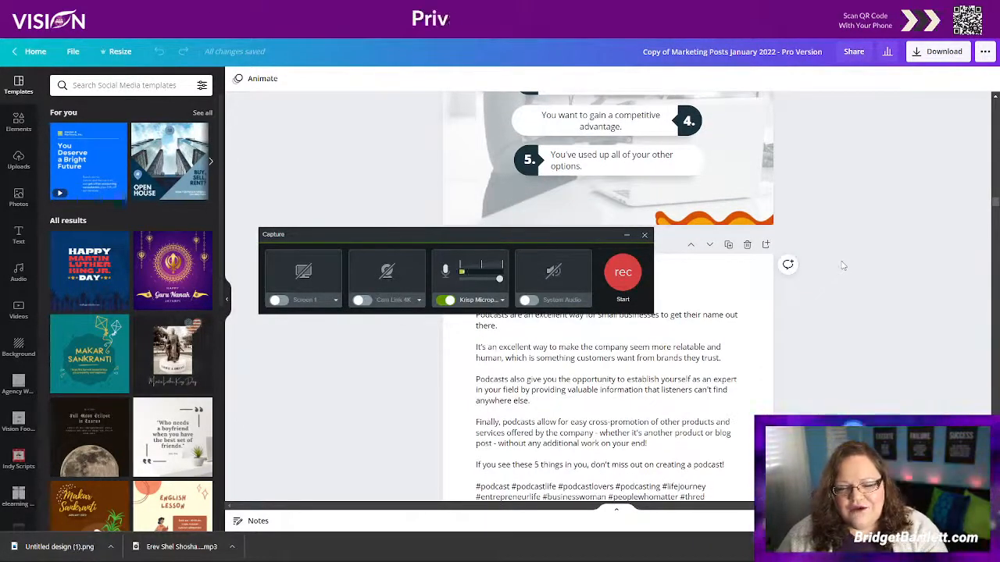
Step: Look through the Did You Know post and its caption, and bring the More Views Tips post on page 20 into view
scroll(843, 265, "down", 10)
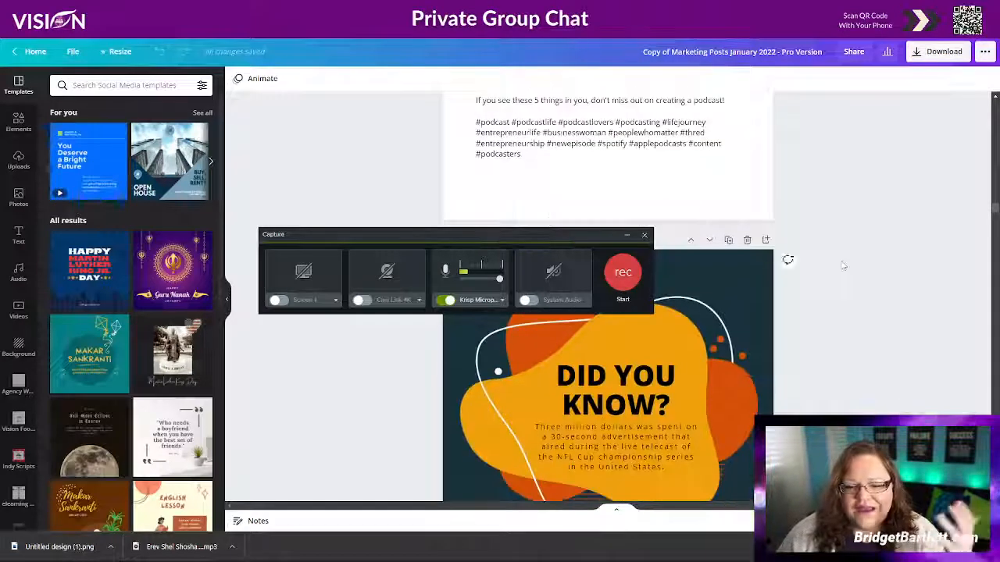
scroll(838, 322, "down", 6)
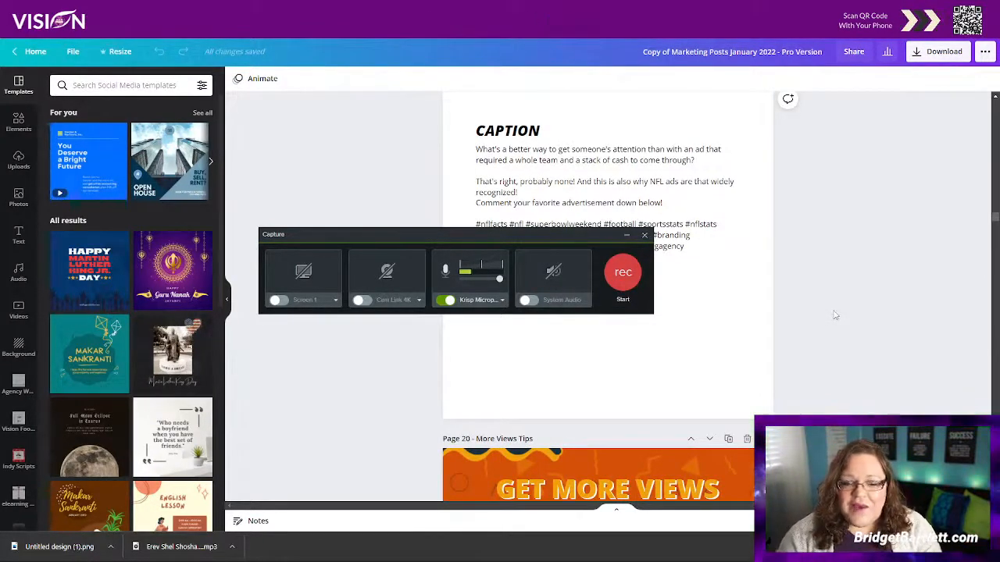
scroll(835, 316, "down", 1)
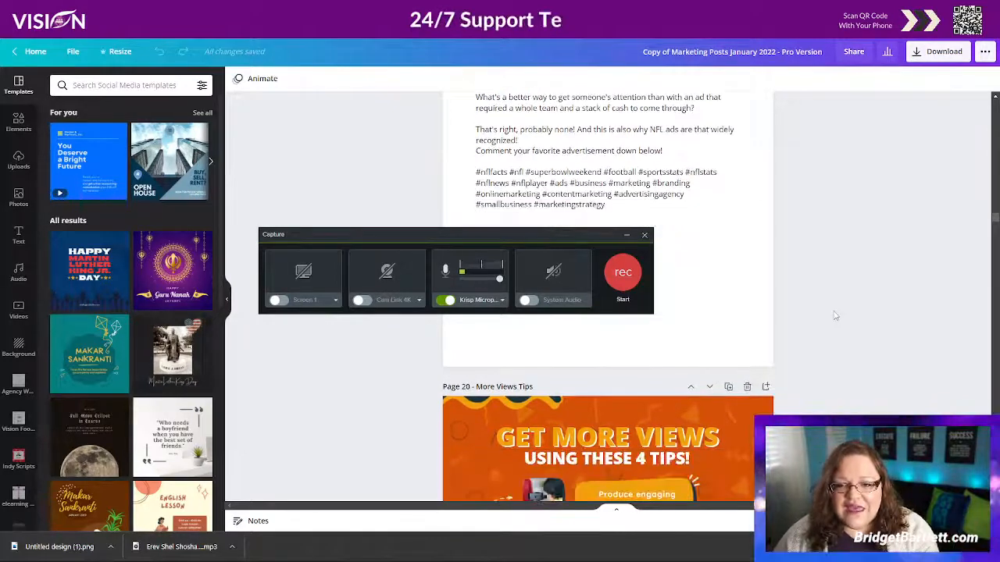
scroll(835, 316, "down", 4)
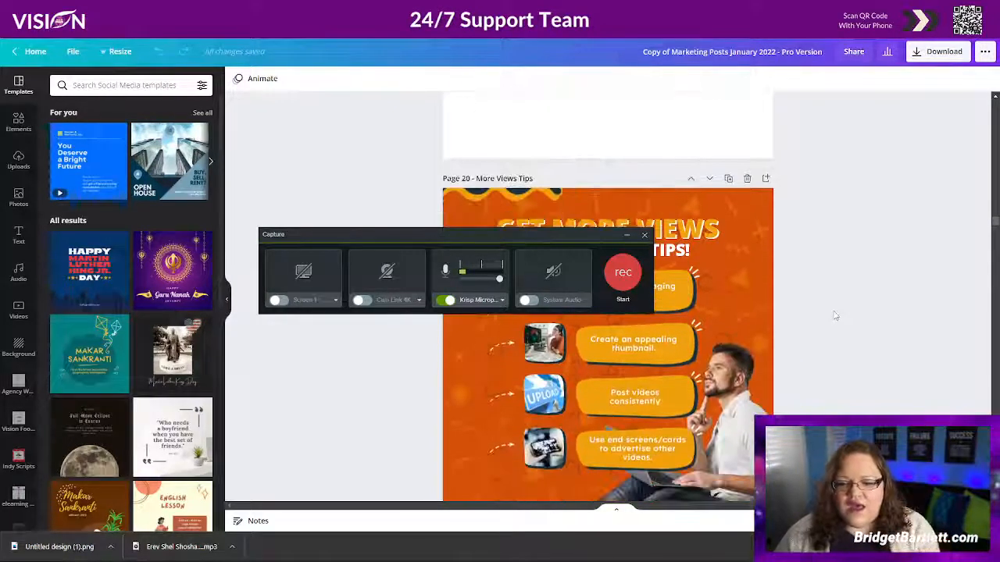
scroll(838, 302, "down", 3)
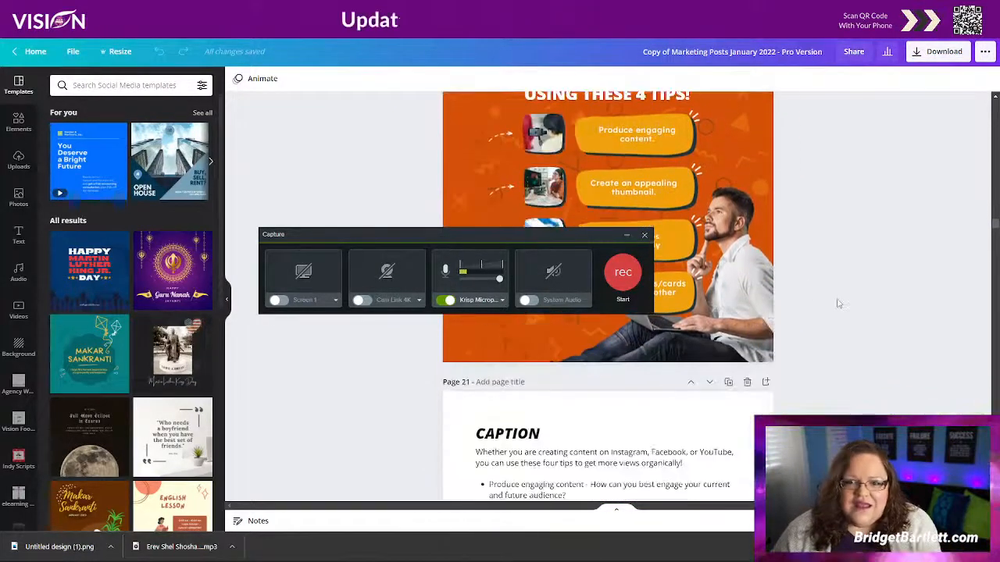
scroll(840, 303, "up", 1)
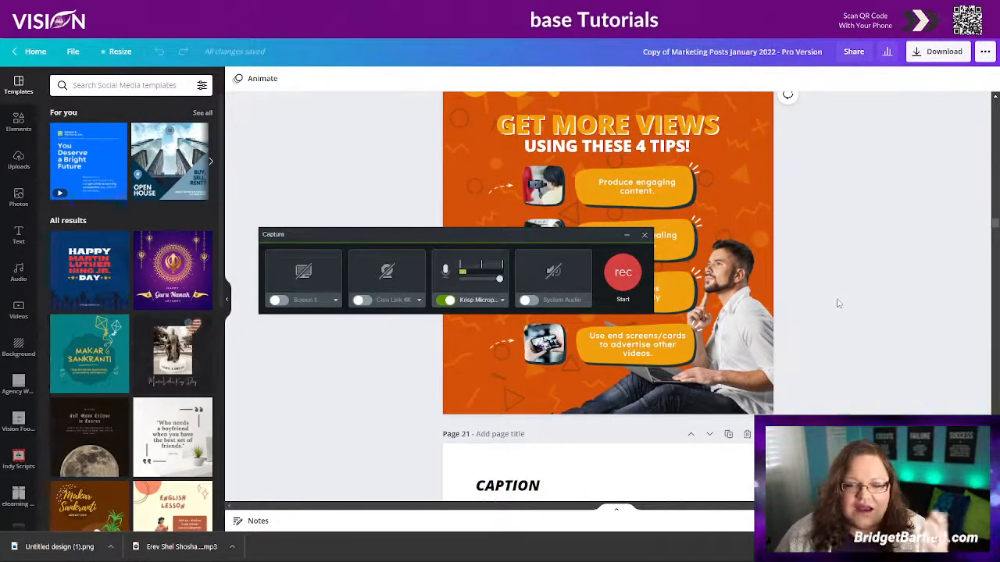
scroll(832, 309, "up", 1)
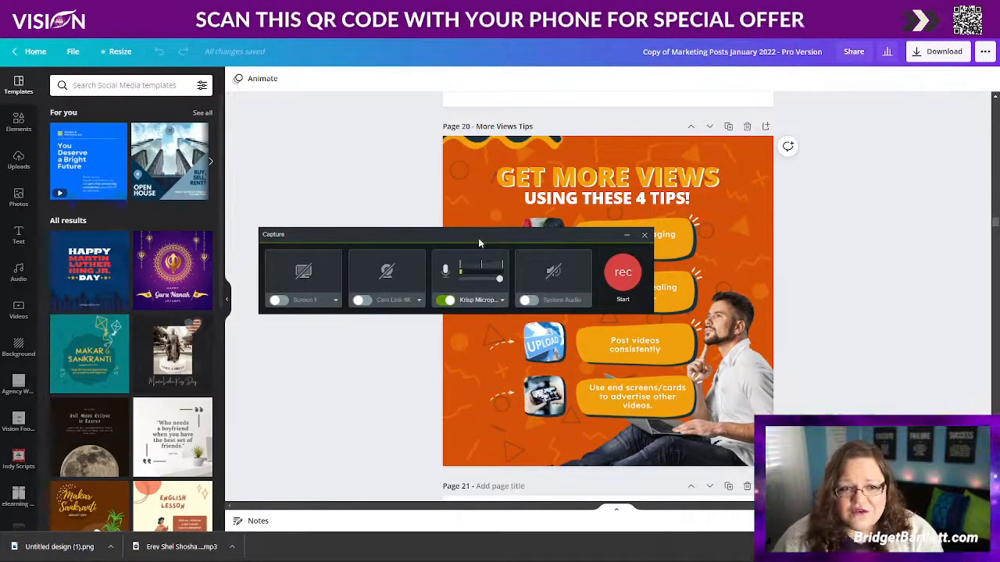
Step: Set Camtasia's capture to record Screen 1 at 1920 x 1080 with the microphone off, and start recording
left_click_drag(449, 238, 266, 106)
left_click(95, 171)
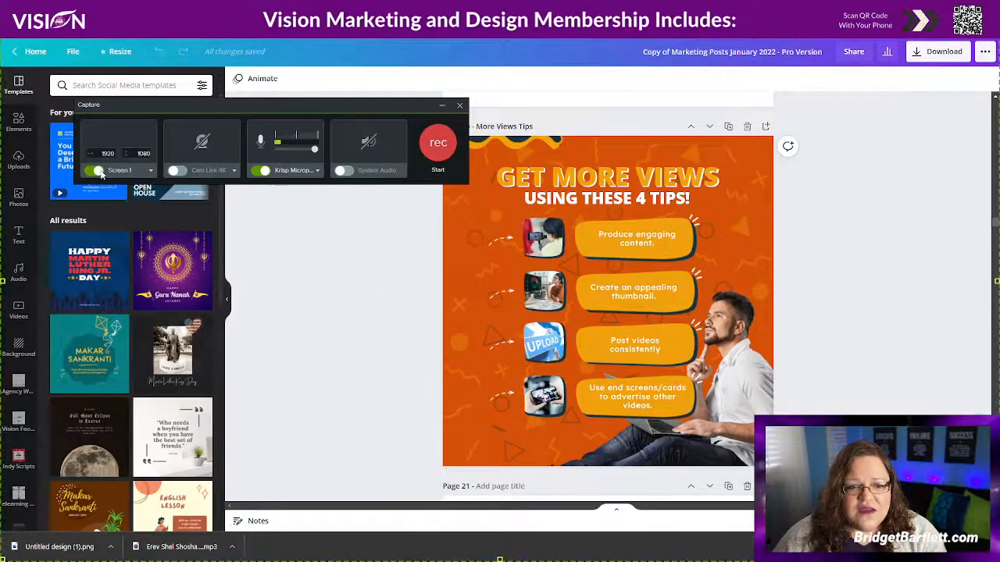
left_click(260, 171)
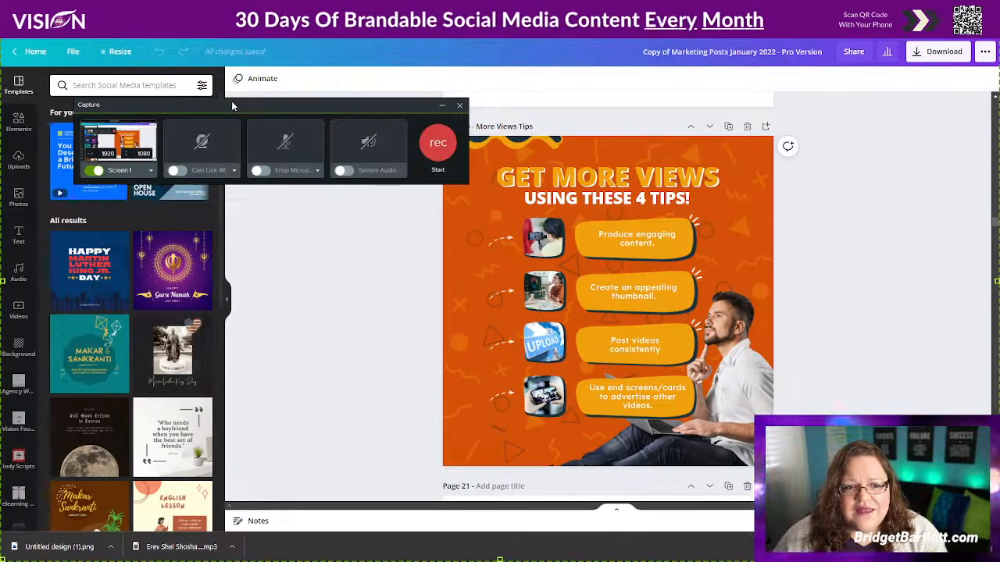
left_click_drag(231, 101, 214, 70)
left_click(415, 118)
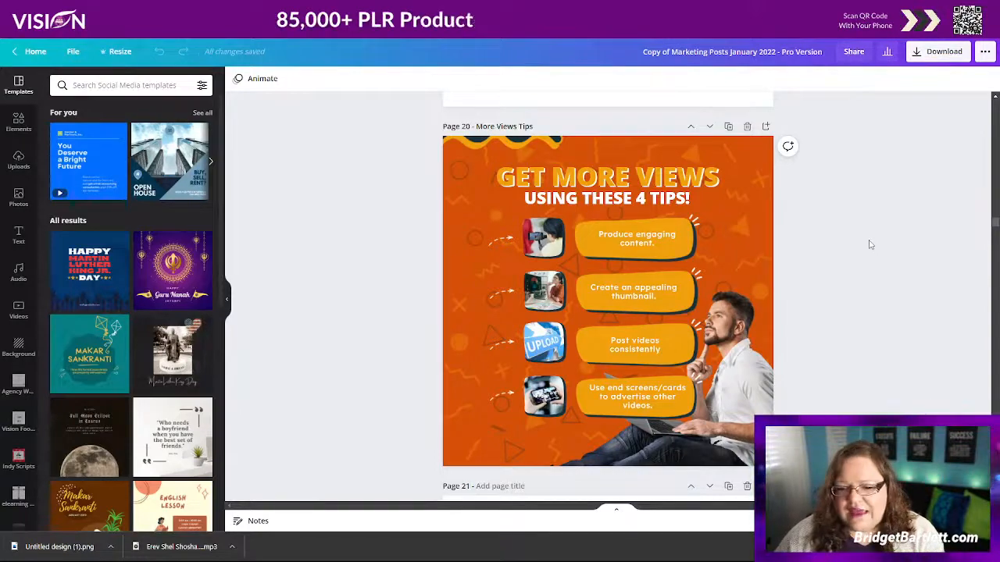
Step: Record a scroll through the Canva design from page 20 to the Conversational Marketing post before page 37, and stop the recording
scroll(871, 244, "down", 10)
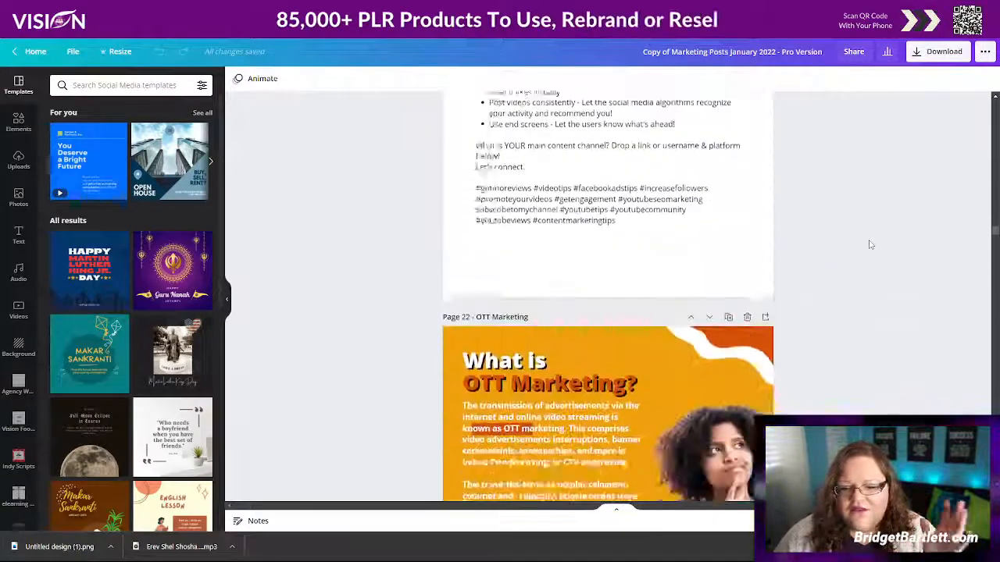
scroll(870, 244, "down", 10)
scroll(870, 245, "down", 10)
scroll(866, 241, "down", 5)
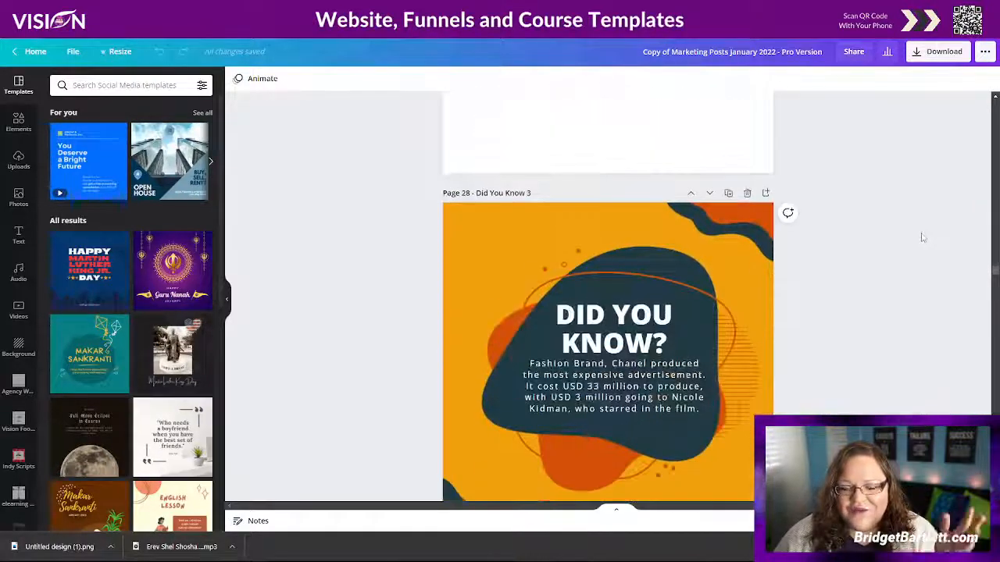
scroll(923, 238, "down", 10)
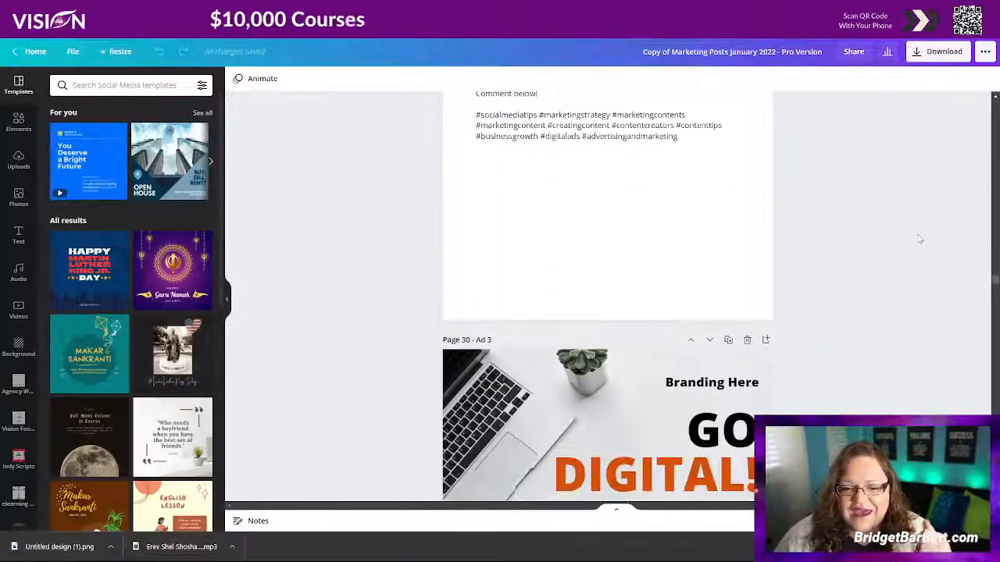
scroll(920, 239, "down", 3)
scroll(870, 274, "down", 5)
scroll(875, 268, "down", 12)
scroll(875, 268, "down", 12)
scroll(874, 268, "down", 3)
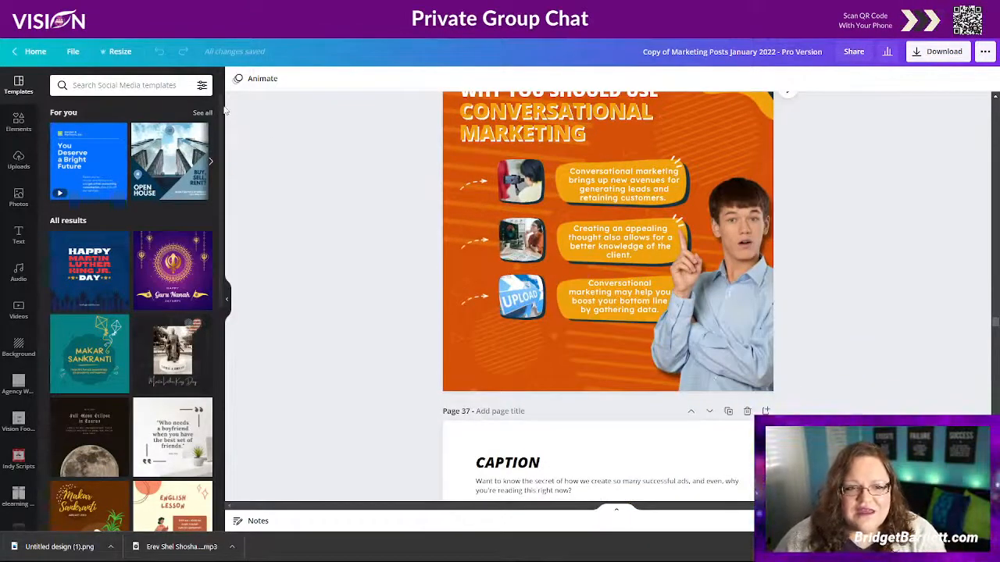
key("F10")
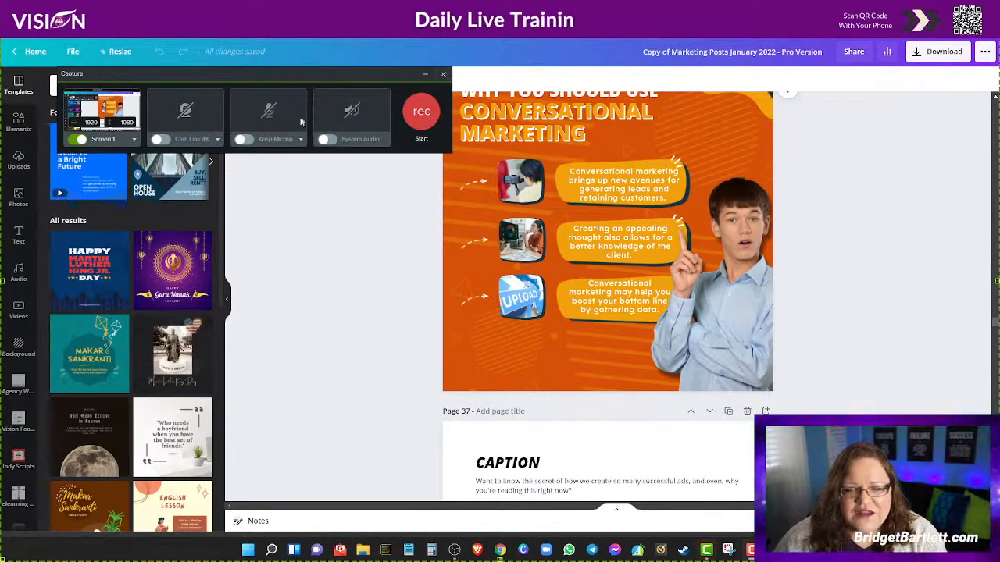
Step: Back in the Camtasia editor, place the new screen recording on Track 4 at about 0:01:36 and play it to about 0:01:46
left_click(706, 551)
left_click(442, 73)
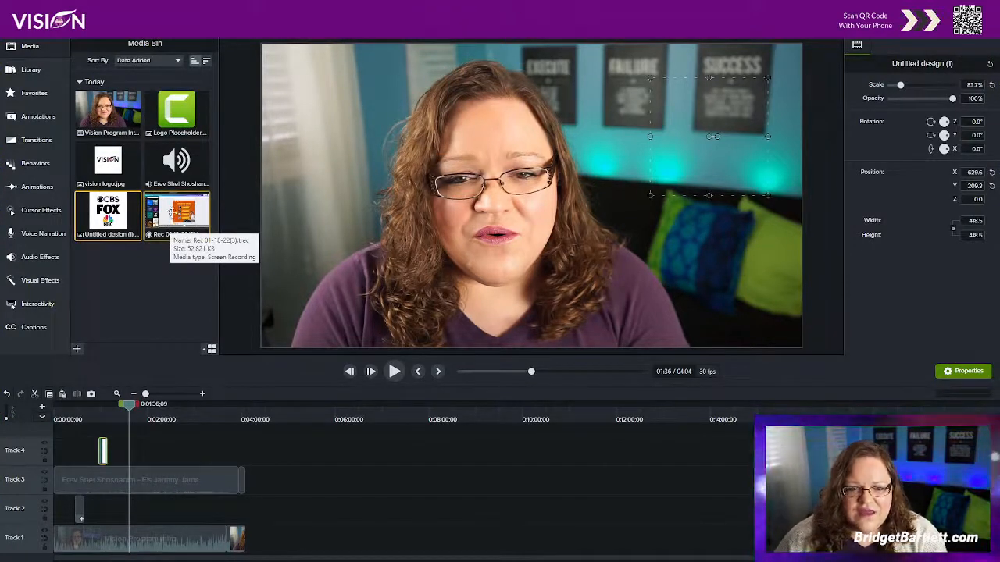
left_click_drag(170, 213, 136, 458)
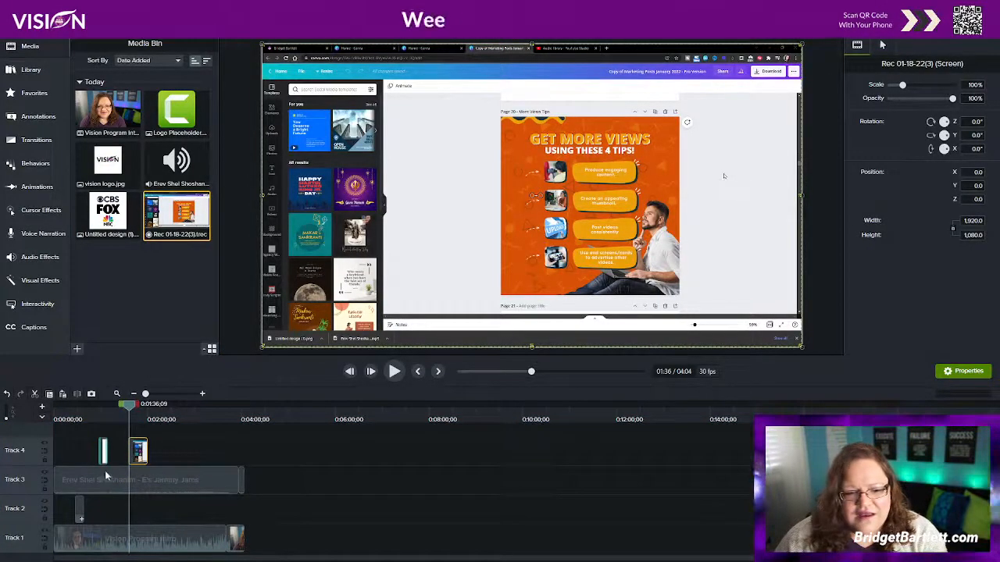
left_click(394, 373)
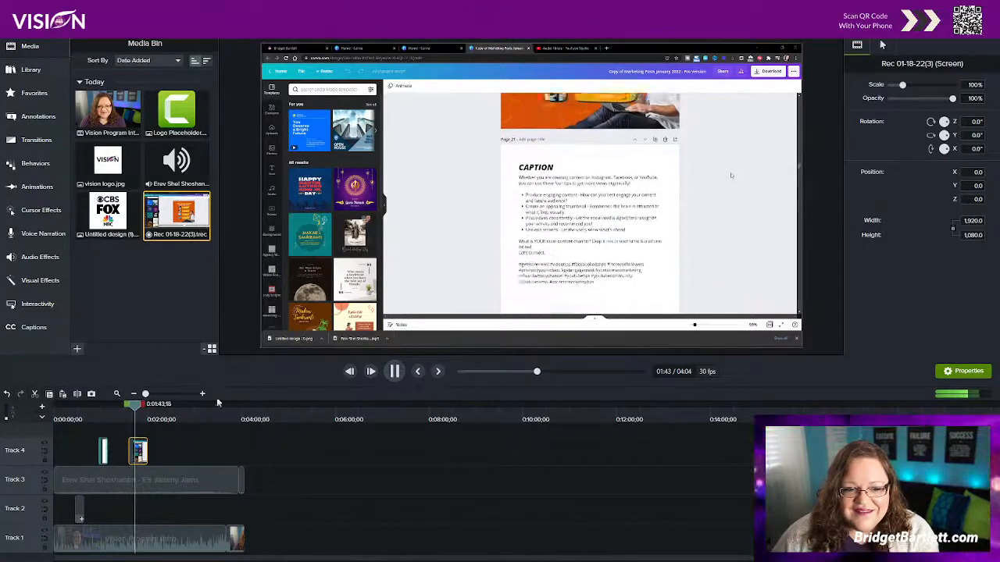
left_click(396, 372)
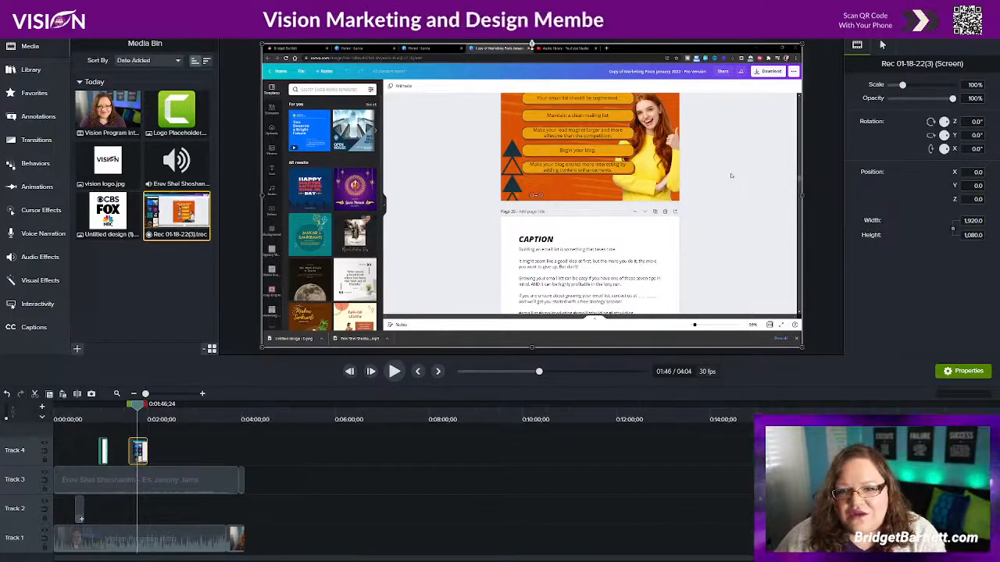
Step: Scale the screen recording down to about 39% and position it beside the speaker's head in the upper-right corner of the video frame
left_click_drag(532, 44, 532, 20)
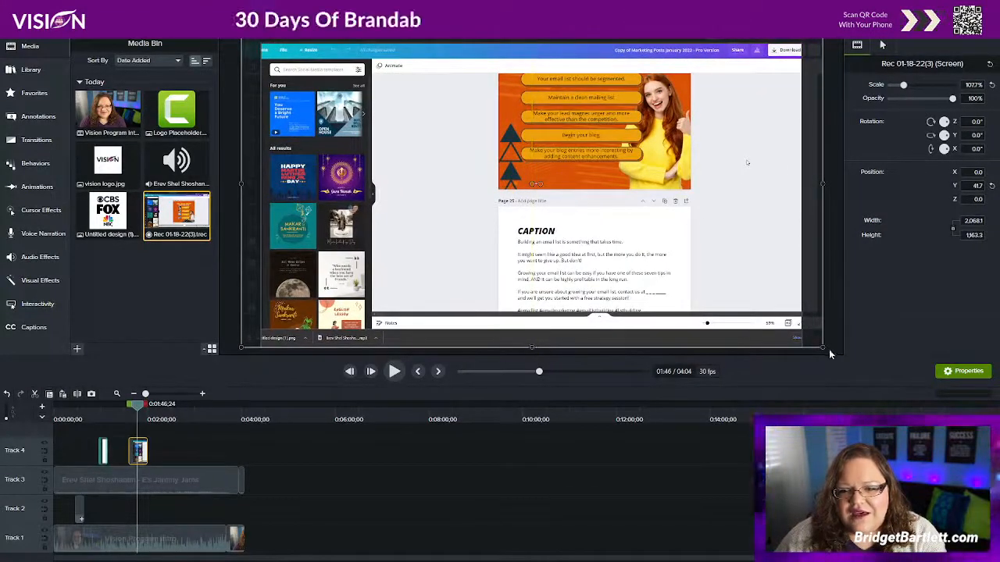
left_click_drag(823, 347, 647, 248)
left_click_drag(415, 155, 542, 170)
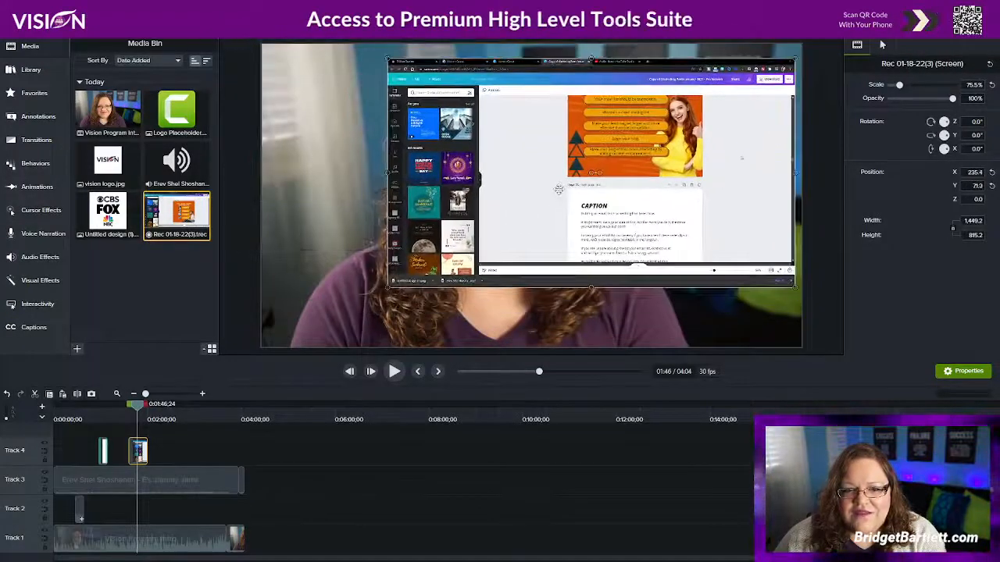
left_click_drag(386, 288, 583, 179)
mouse_move(689, 125)
left_mouse_down()
mouse_move(708, 106)
mouse_move(681, 117)
left_mouse_up()
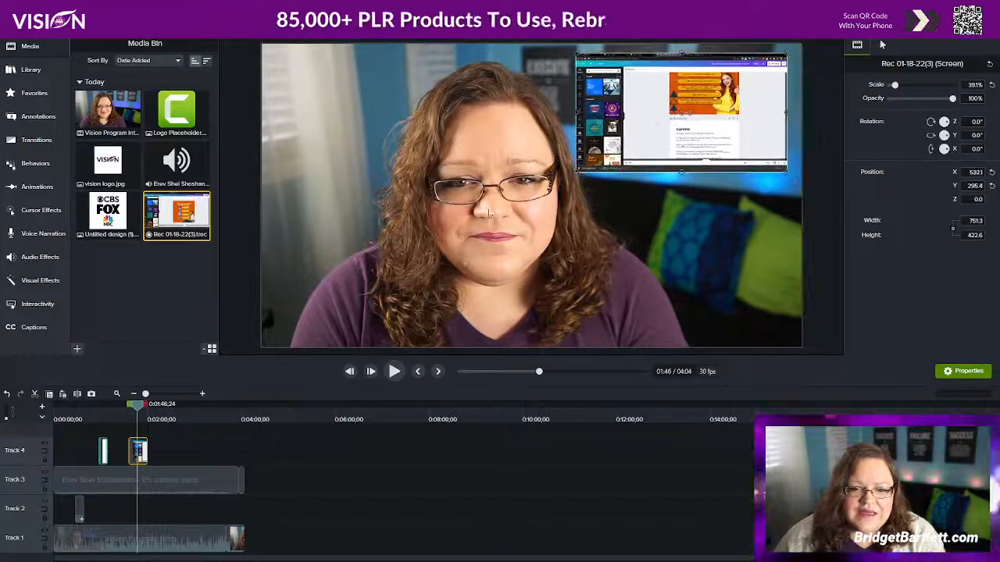
Step: Play back the video with the small recording overlay from about 0:01:46 to 0:01:49
scroll(695, 135, "up", 3)
scroll(707, 132, "down", 2)
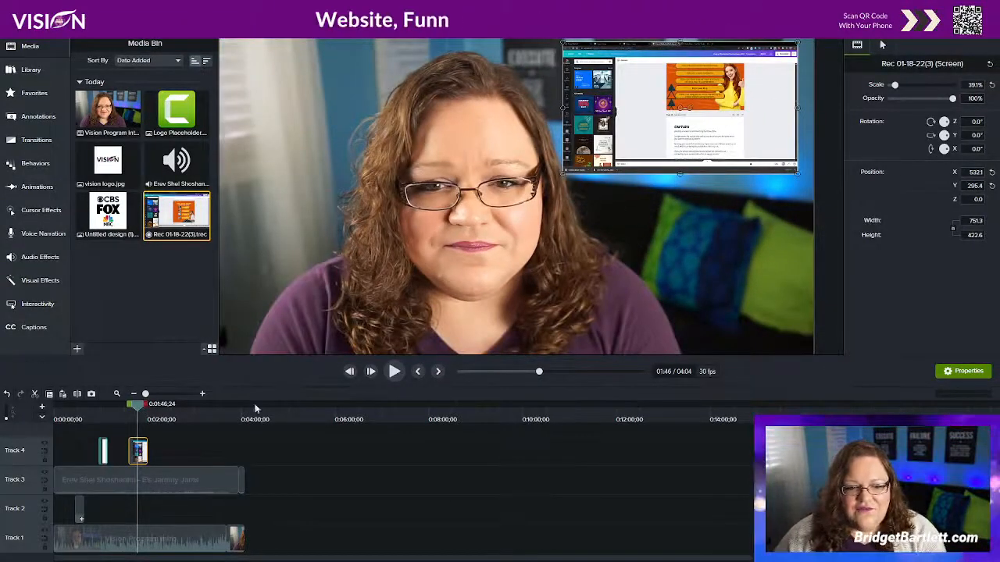
left_click(394, 372)
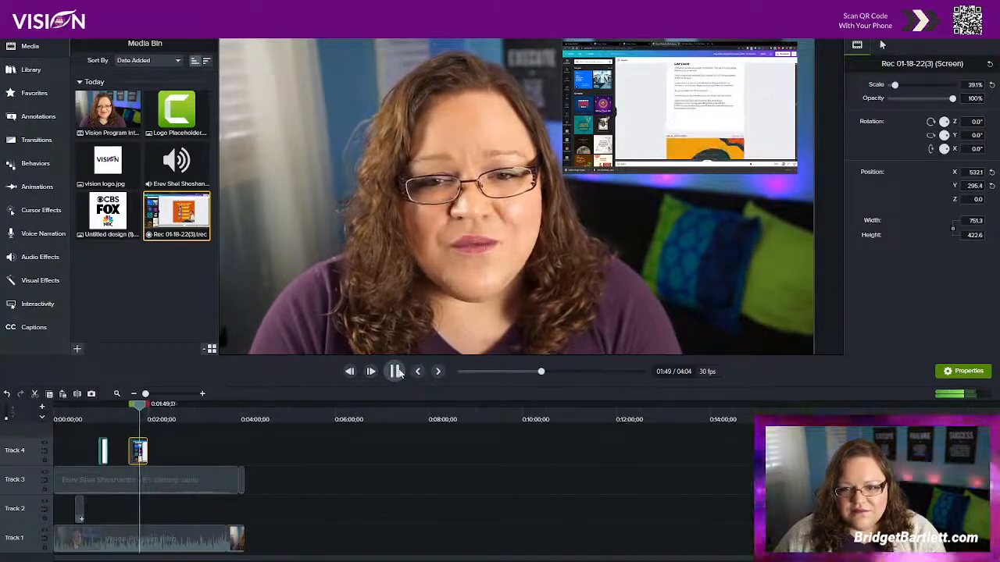
left_click(396, 372)
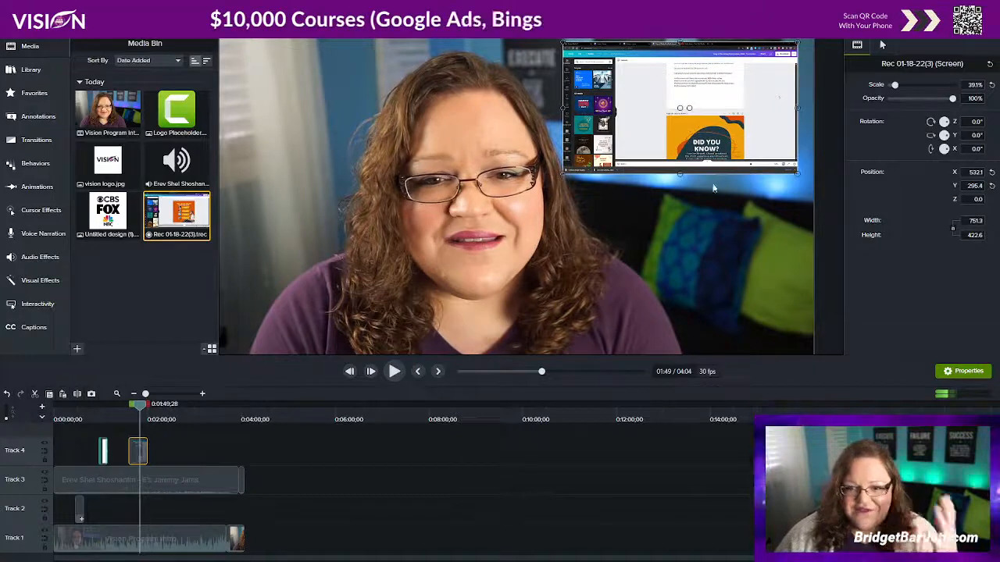
Step: Enlarge the screen recording to about 104% so it covers the whole video frame, and preview it at about 0:01:53
left_click_drag(793, 172, 840, 372)
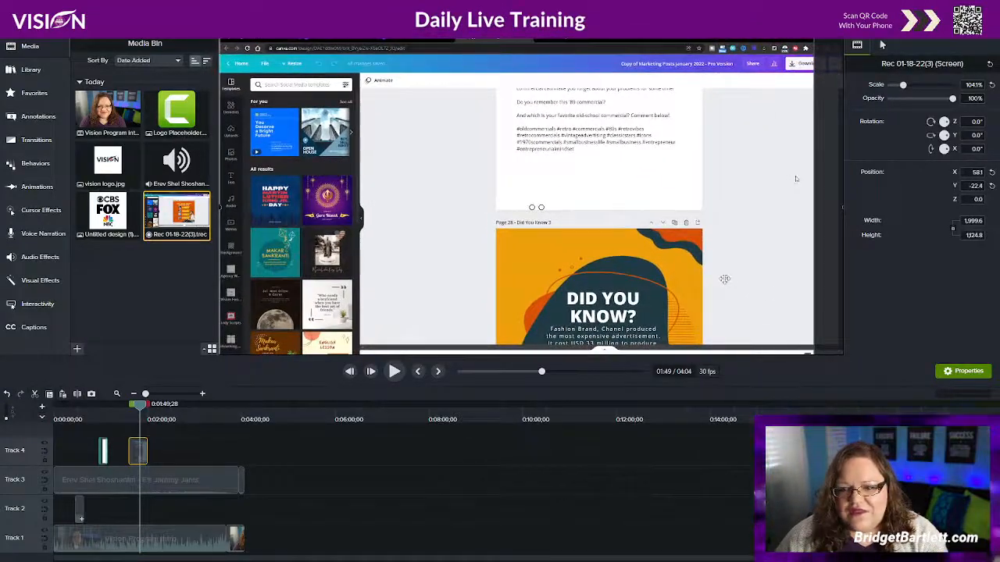
left_click_drag(725, 280, 689, 237)
left_click_drag(808, 339, 747, 307)
left_click_drag(509, 153, 539, 194)
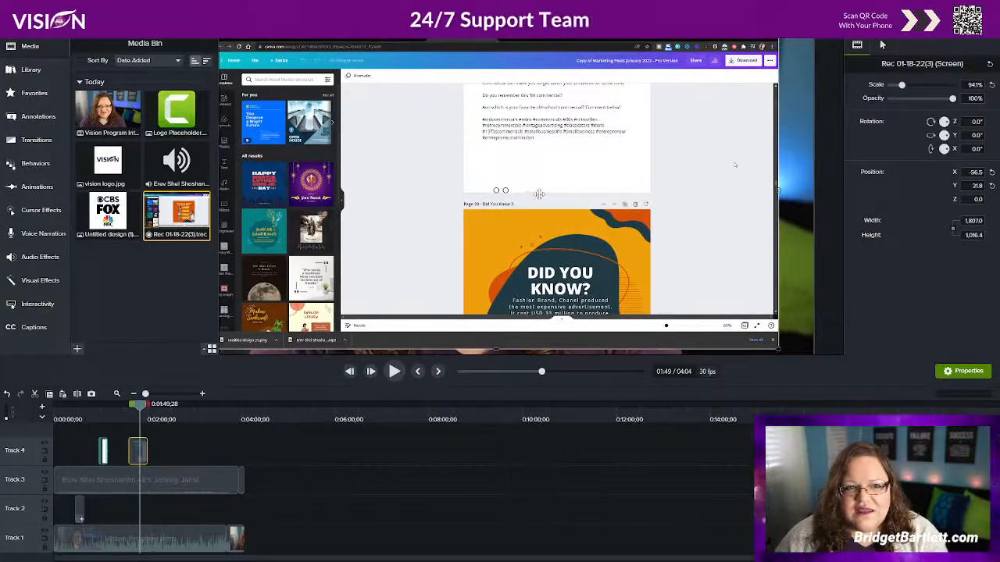
left_click_drag(777, 349, 840, 374)
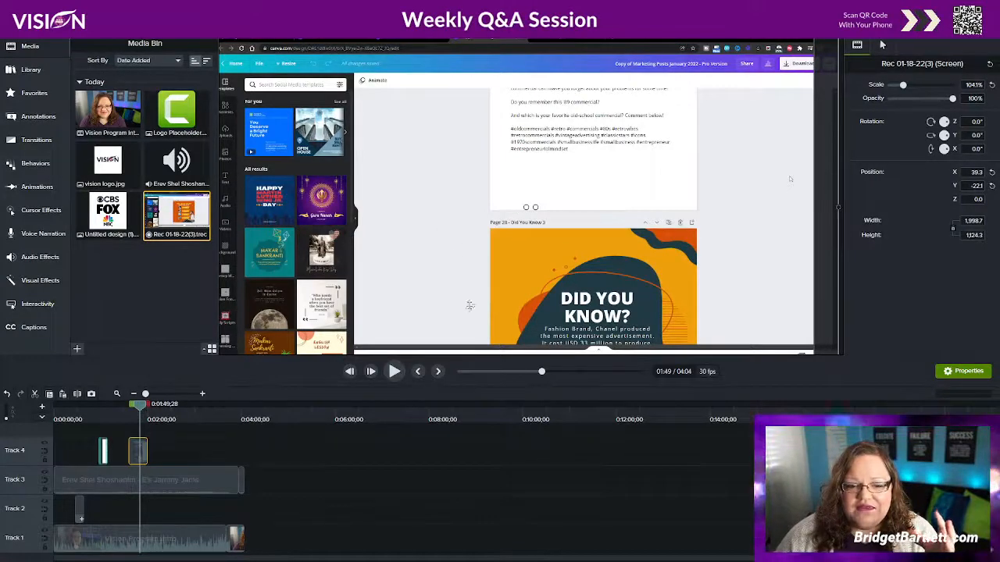
mouse_move(139, 408)
left_mouse_down()
mouse_move(125, 411)
mouse_move(142, 418)
left_mouse_up()
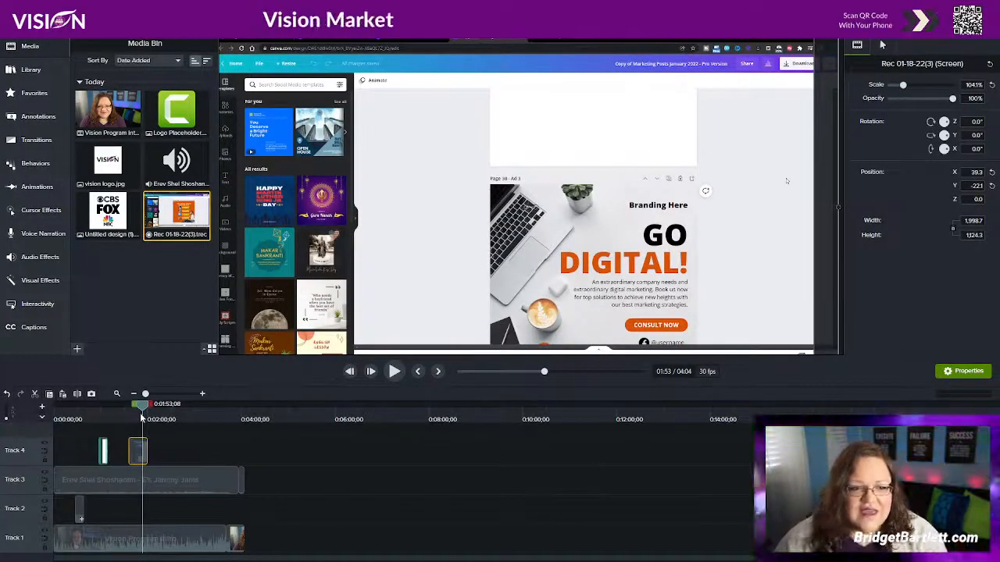
Step: Add the Fade transition to the screen recording clip on Track 4, and play it back from about 0:01:33
left_click(40, 142)
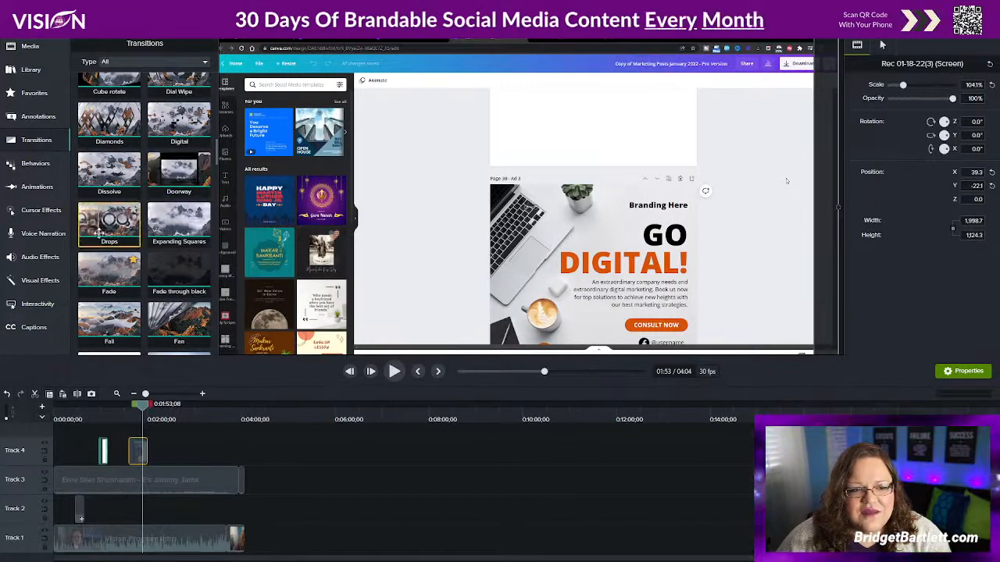
scroll(166, 270, "down", 2)
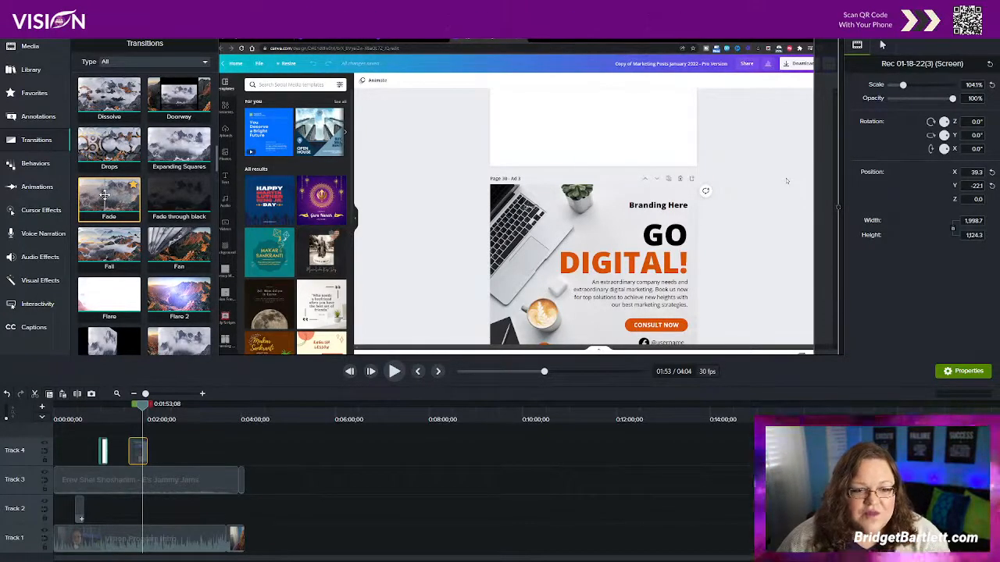
left_click_drag(105, 195, 144, 461)
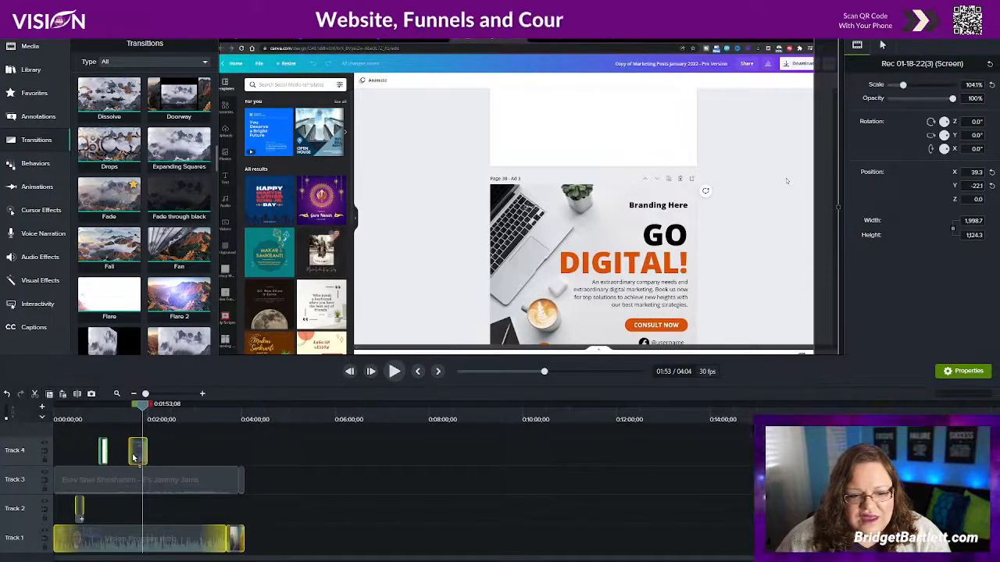
mouse_move(136, 458)
left_mouse_down()
mouse_move(149, 460)
mouse_move(134, 457)
left_mouse_up()
left_click_drag(160, 420, 125, 414)
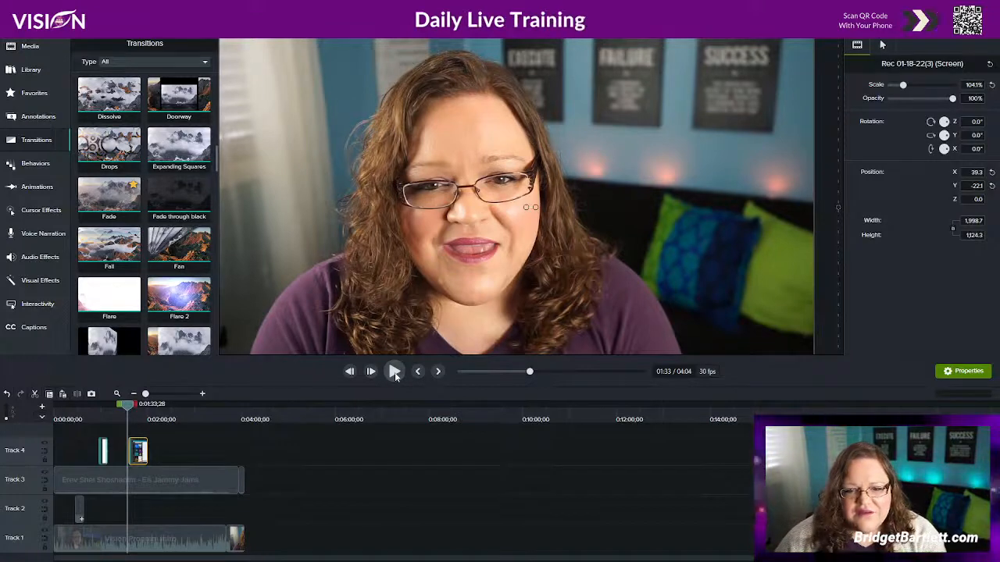
left_click(394, 373)
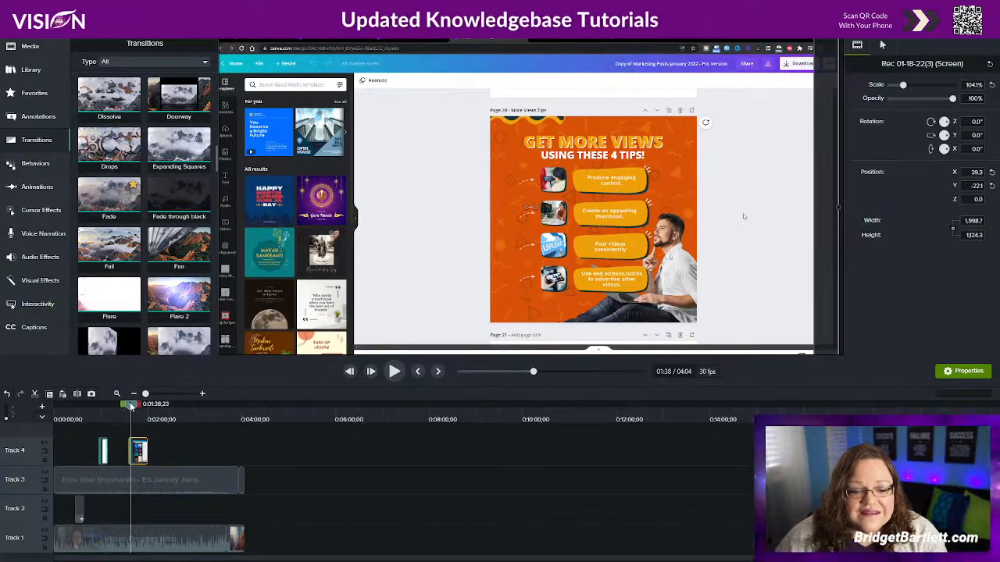
Step: Move the playhead to the end of the Vision Program Intro clip, at about 0:04:03, to view the ending
left_click(246, 424)
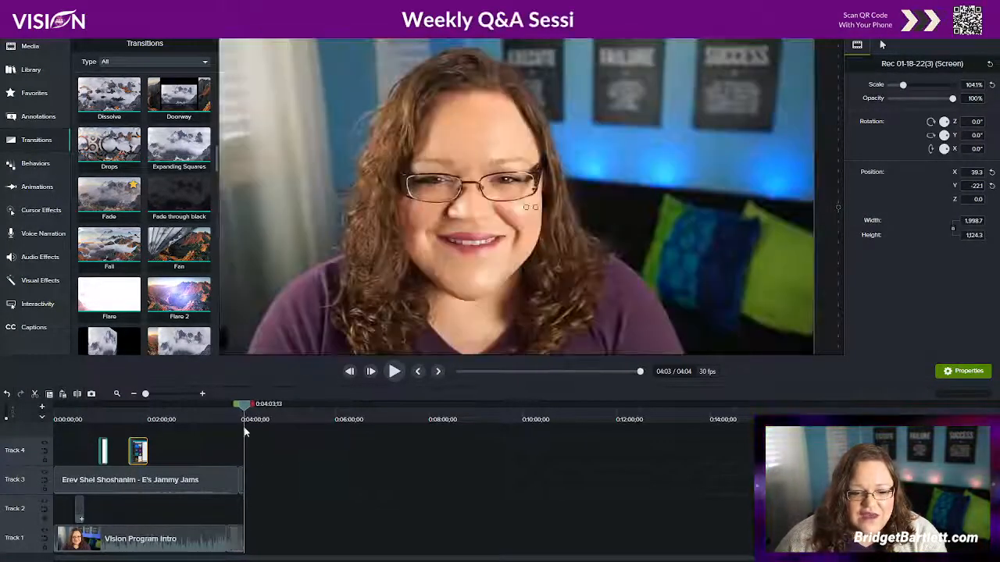
left_click(246, 431)
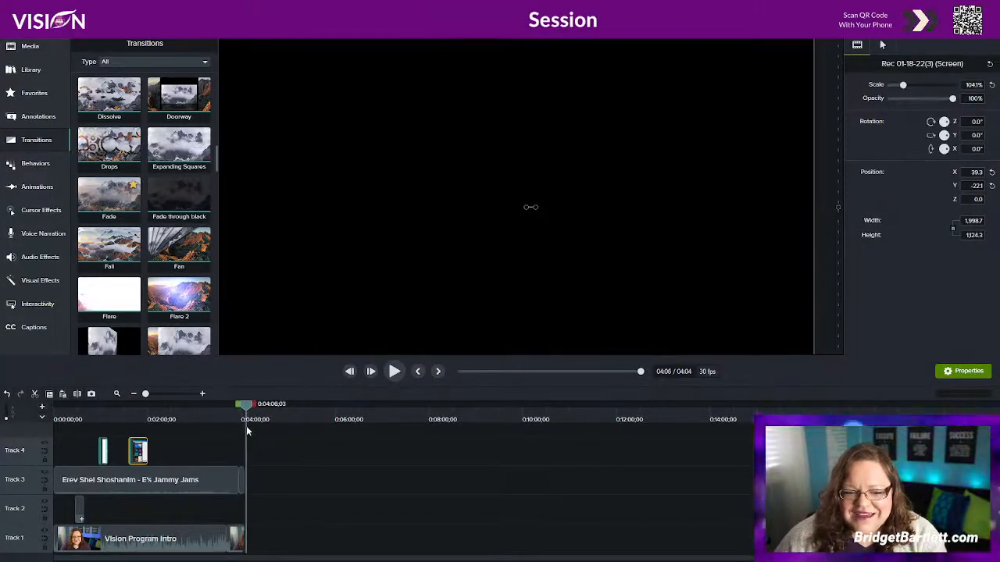
left_click(243, 425)
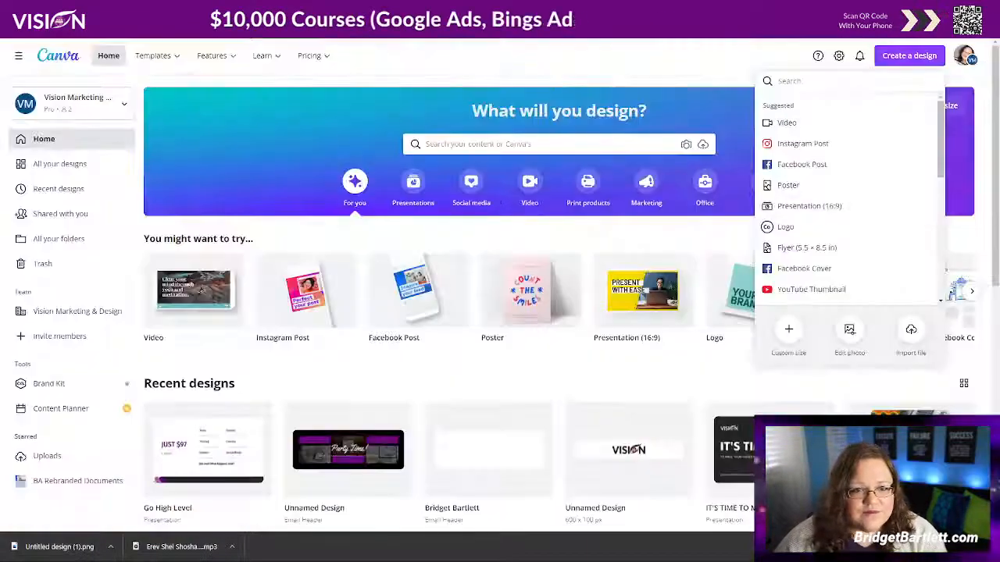
Step: Switch to Canva, open the Go High Level presentation from the recent designs, and bring up its presentation type choices
scroll(561, 459, "down", 5)
scroll(561, 459, "up", 5)
left_click(254, 398)
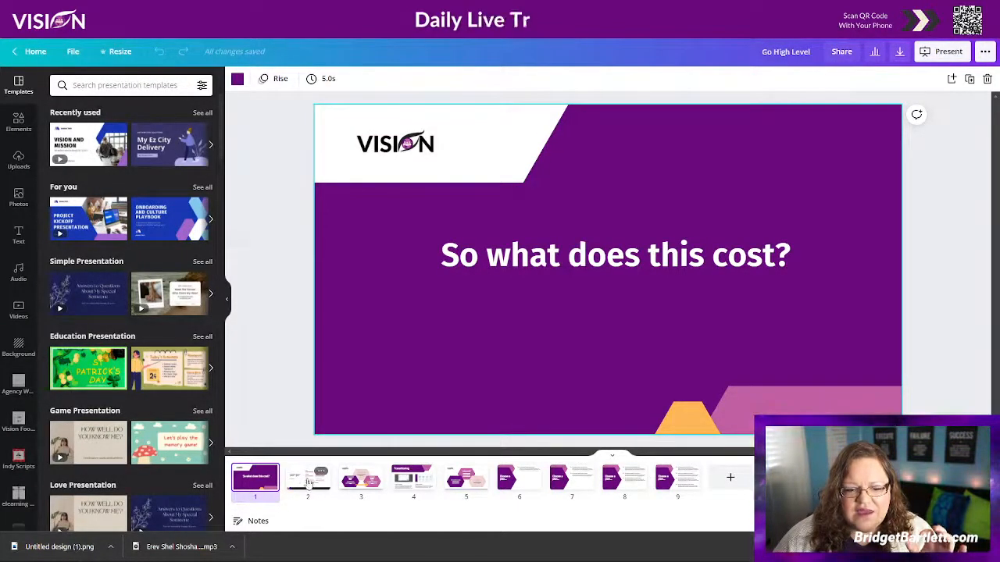
left_click(933, 52)
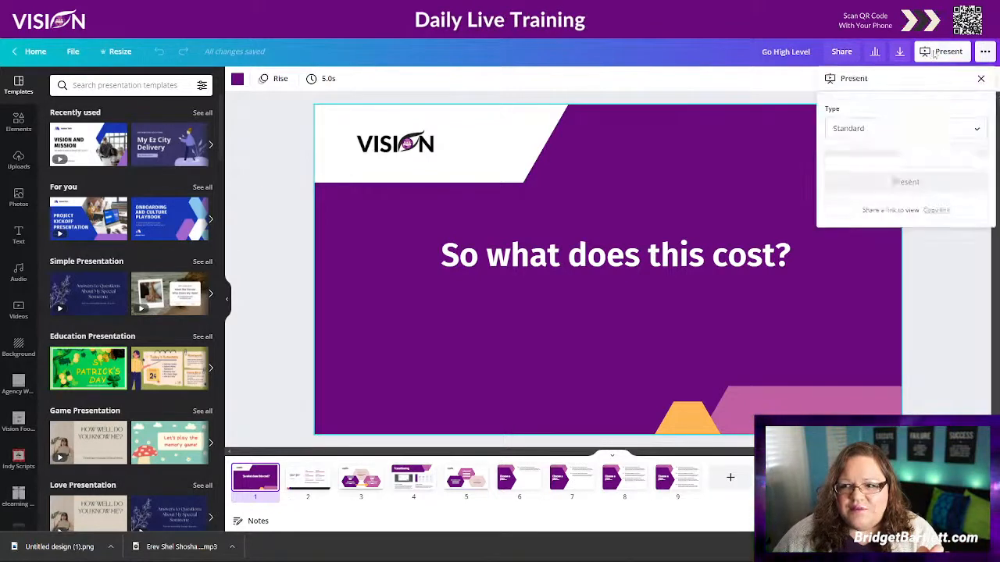
left_click(855, 129)
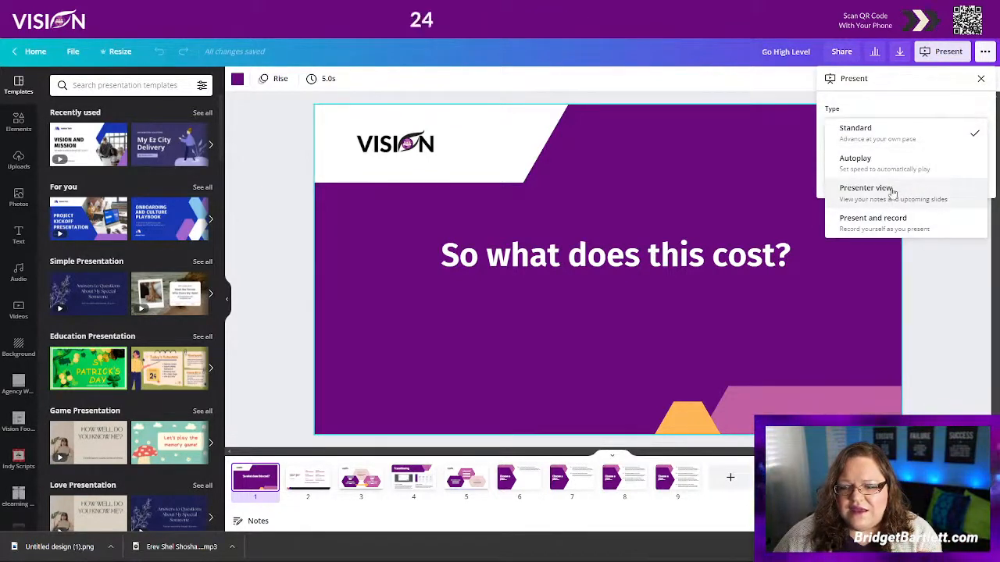